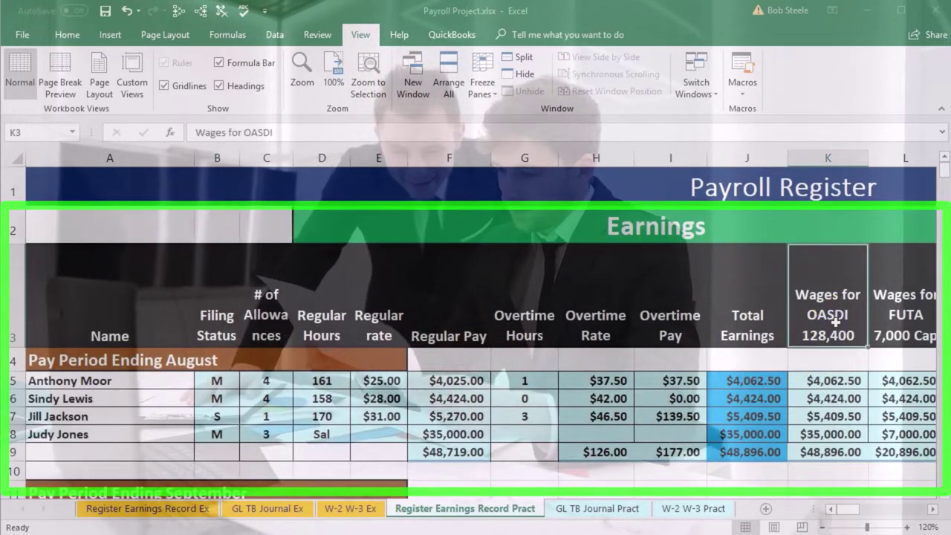
Step: Review the payroll register's column headings in row 3, from the FUTA and SUTA wage columns back to Name
{"action": "key", "text": "Right"}
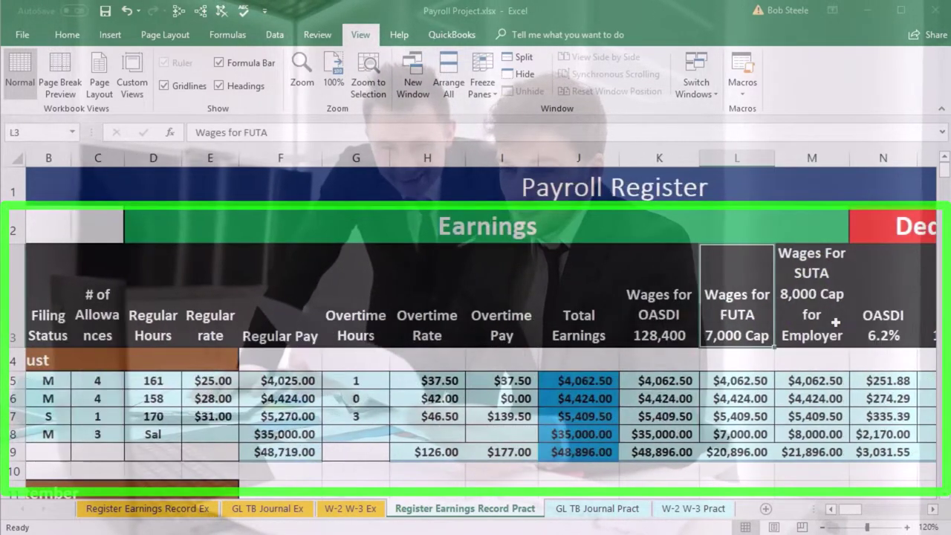
{"action": "key", "text": "Right"}
{"action": "key", "text": "Left"}
{"action": "key", "text": "Left"}
{"action": "key", "text": "Left"}
{"action": "key", "text": "Left"}
{"action": "key", "text": "Left"}
{"action": "key", "text": "Left"}
{"action": "key", "text": "Left"}
{"action": "key", "text": "Left"}
{"action": "key", "text": "Left"}
{"action": "key", "text": "Left"}
{"action": "key", "text": "Left"}
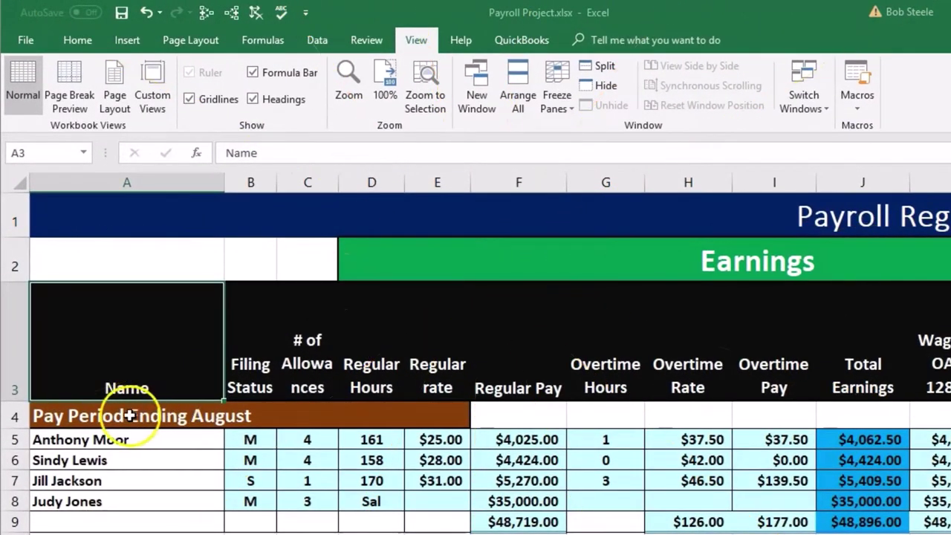
Step: Freeze the title and heading rows above row 4 of the payroll register
{"action": "left_click", "coordinate": [129, 416]}
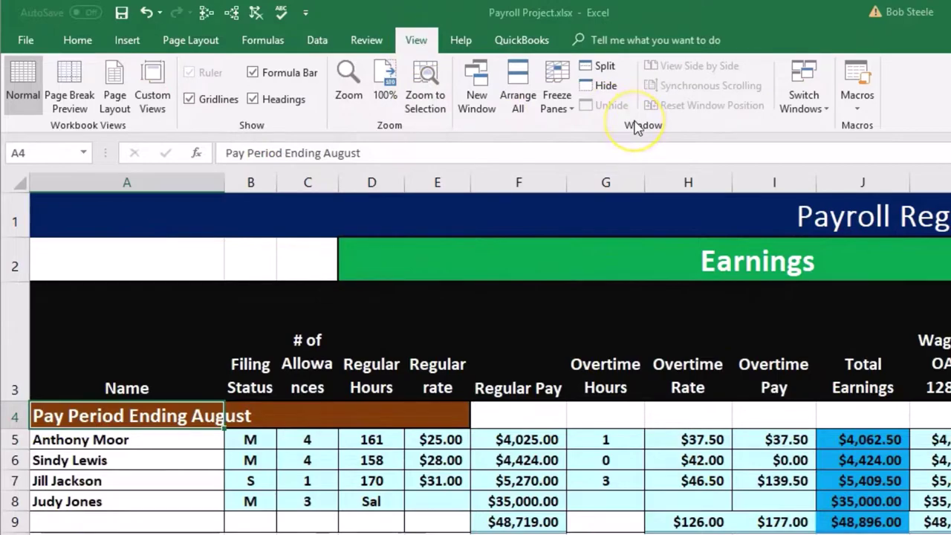
{"action": "left_click", "coordinate": [559, 96]}
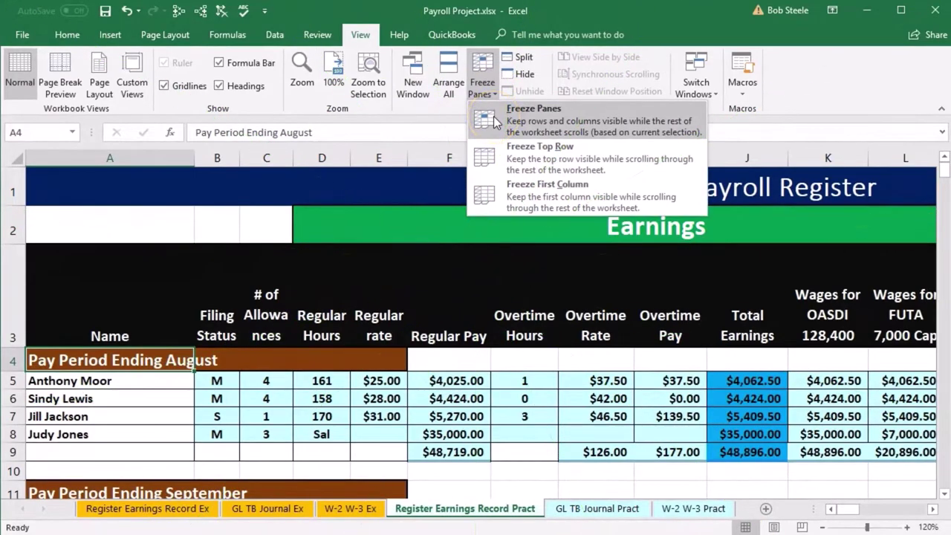
{"action": "left_click", "coordinate": [494, 119]}
Step: Look through the pay period sections from August down to November in the payroll register
{"action": "key", "text": "Down"}
{"action": "key", "text": "Down"}
{"action": "key", "text": "Down"}
{"action": "key", "text": "Down"}
{"action": "key", "text": "Down"}
{"action": "key", "text": "Down"}
{"action": "key", "text": "Down"}
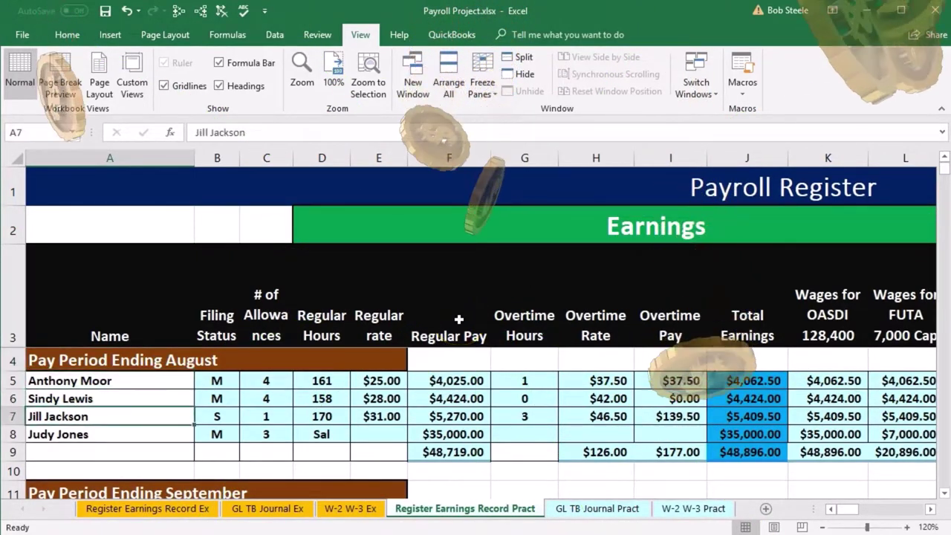
{"action": "key", "text": "Down"}
{"action": "key", "text": "Down"}
{"action": "key", "text": "Down"}
{"action": "key", "text": "Down"}
{"action": "key", "text": "Down"}
{"action": "key", "text": "Down"}
{"action": "key", "text": "Down"}
{"action": "key", "text": "Down"}
{"action": "key", "text": "Down"}
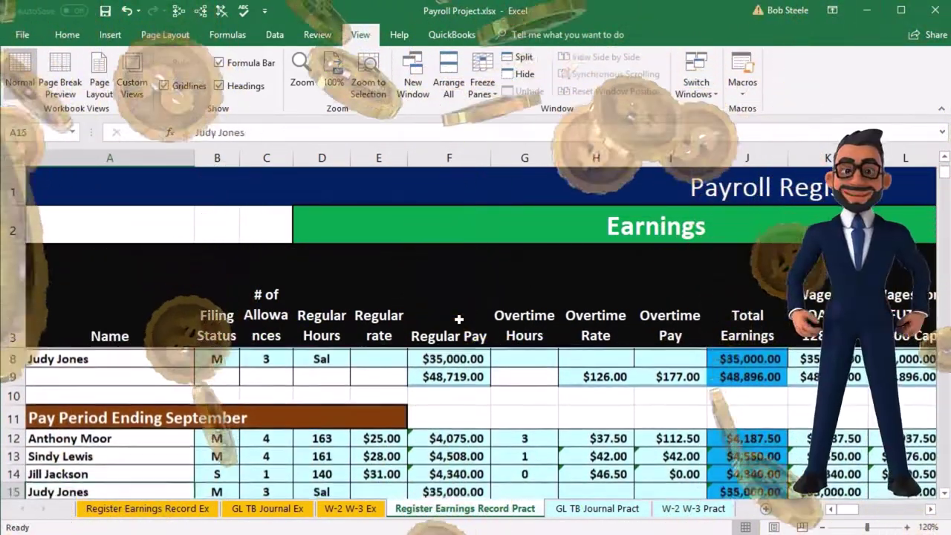
{"action": "key", "text": "Down"}
{"action": "key", "text": "Down"}
{"action": "key", "text": "Down"}
{"action": "key", "text": "Down"}
{"action": "key", "text": "Down"}
{"action": "key", "text": "Down"}
{"action": "key", "text": "Down"}
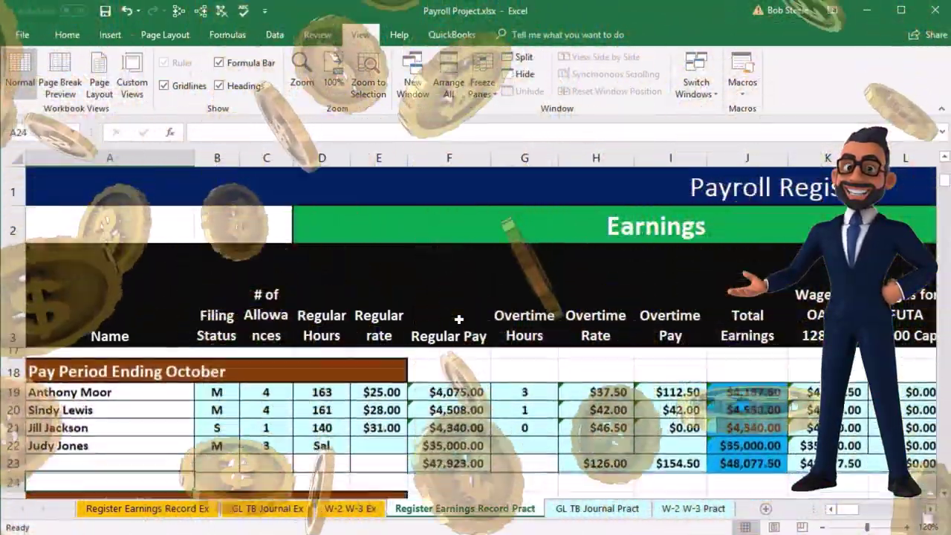
{"action": "key", "text": "Down"}
{"action": "key", "text": "Down"}
{"action": "key", "text": "Down"}
{"action": "key", "text": "Down"}
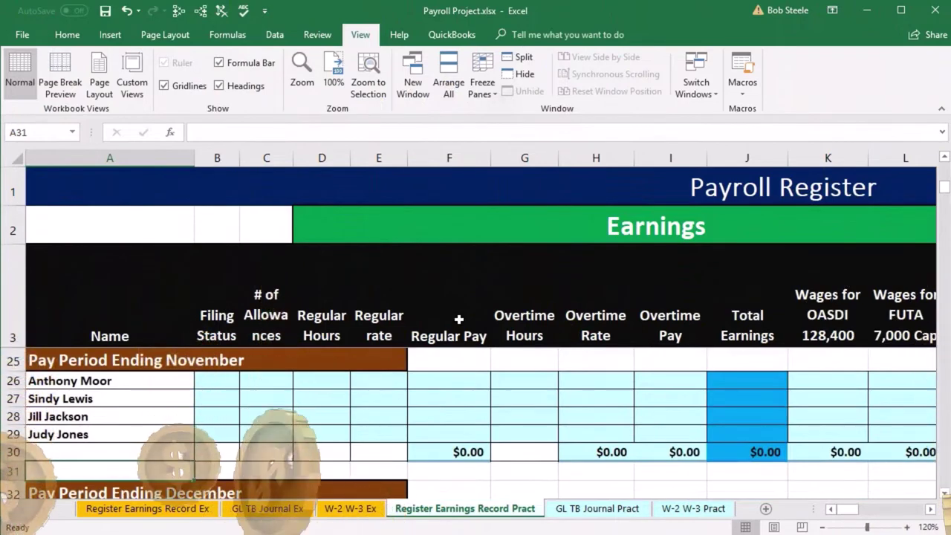
Step: Copy October's filing statuses and allowances in B19:C22 and paste them as values into the November section at B26
{"action": "left_click", "coordinate": [246, 383]}
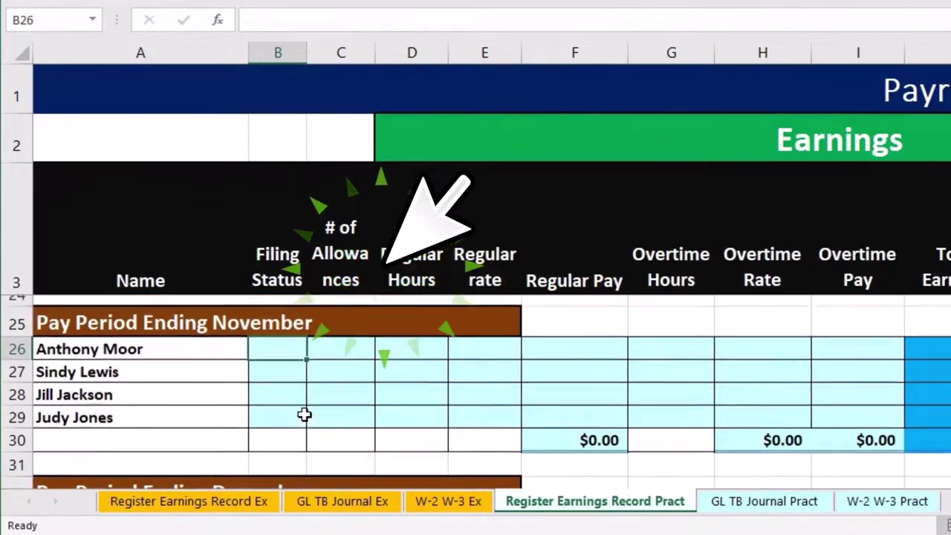
{"action": "scroll", "coordinate": [304, 414], "scroll_direction": "up", "scroll_amount": 3}
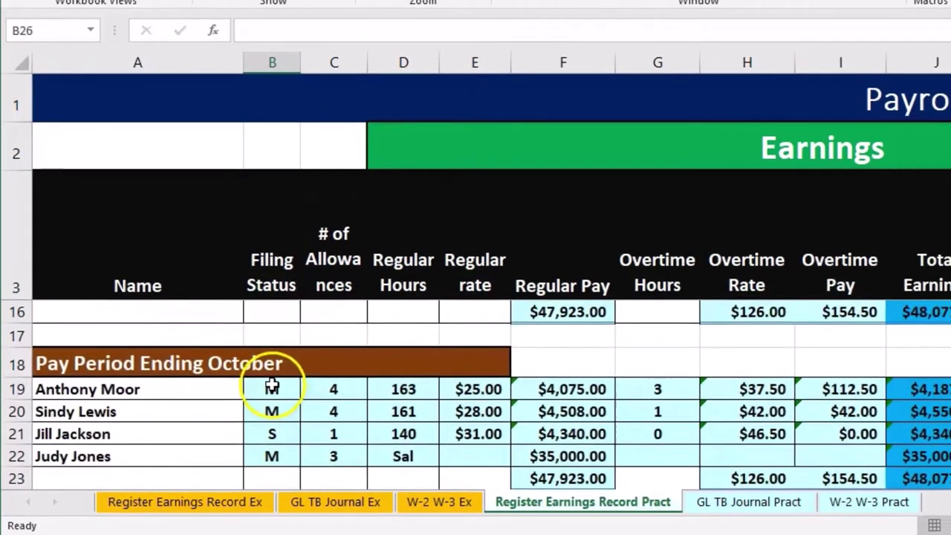
{"action": "left_click", "coordinate": [277, 386]}
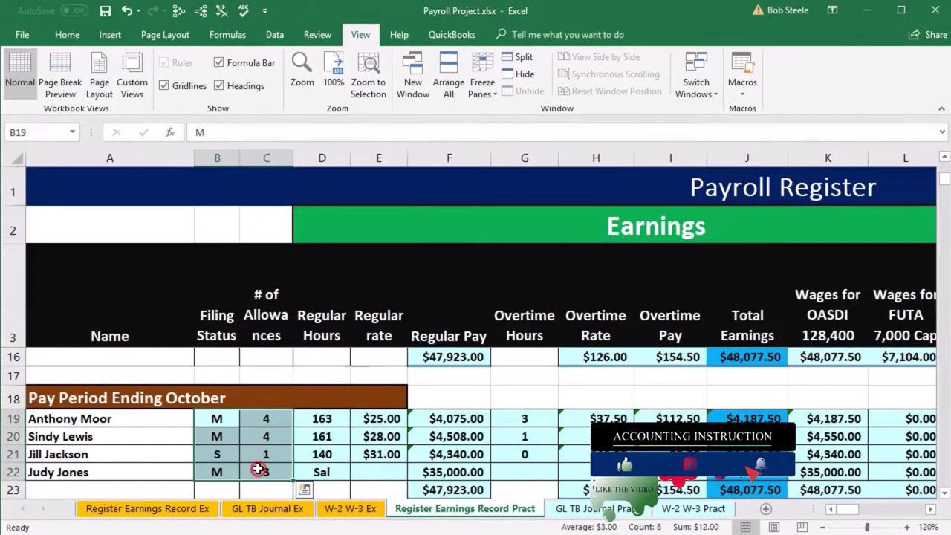
{"action": "right_click", "coordinate": [257, 469]}
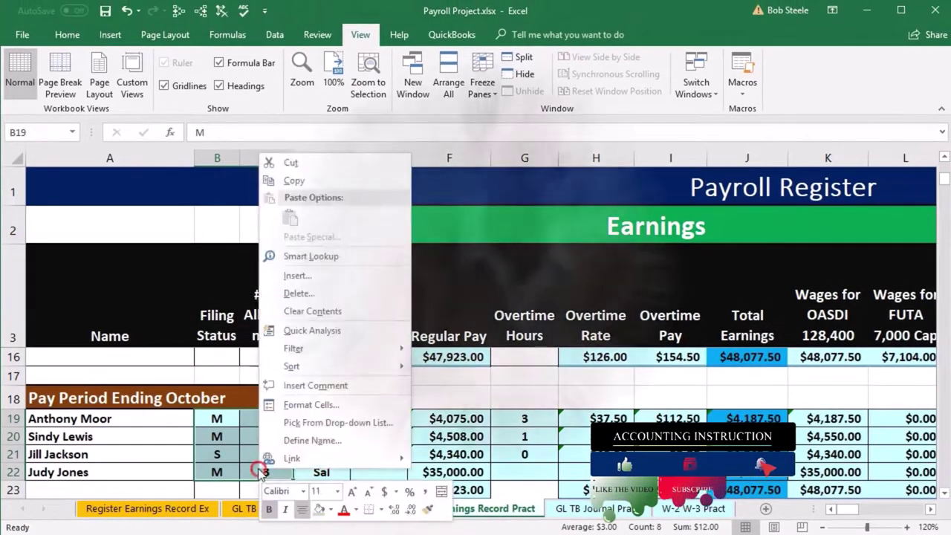
{"action": "left_click", "coordinate": [297, 182]}
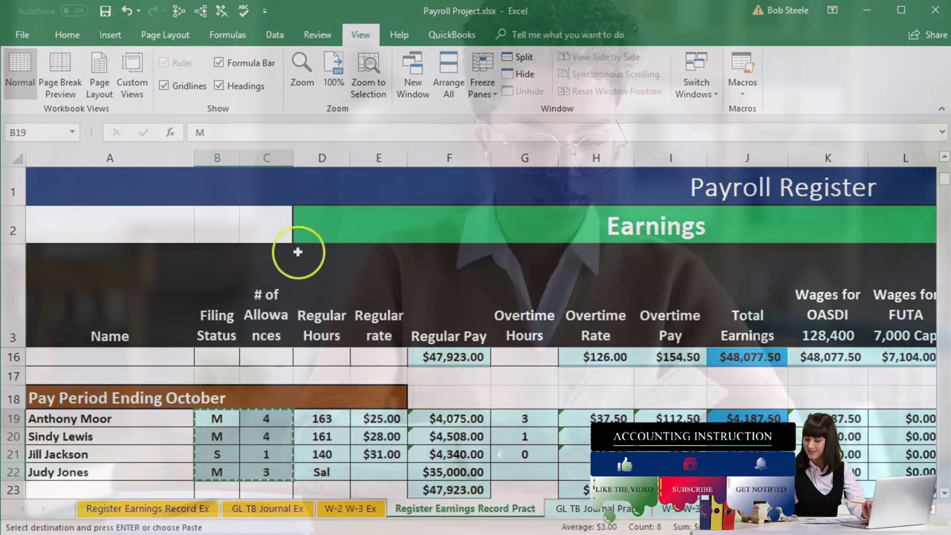
{"action": "scroll", "coordinate": [297, 253], "scroll_direction": "down", "scroll_amount": 2}
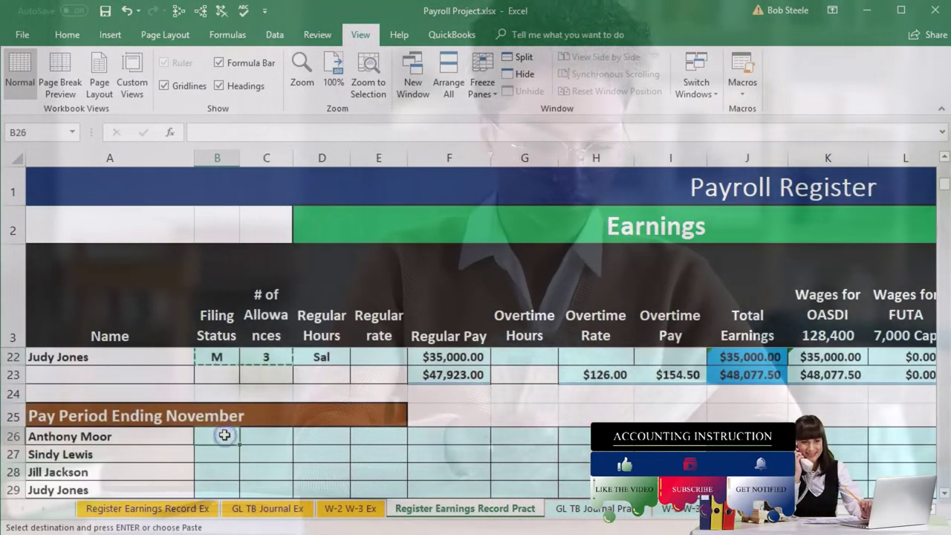
{"action": "scroll", "coordinate": [223, 435], "scroll_direction": "down", "scroll_amount": 1}
{"action": "right_click", "coordinate": [226, 381]}
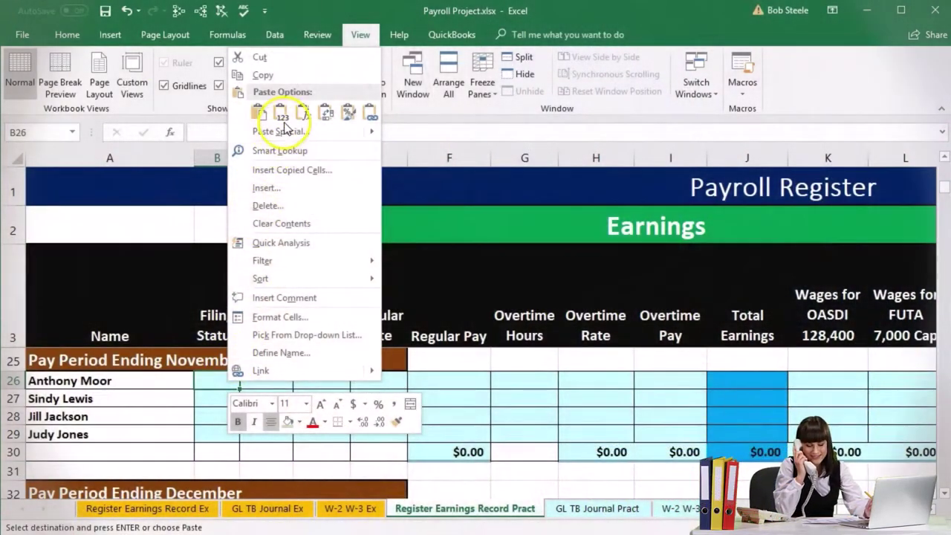
{"action": "left_click", "coordinate": [282, 114]}
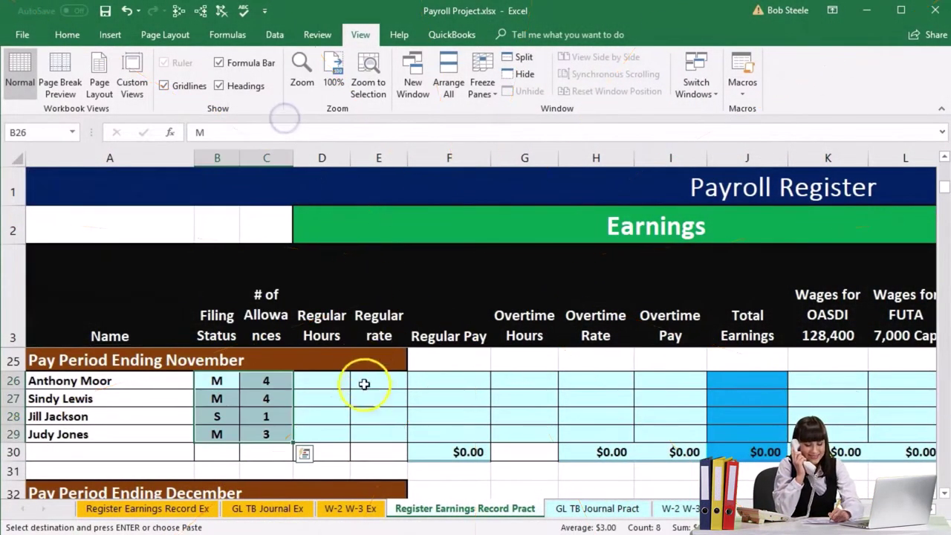
Step: Copy October's regular hours and regular rates in D19:E22
{"action": "scroll", "coordinate": [361, 410], "scroll_direction": "up", "scroll_amount": 2}
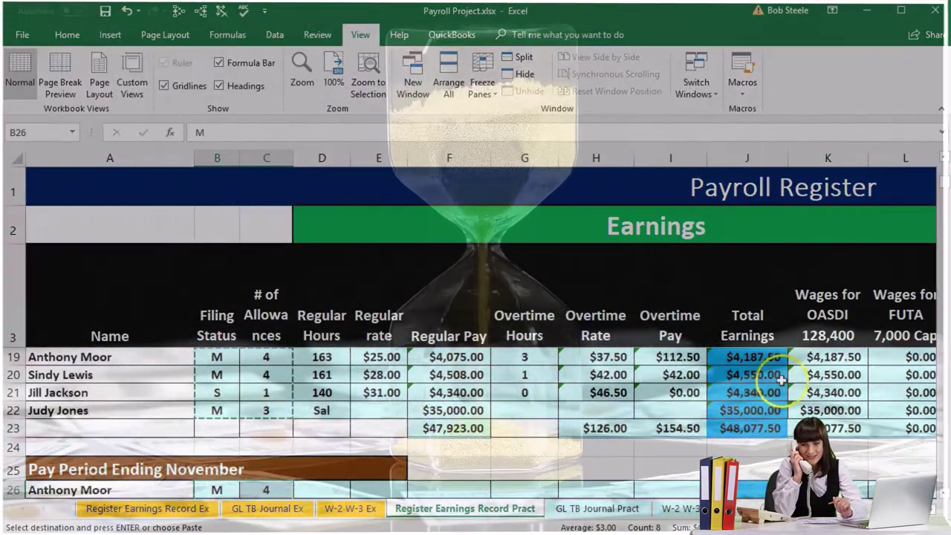
{"action": "scroll", "coordinate": [317, 383], "scroll_direction": "up", "scroll_amount": 1}
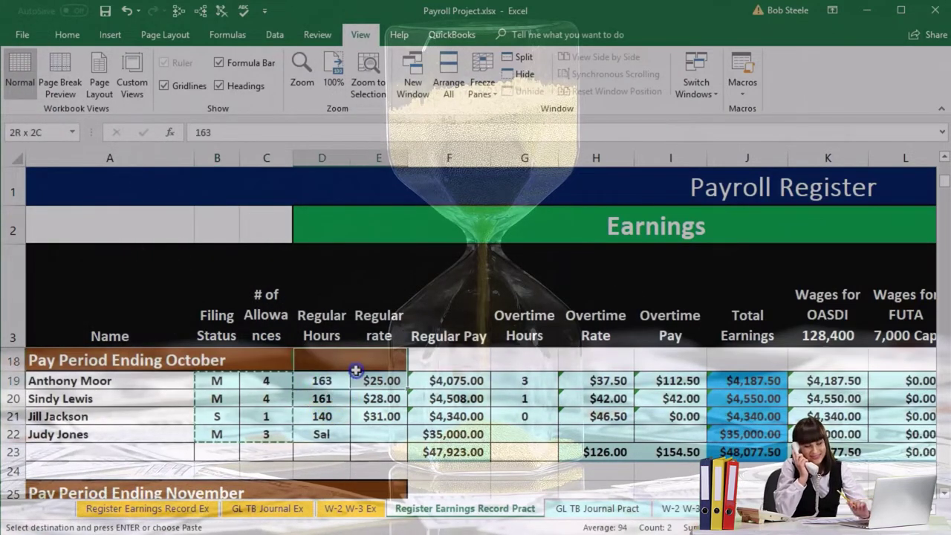
{"action": "left_click_drag", "start_coordinate": [335, 384], "coordinate": [334, 396]}
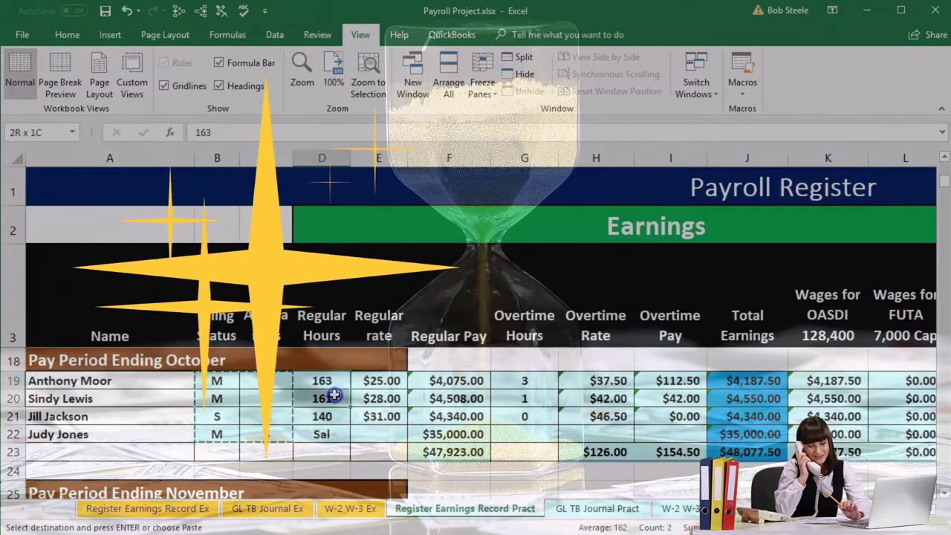
{"action": "left_click_drag", "start_coordinate": [335, 428], "coordinate": [335, 428]}
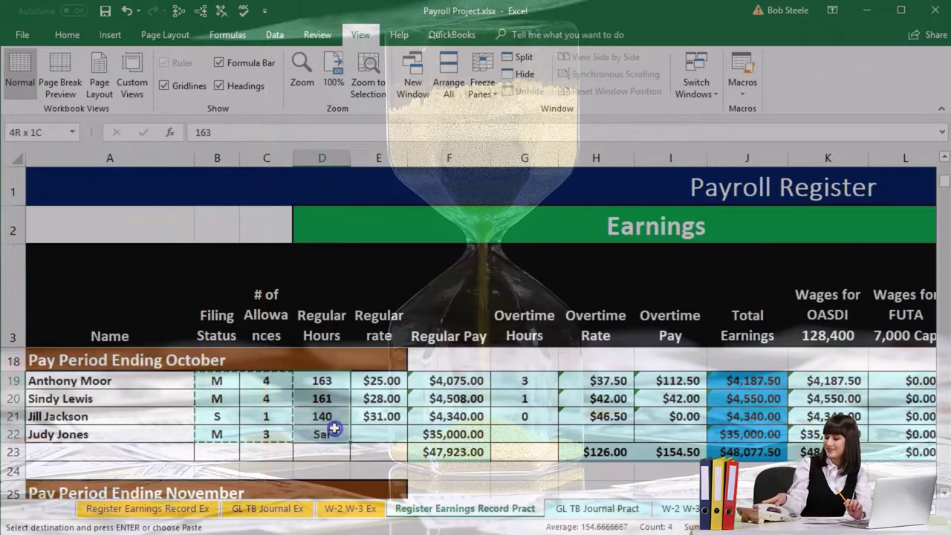
{"action": "right_click", "coordinate": [334, 428]}
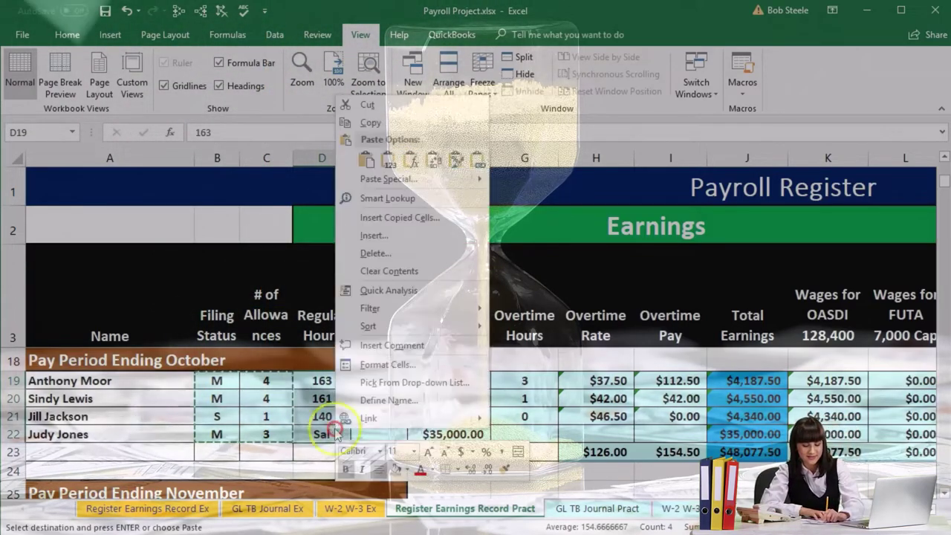
{"action": "key", "text": "Escape"}
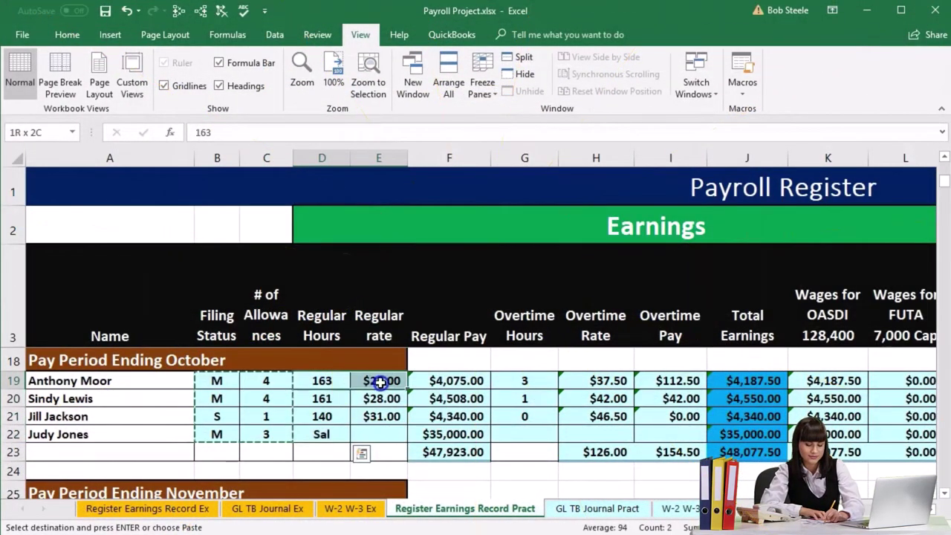
{"action": "left_click_drag", "start_coordinate": [380, 380], "coordinate": [379, 431]}
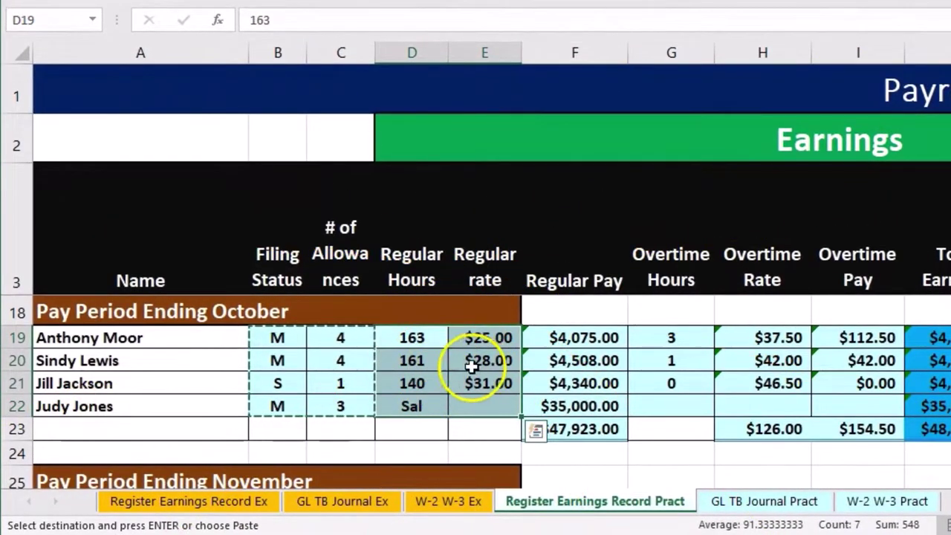
{"action": "right_click", "coordinate": [422, 380]}
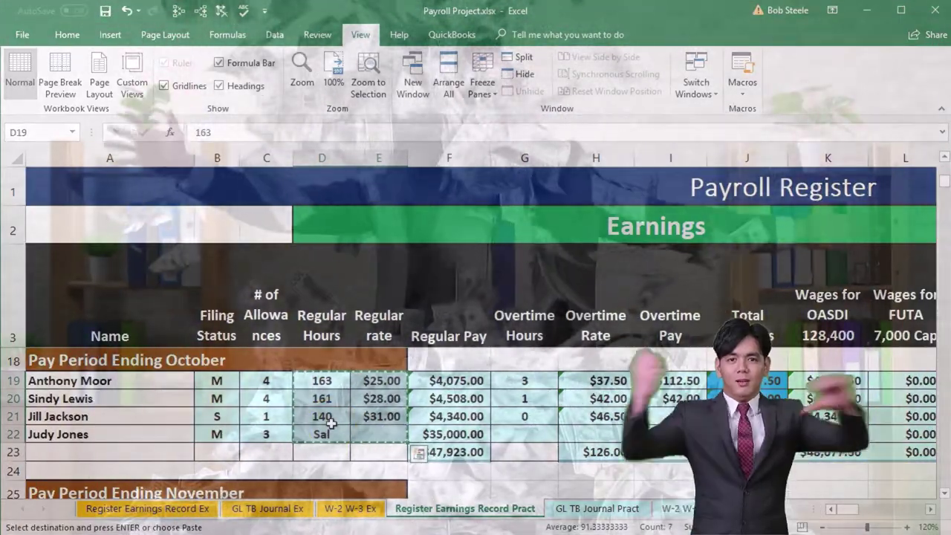
Step: Paste the copied regular hours and rates with their formatting into the November section starting at D26
{"action": "scroll", "coordinate": [330, 423], "scroll_direction": "down", "scroll_amount": 1}
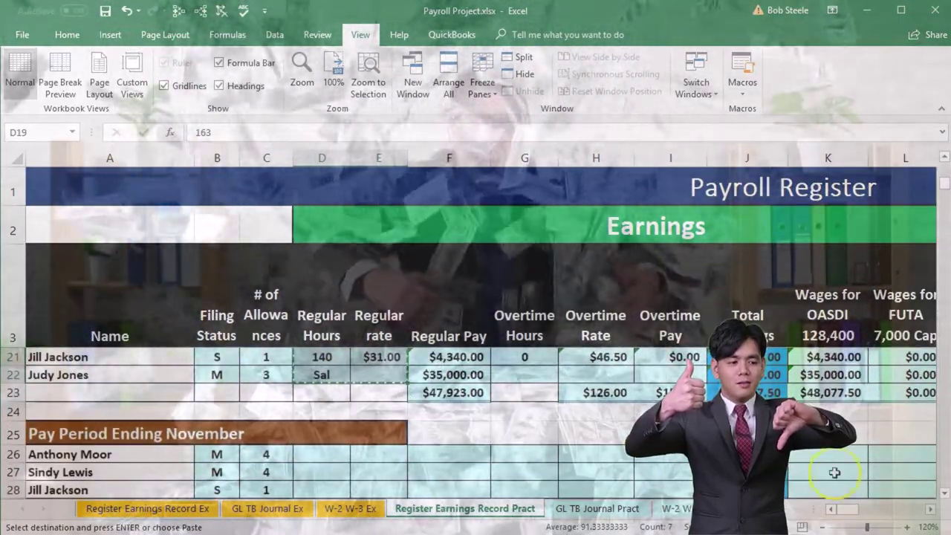
{"action": "left_click", "coordinate": [944, 493]}
{"action": "left_click", "coordinate": [944, 493]}
{"action": "left_click", "coordinate": [943, 492]}
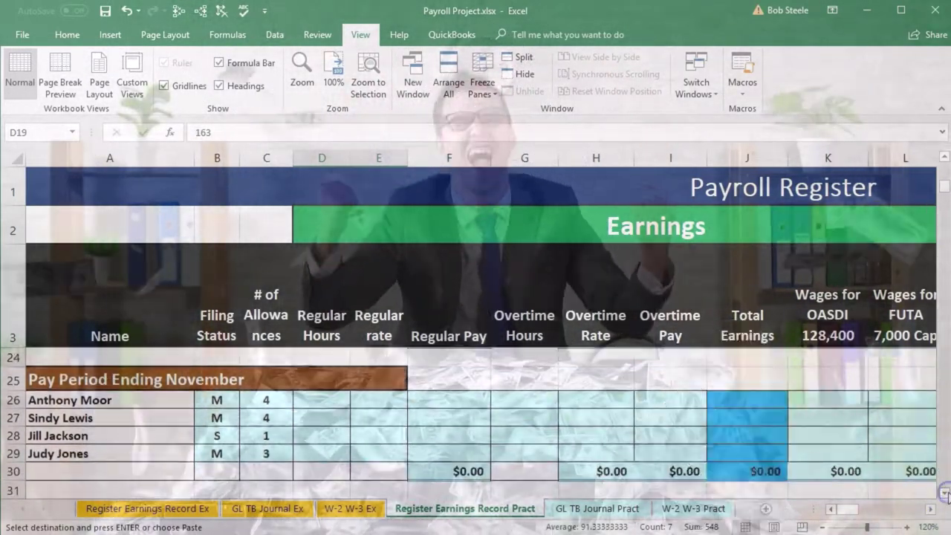
{"action": "left_click", "coordinate": [944, 492]}
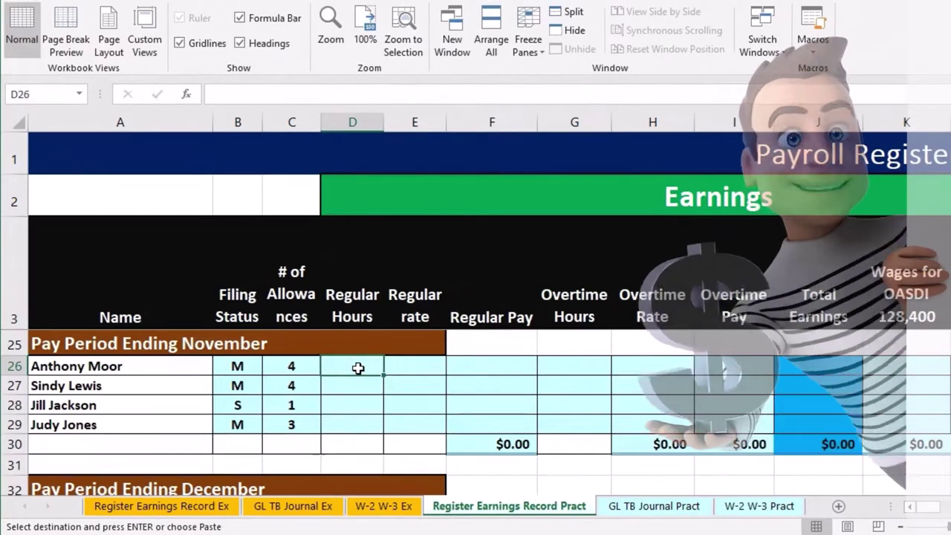
{"action": "right_click", "coordinate": [422, 338]}
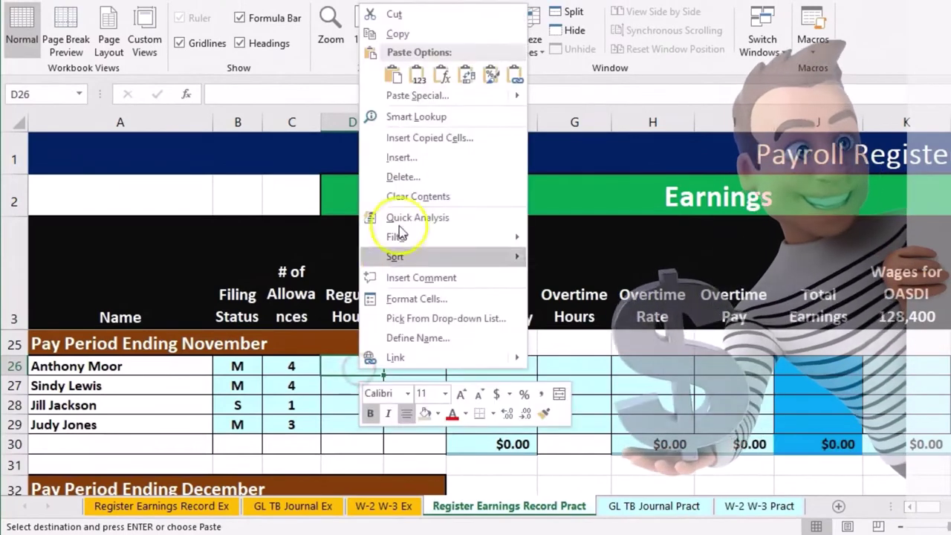
{"action": "left_click", "coordinate": [397, 75]}
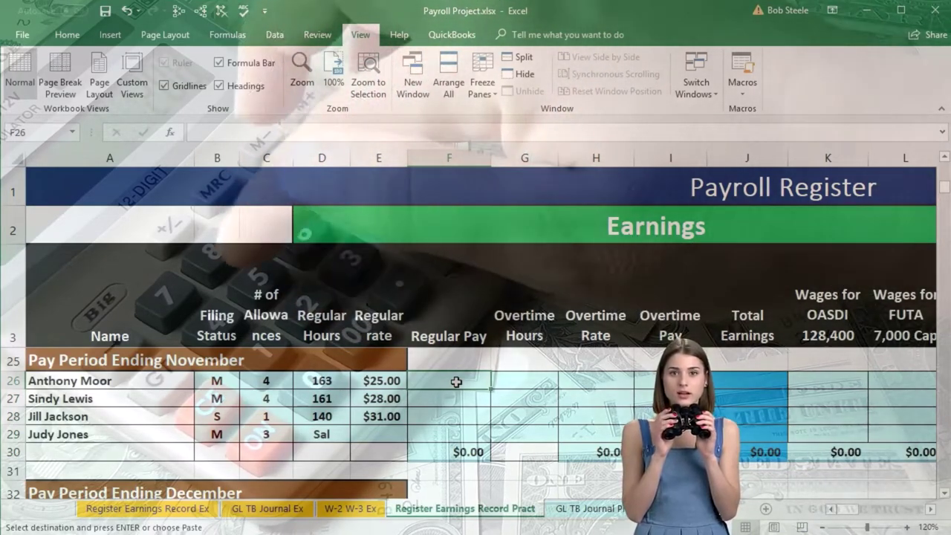
Step: Calculate the first November employee's regular pay in F26 with the formula =D26*E26
{"action": "type", "text": "="}
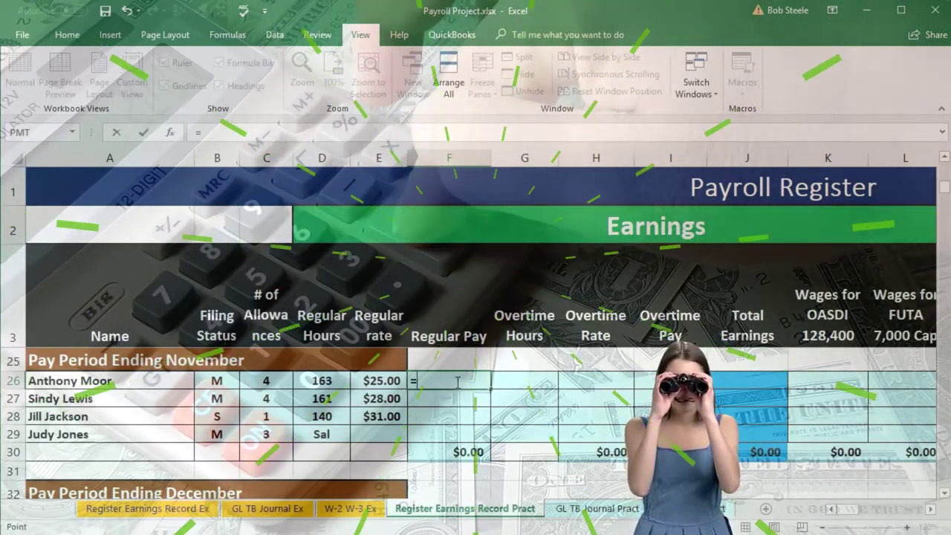
{"action": "key", "text": "Left"}
{"action": "key", "text": "Left"}
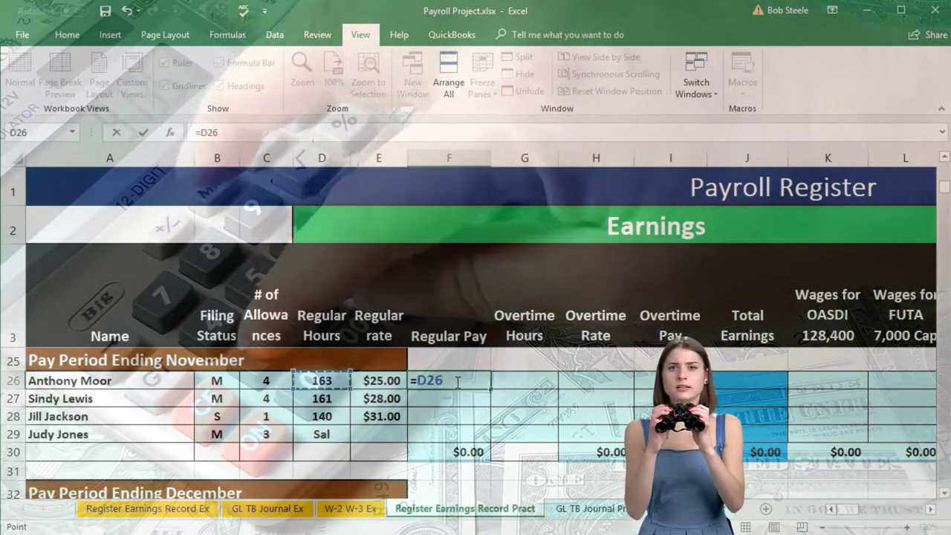
{"action": "type", "text": "*"}
{"action": "key", "text": "Left"}
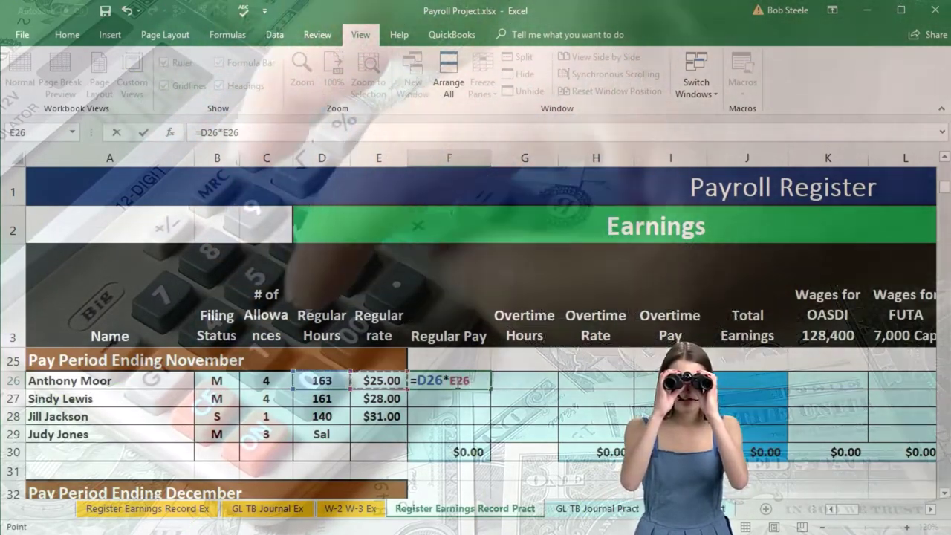
{"action": "key", "text": "Return"}
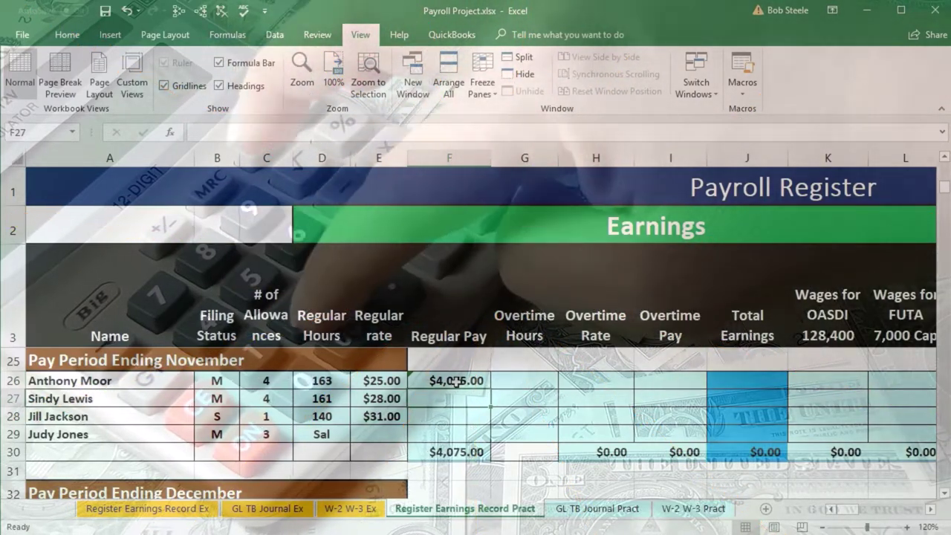
Step: Calculate the second November employee's regular pay in F27 with the formula =D27*E27
{"action": "type", "text": "="}
{"action": "key", "text": "Left"}
{"action": "key", "text": "Left"}
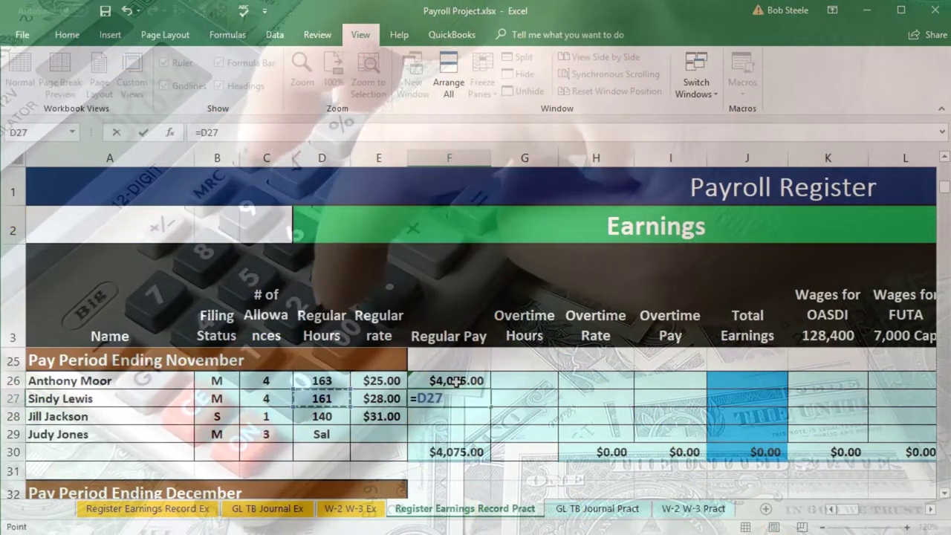
{"action": "type", "text": "*"}
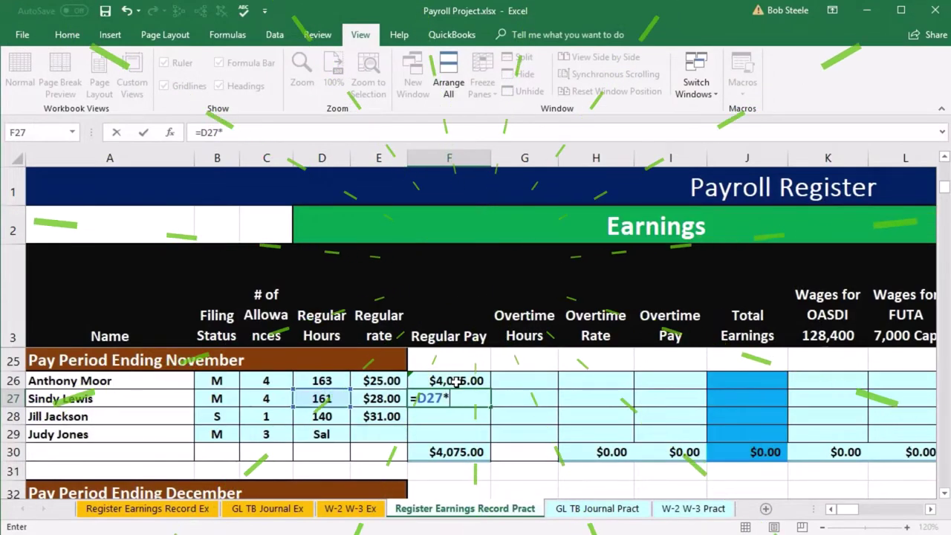
{"action": "key", "text": "Left"}
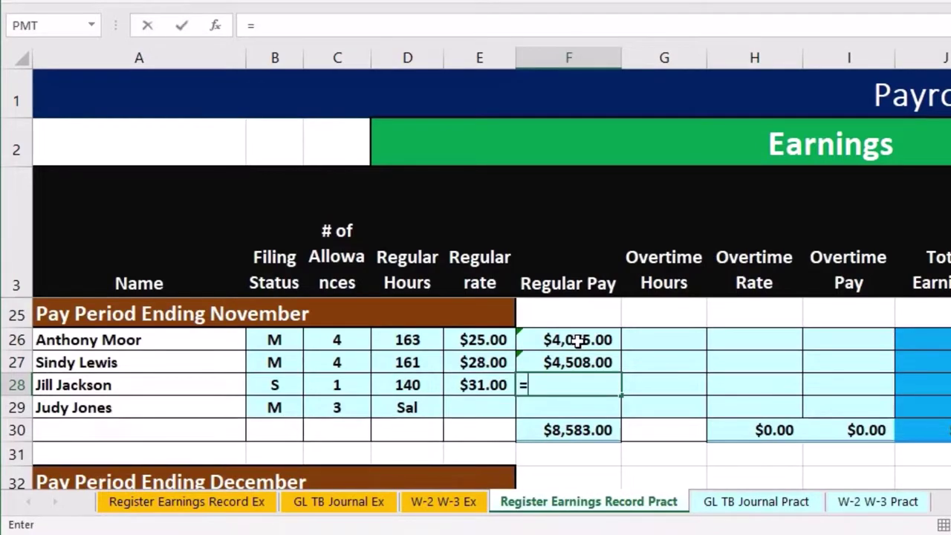
Step: Calculate regular pay in F28 with =D28*E28 and enter 35,000 as the salaried employee's regular pay in F29
{"action": "key", "text": "Left"}
{"action": "key", "text": "Left"}
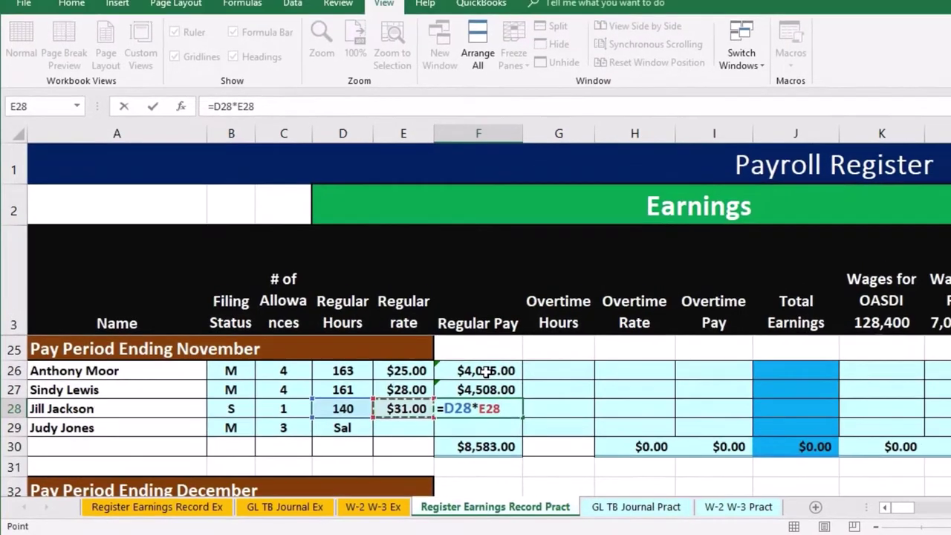
{"action": "key", "text": "Return"}
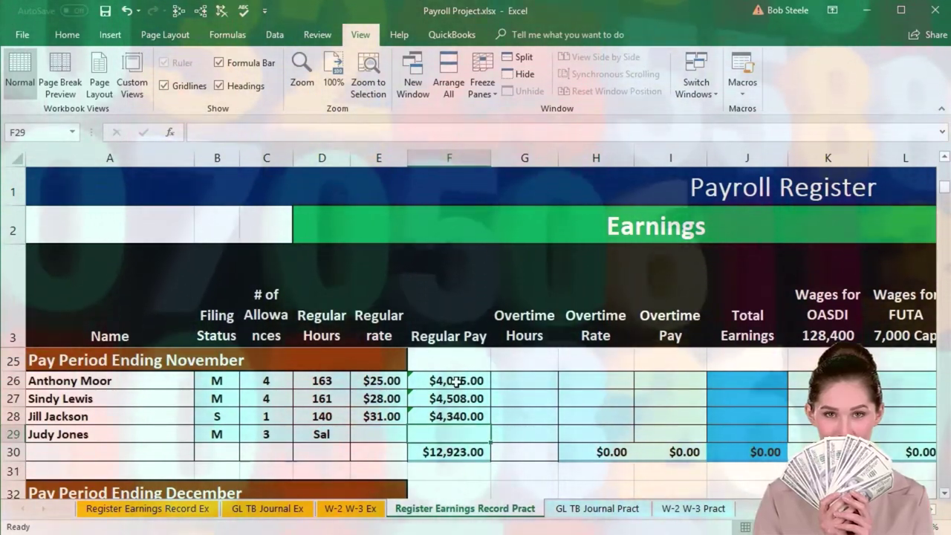
{"action": "type", "text": "35,000"}
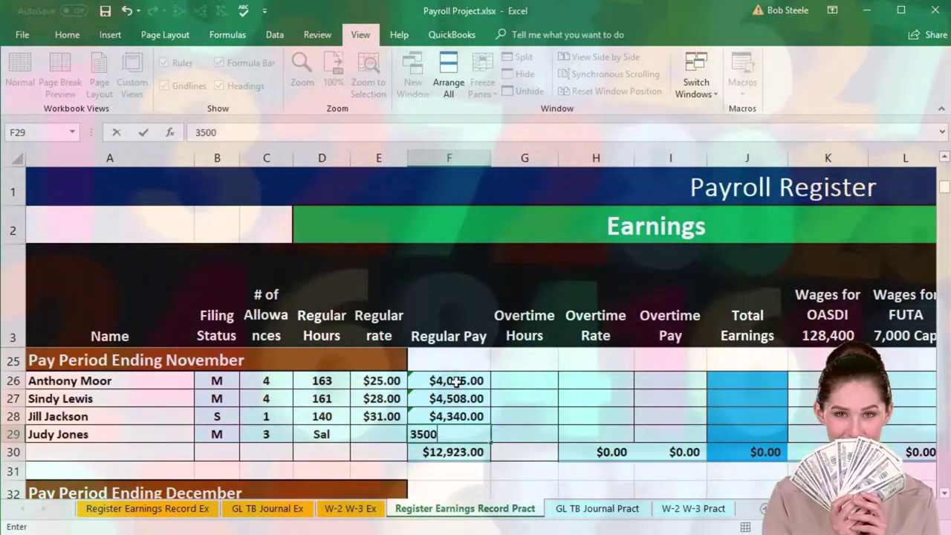
{"action": "key", "text": "Return"}
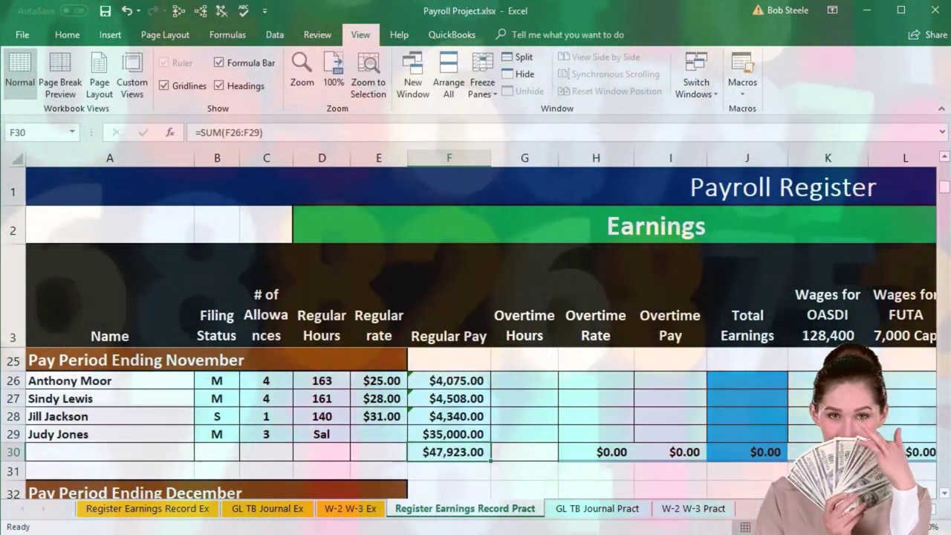
Step: Copy October's overtime hours in G19:G22 and paste them into the November section starting at G26
{"action": "left_click", "coordinate": [522, 428]}
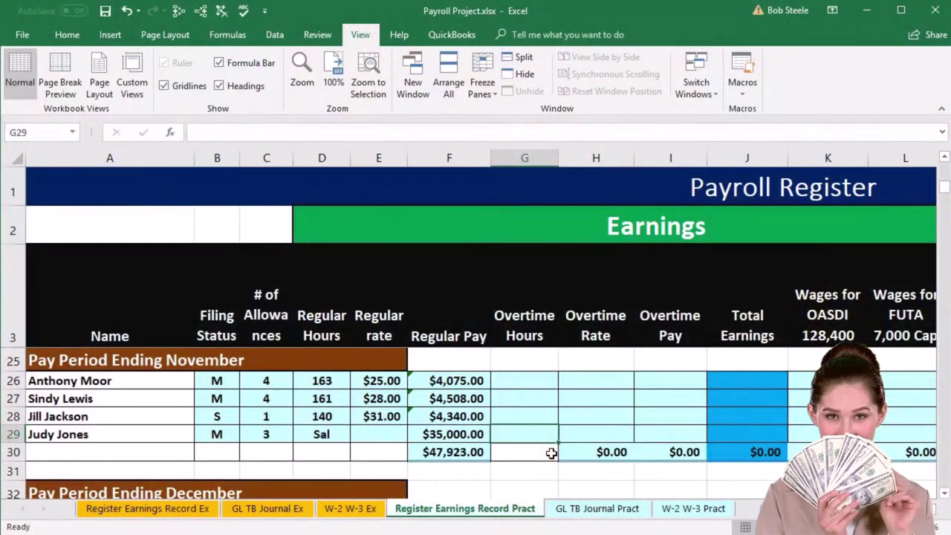
{"action": "scroll", "coordinate": [550, 453], "scroll_direction": "up", "scroll_amount": 3}
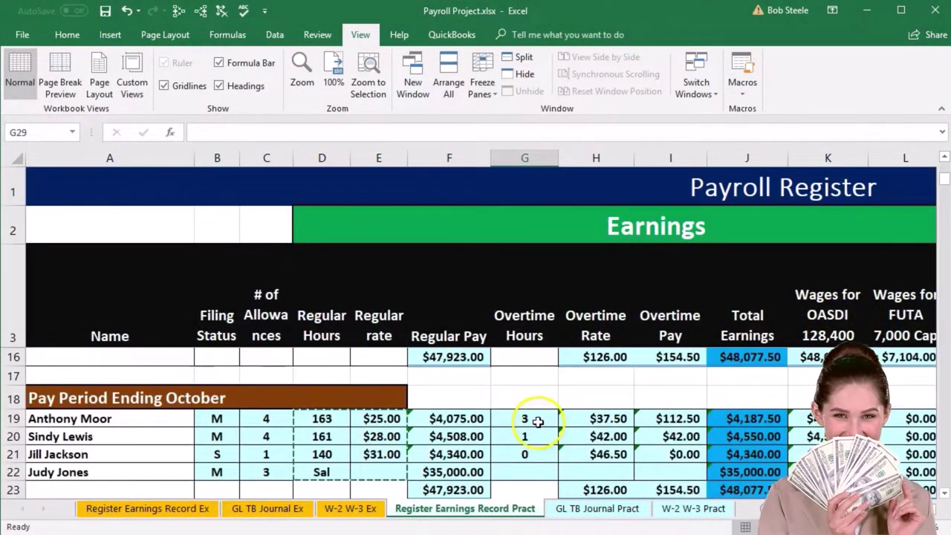
{"action": "left_click_drag", "start_coordinate": [536, 420], "coordinate": [533, 458]}
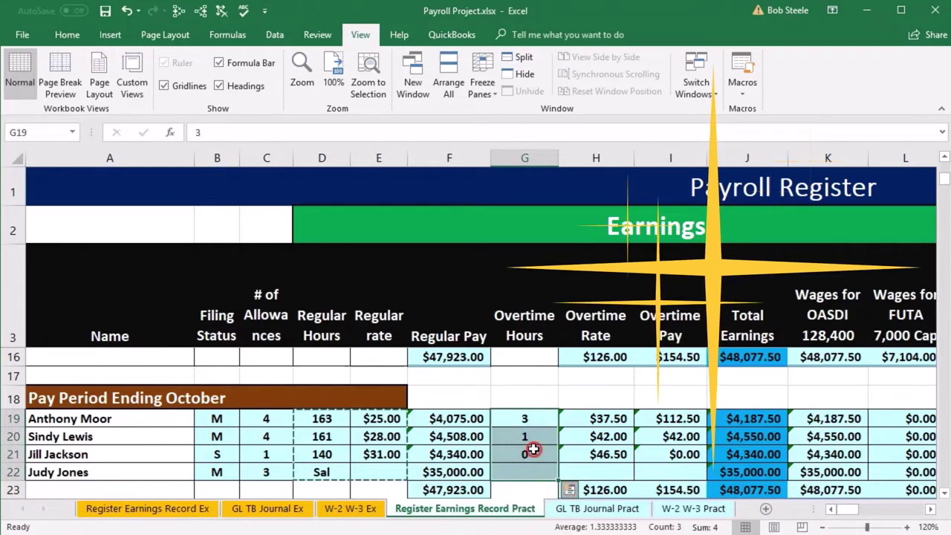
{"action": "right_click", "coordinate": [537, 441]}
{"action": "left_click", "coordinate": [586, 144]}
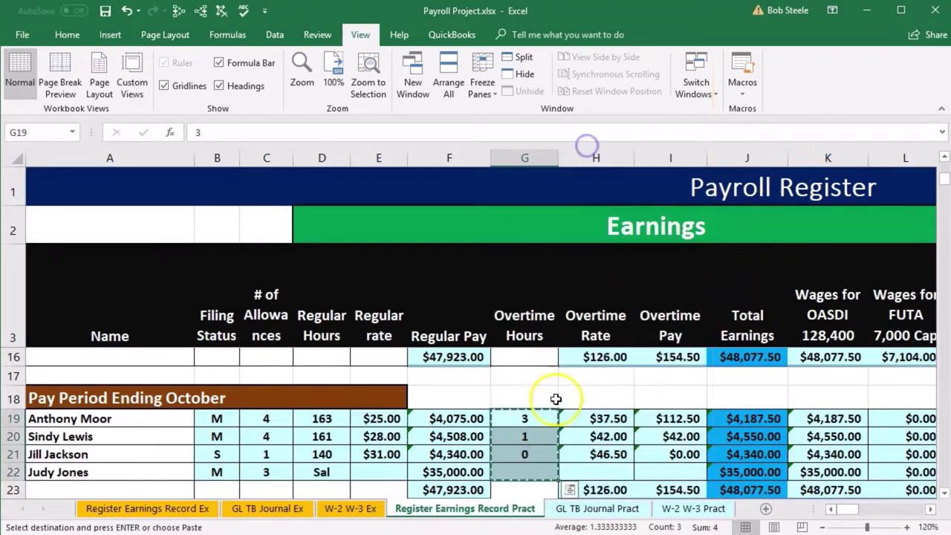
{"action": "scroll", "coordinate": [557, 401], "scroll_direction": "down", "scroll_amount": 3}
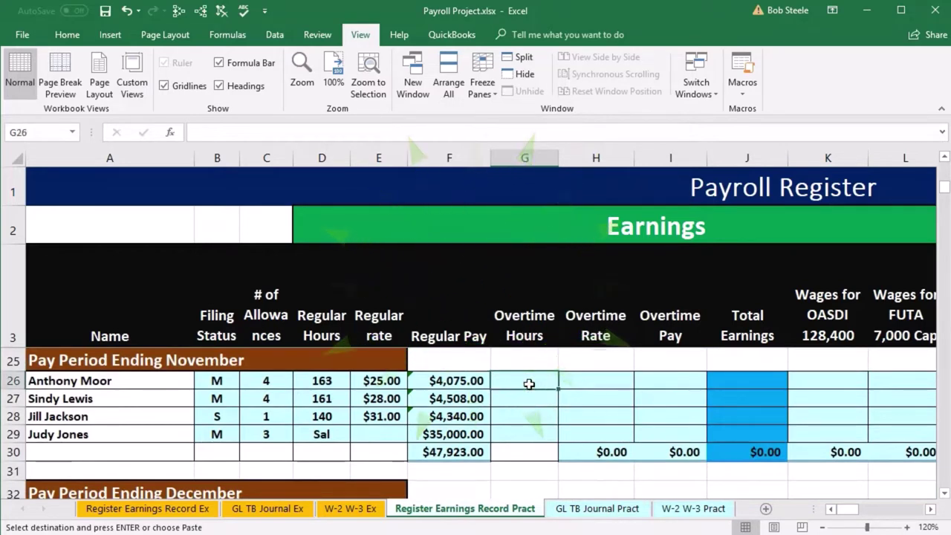
{"action": "right_click", "coordinate": [528, 384]}
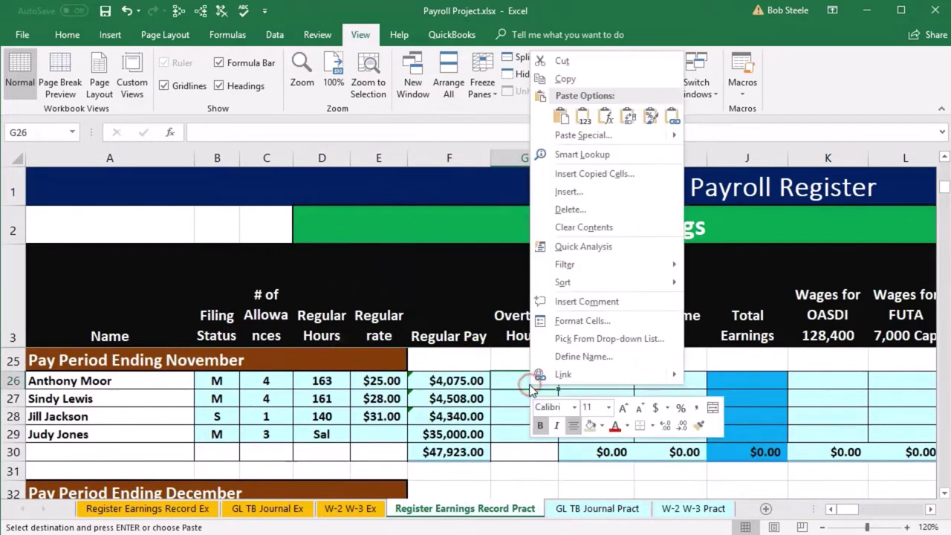
{"action": "left_click", "coordinate": [562, 119]}
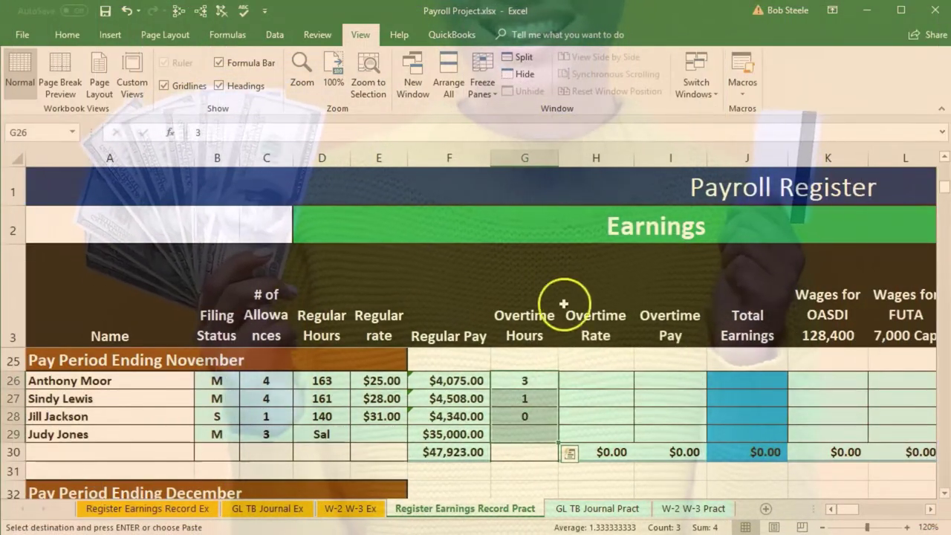
Step: Calculate the first November employee's overtime rate in H26 with the formula =E26*1.5
{"action": "left_click", "coordinate": [594, 384]}
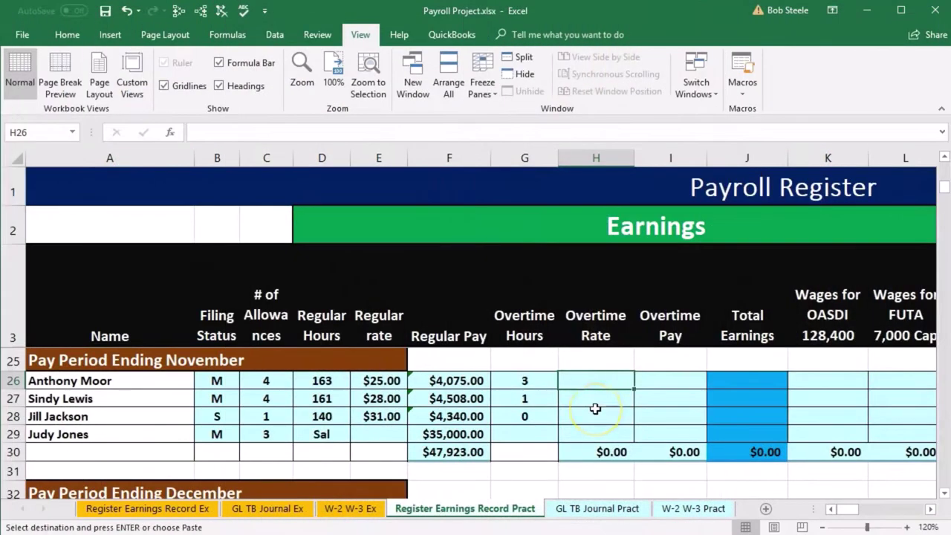
{"action": "type", "text": "="}
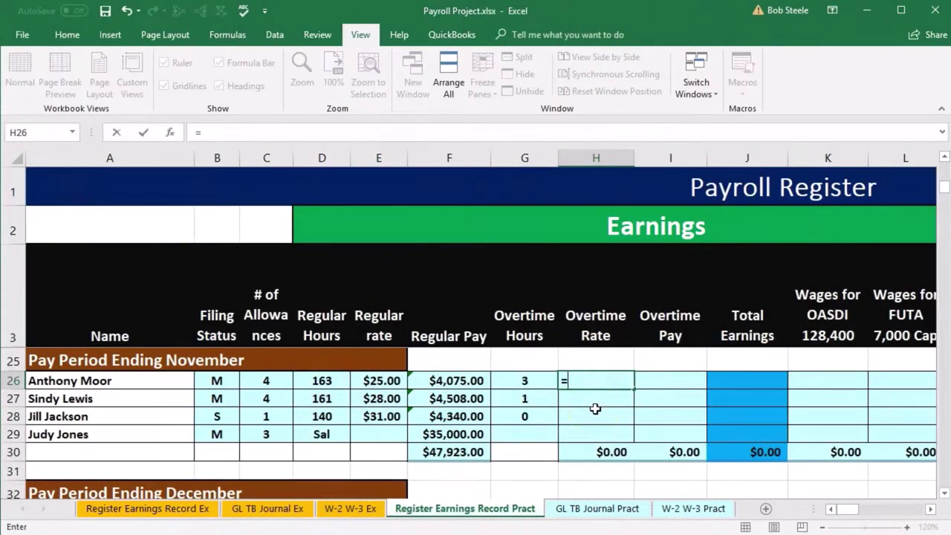
{"action": "key", "text": "Left"}
{"action": "key", "text": "Left"}
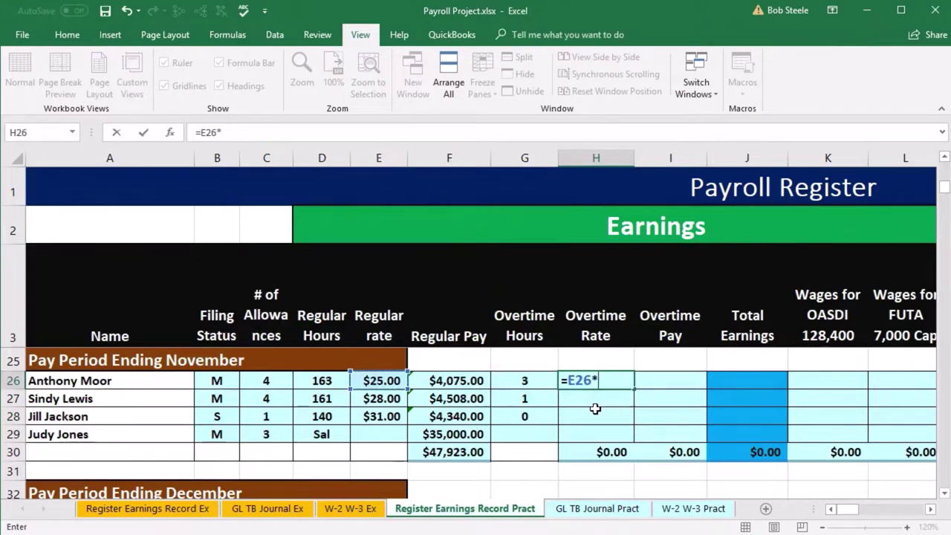
{"action": "key", "text": "Return"}
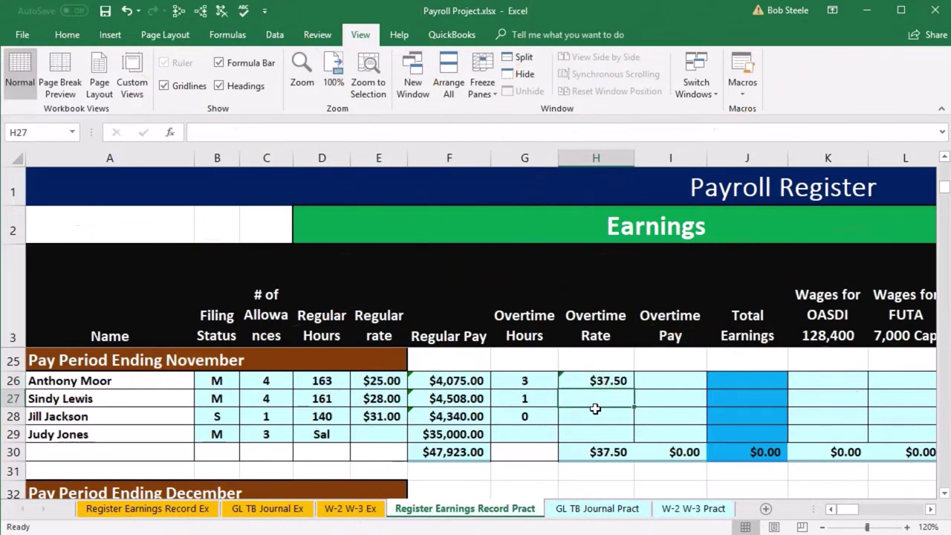
Step: Calculate the second November employee's overtime rate in H27 with the formula =E27*1.5
{"action": "type", "text": "="}
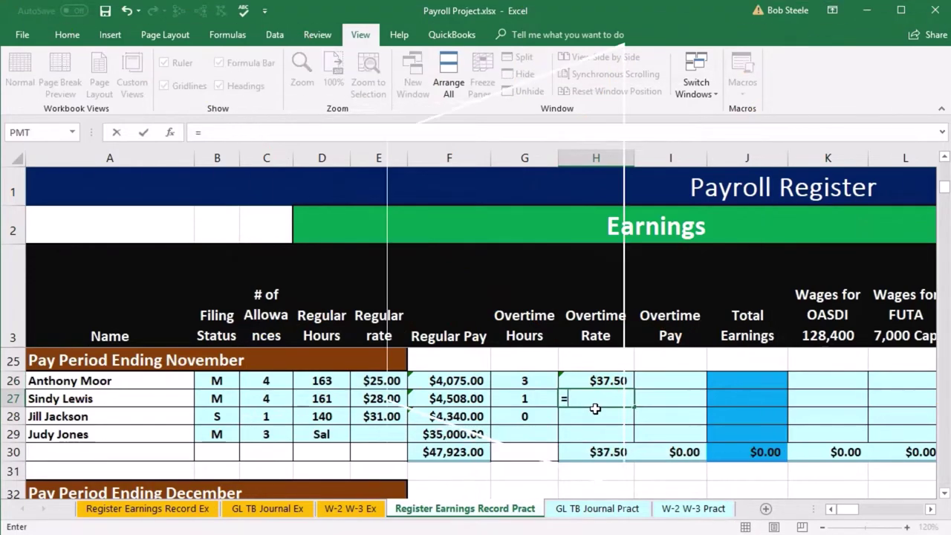
{"action": "key", "text": "Left"}
{"action": "key", "text": "Left"}
{"action": "key", "text": "Left"}
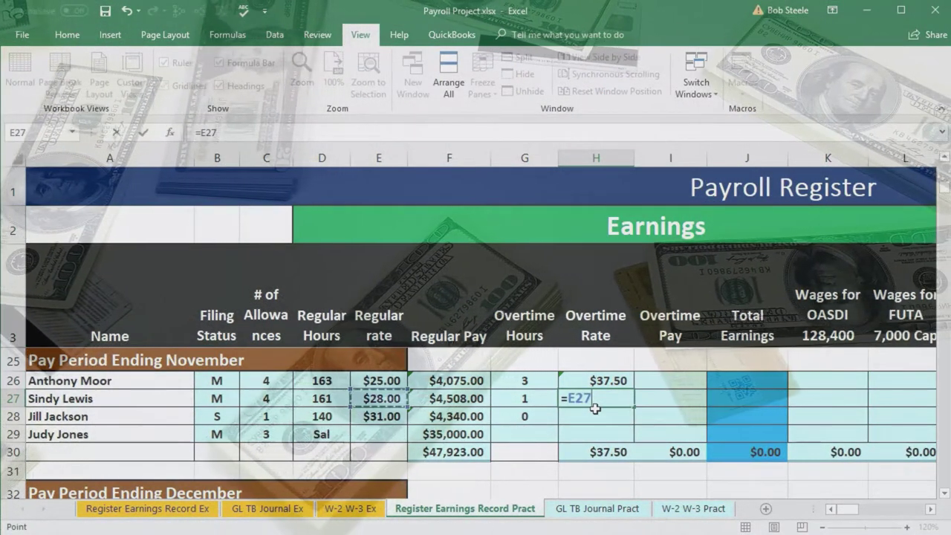
{"action": "type", "text": "*1.5"}
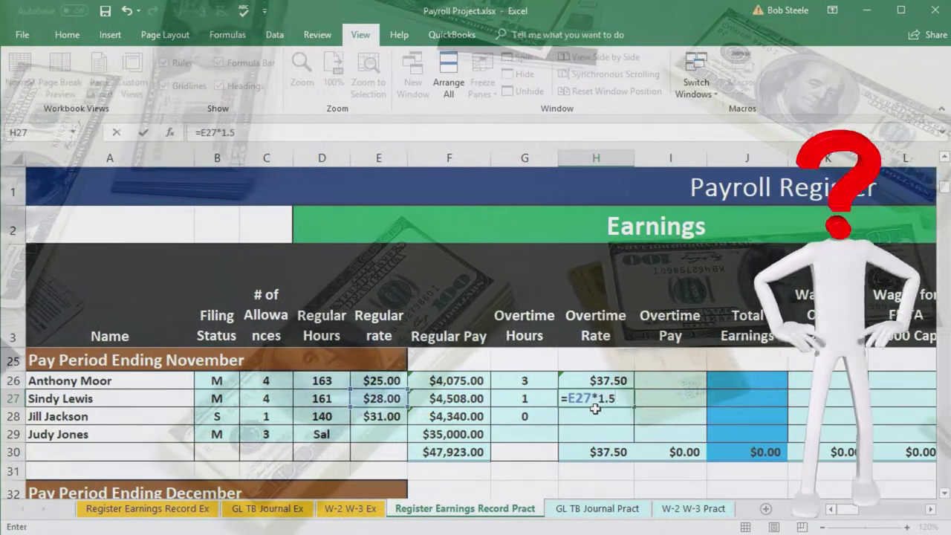
{"action": "key", "text": "Return"}
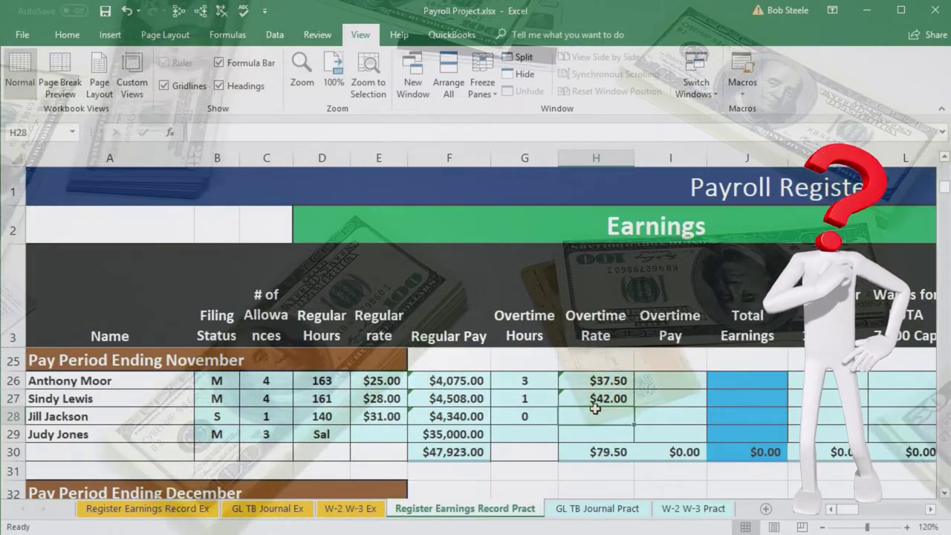
Step: Calculate the third November employee's overtime rate in H28 with the formula =E28*1.5
{"action": "type", "text": "=E28"}
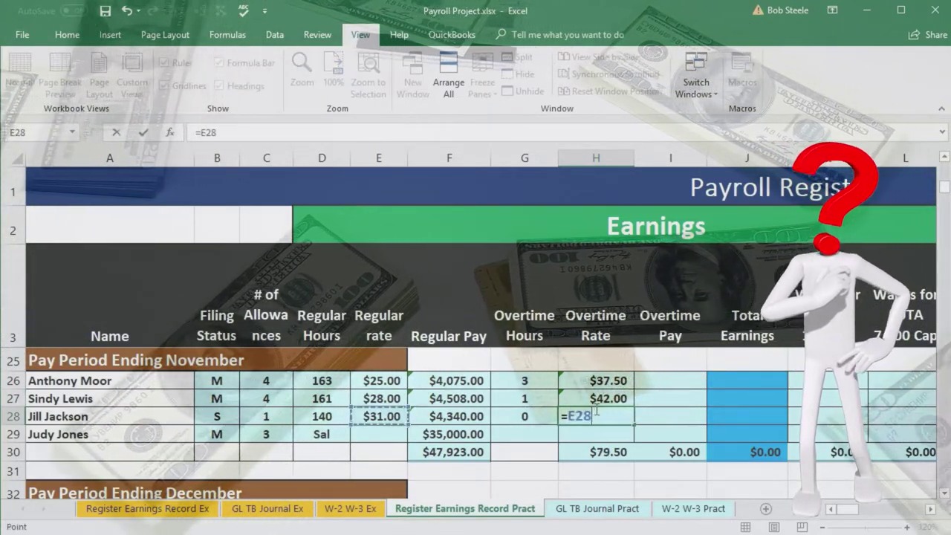
{"action": "type", "text": "*1.5"}
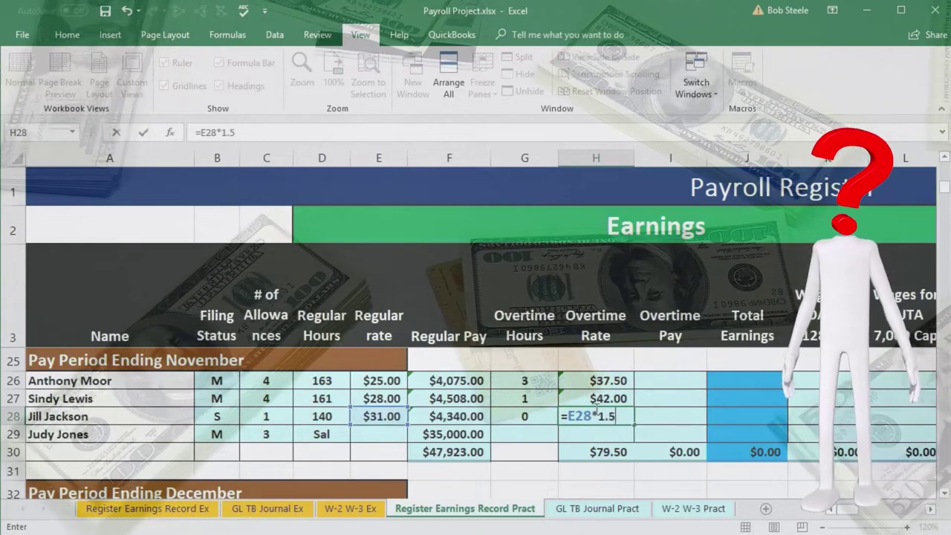
{"action": "key", "text": "Return"}
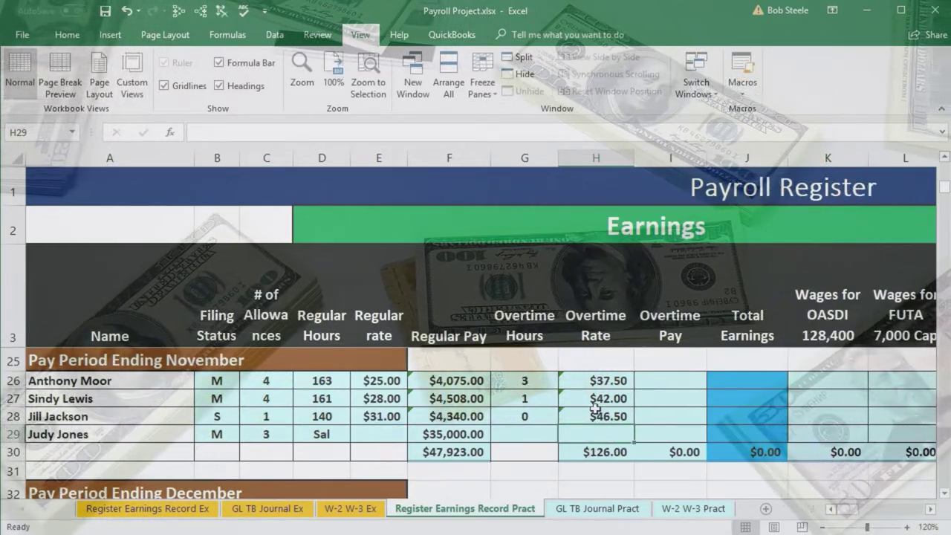
Step: Calculate the first November employee's overtime pay in I26 with the formula =G26*H26
{"action": "key", "text": "Up"}
{"action": "key", "text": "Right"}
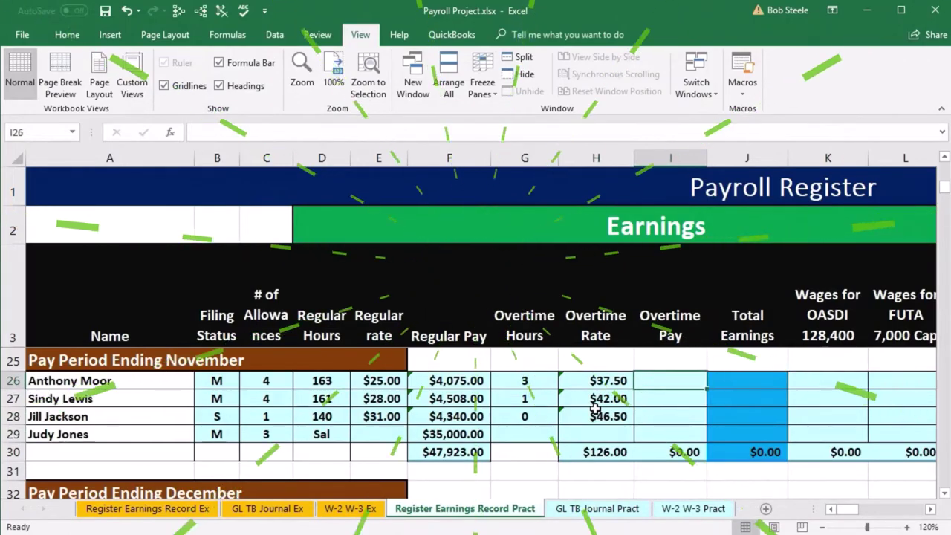
{"action": "type", "text": "="}
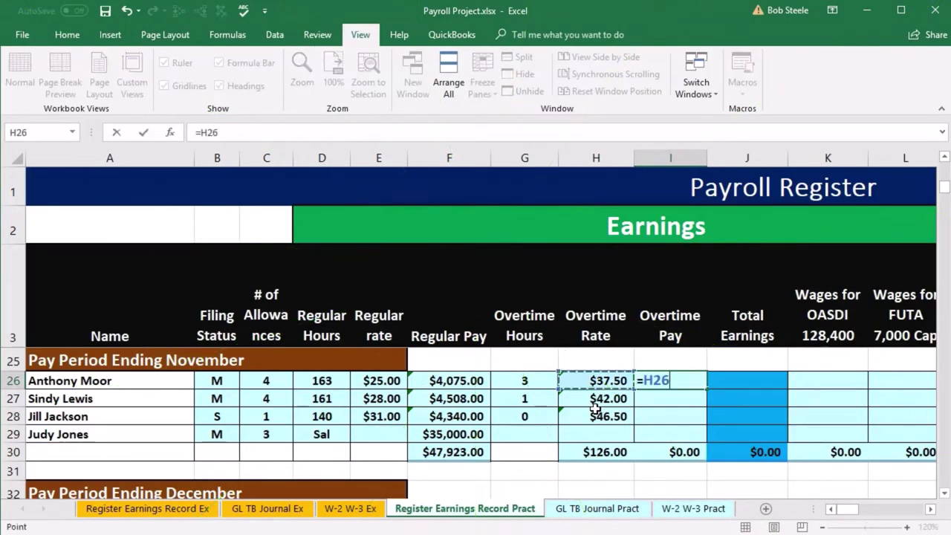
{"action": "key", "text": "Left"}
{"action": "type", "text": "*"}
{"action": "key", "text": "Left"}
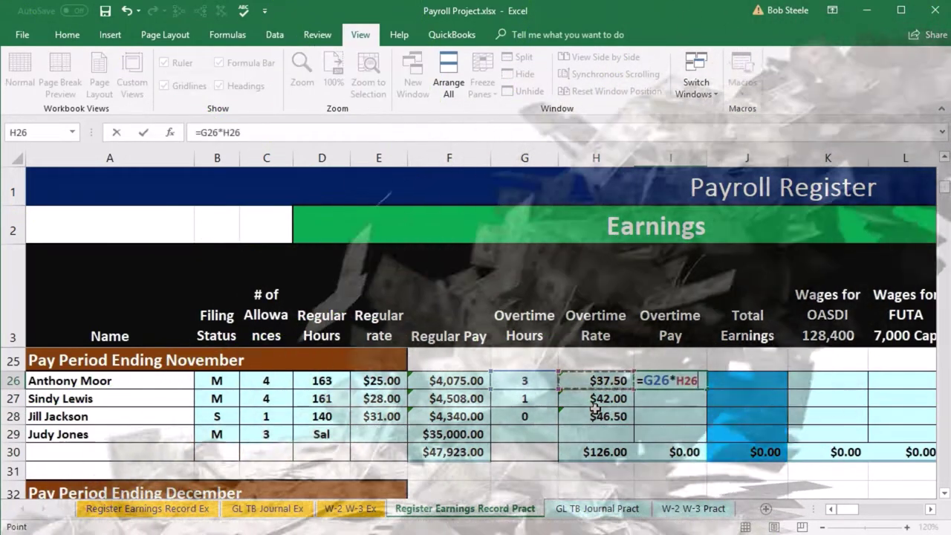
{"action": "key", "text": "Return"}
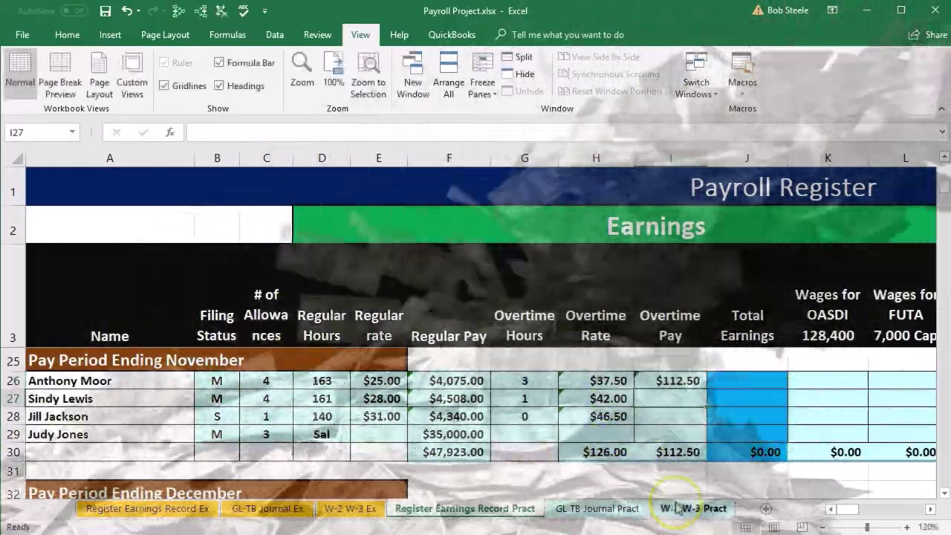
Step: Calculate overtime pay for the second and third November employees with =G27*H27 in I27 and =G28*H28 in I28
{"action": "type", "text": "="}
{"action": "key", "text": "Left"}
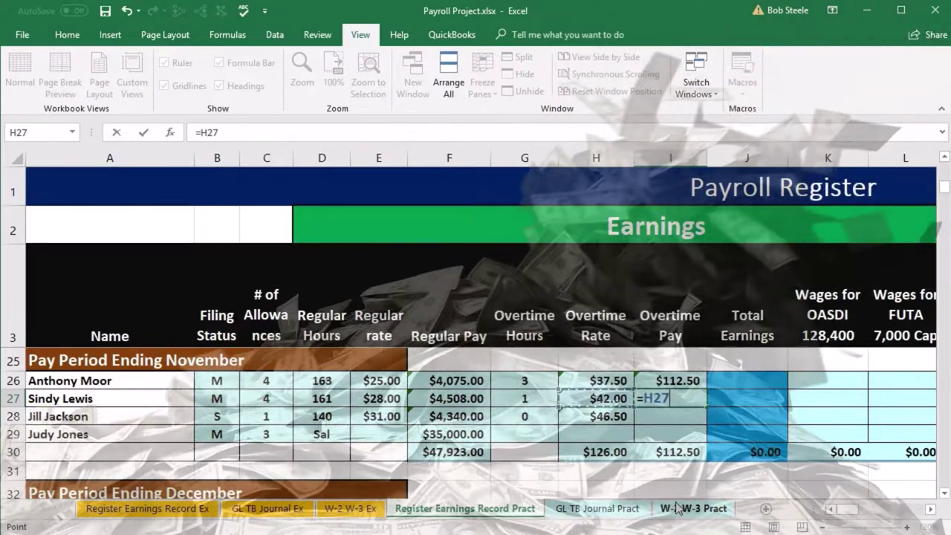
{"action": "key", "text": "Left"}
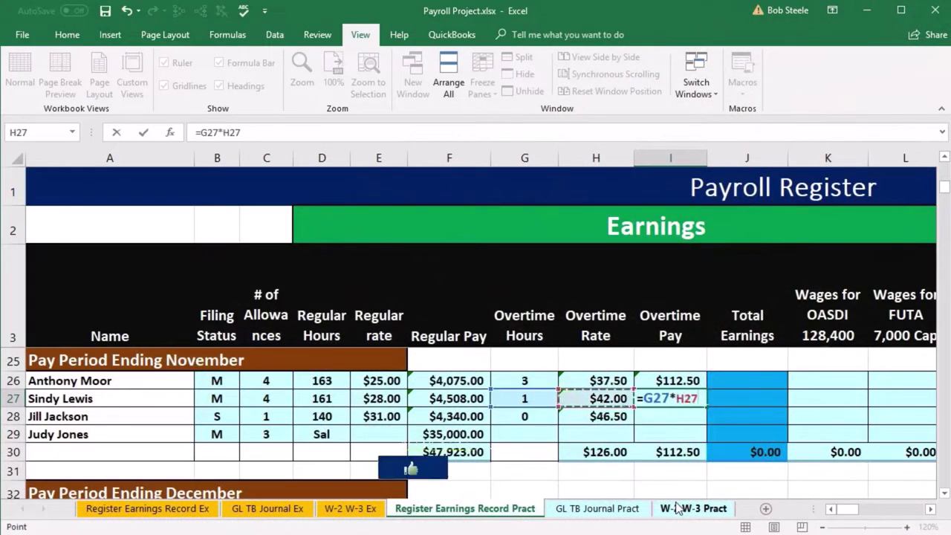
{"action": "key", "text": "Return"}
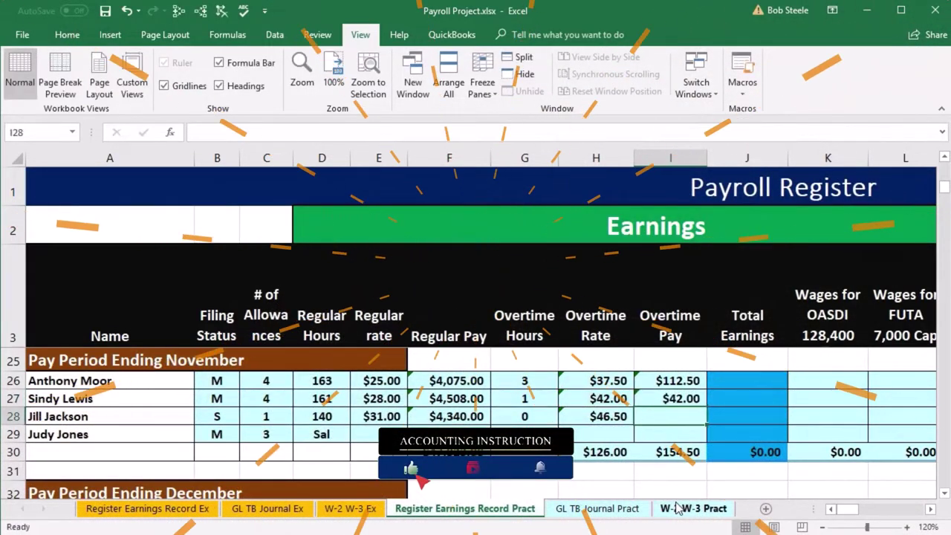
{"action": "type", "text": "="}
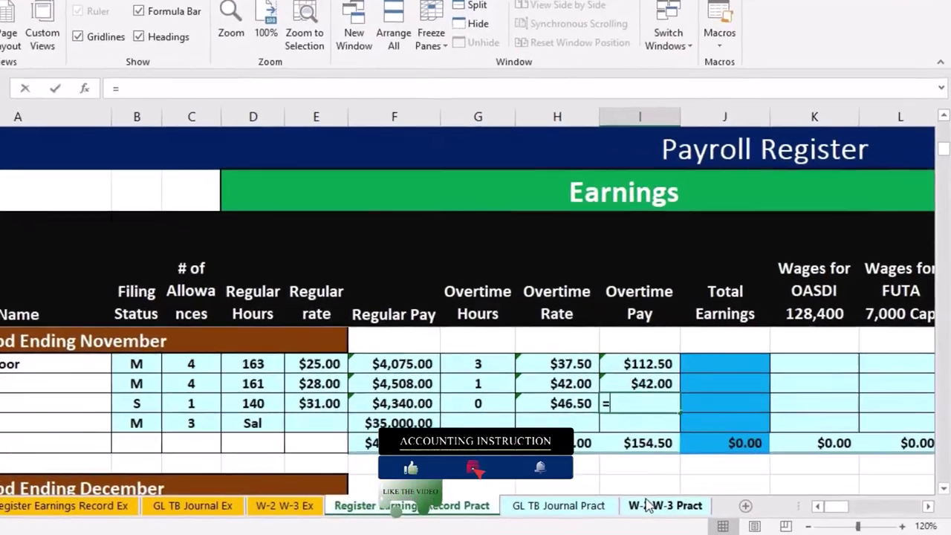
{"action": "key", "text": "Left"}
{"action": "key", "text": "Left"}
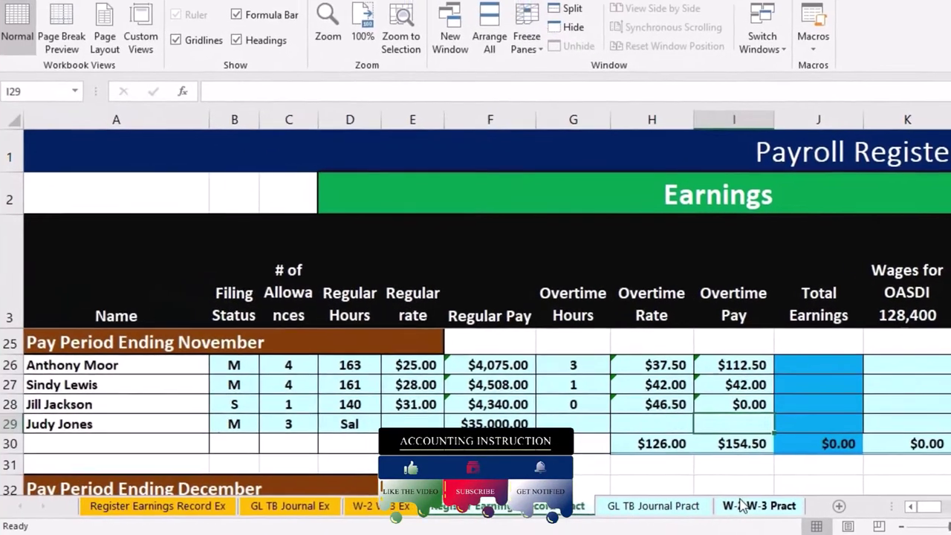
Step: Calculate total earnings for the first two November employees with =F26+I26 in J26 and =F27+I27 in J27
{"action": "key", "text": "Right"}
{"action": "key", "text": "Up"}
{"action": "key", "text": "Up"}
{"action": "key", "text": "Up"}
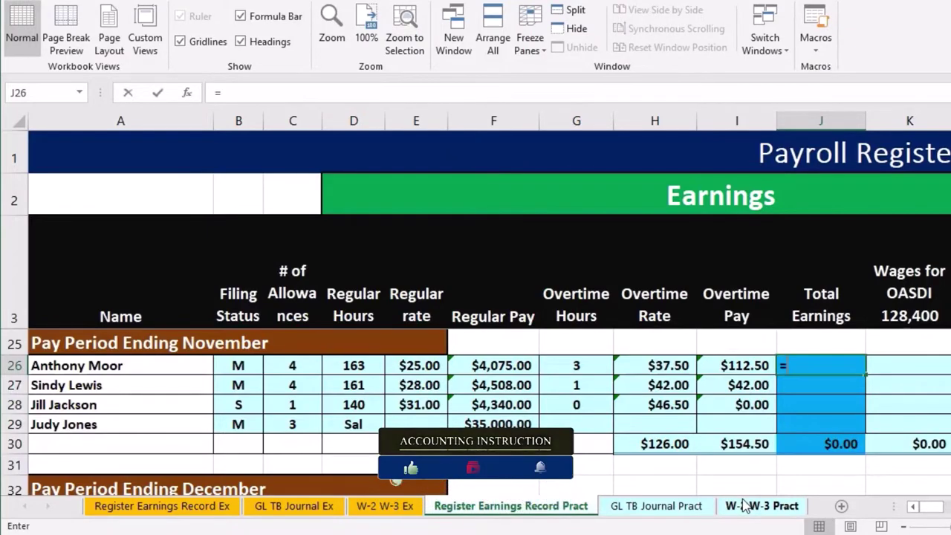
{"action": "type", "text": "="}
{"action": "key", "text": "Left"}
{"action": "key", "text": "Left"}
{"action": "key", "text": "Left"}
{"action": "key", "text": "Left"}
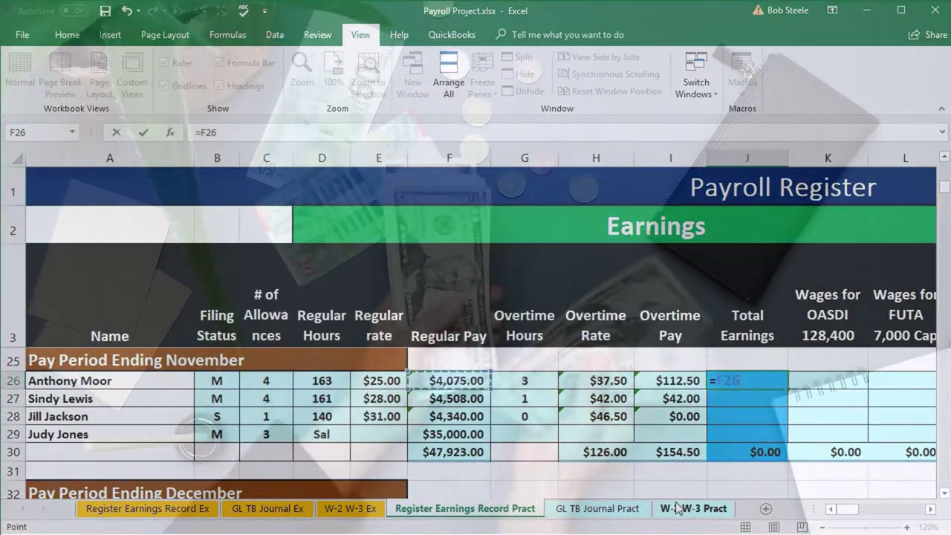
{"action": "type", "text": "+"}
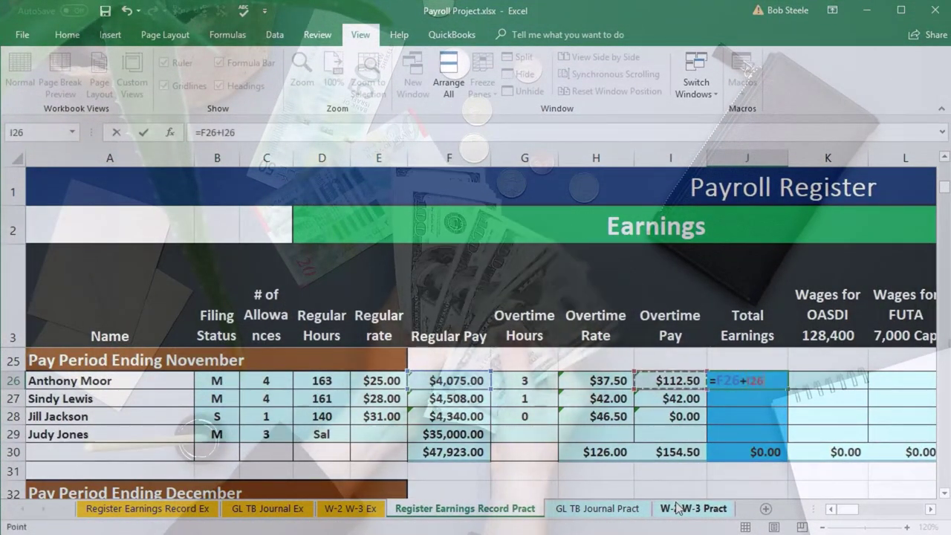
{"action": "key", "text": "Return"}
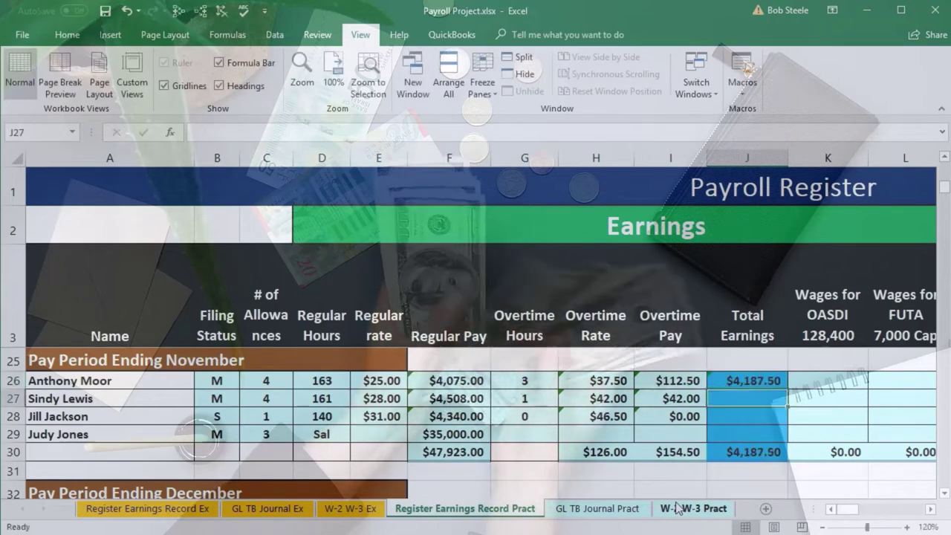
{"action": "type", "text": "="}
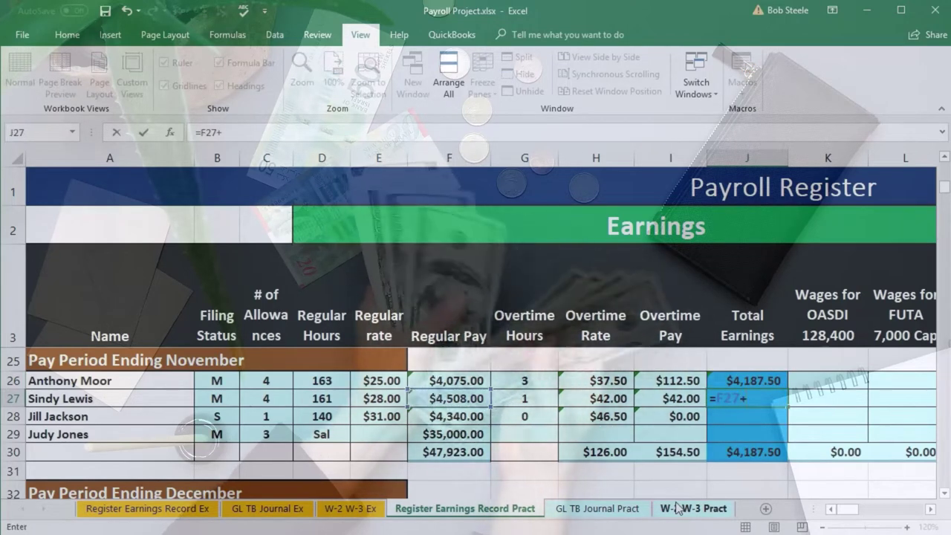
{"action": "key", "text": "Return"}
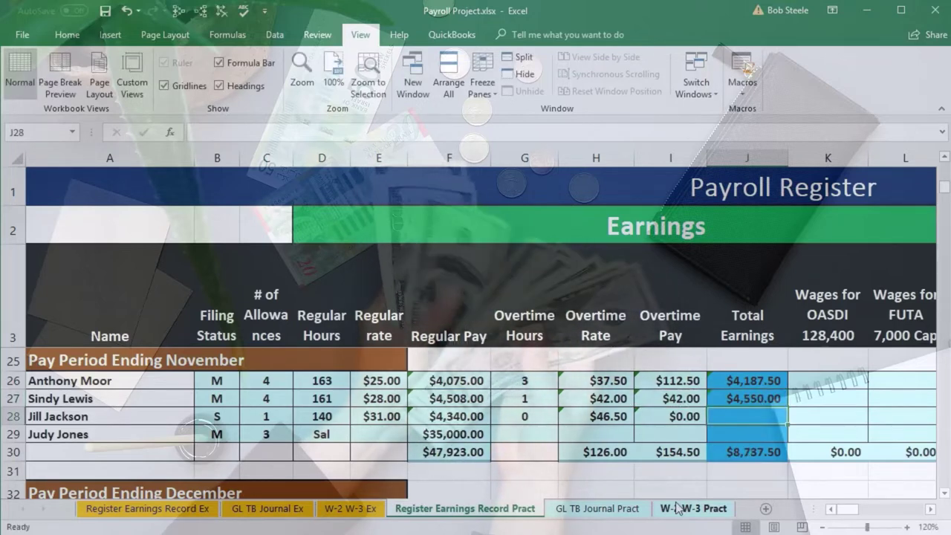
Step: Calculate total earnings for the third and fourth November employees with =F28+I28 in J28 and =F29 in J29
{"action": "type", "text": "="}
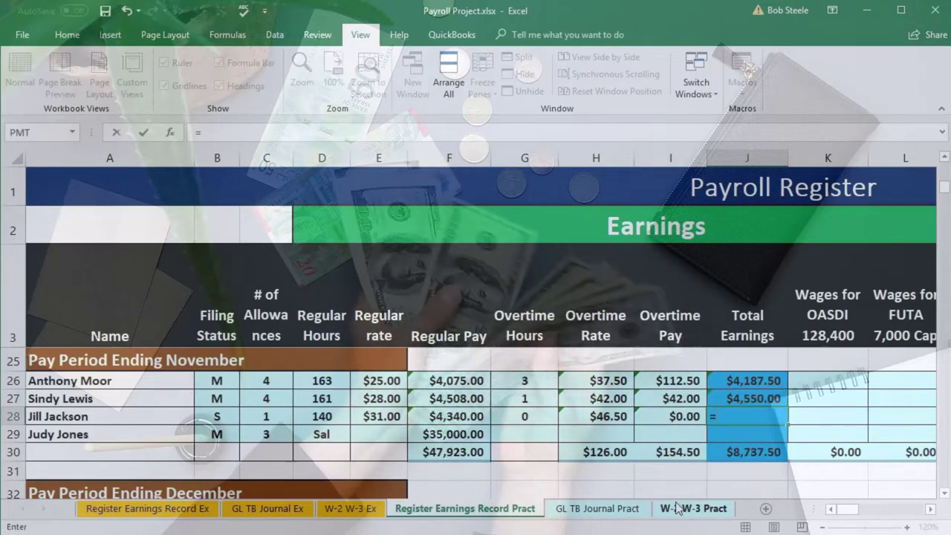
{"action": "type", "text": "+I28"}
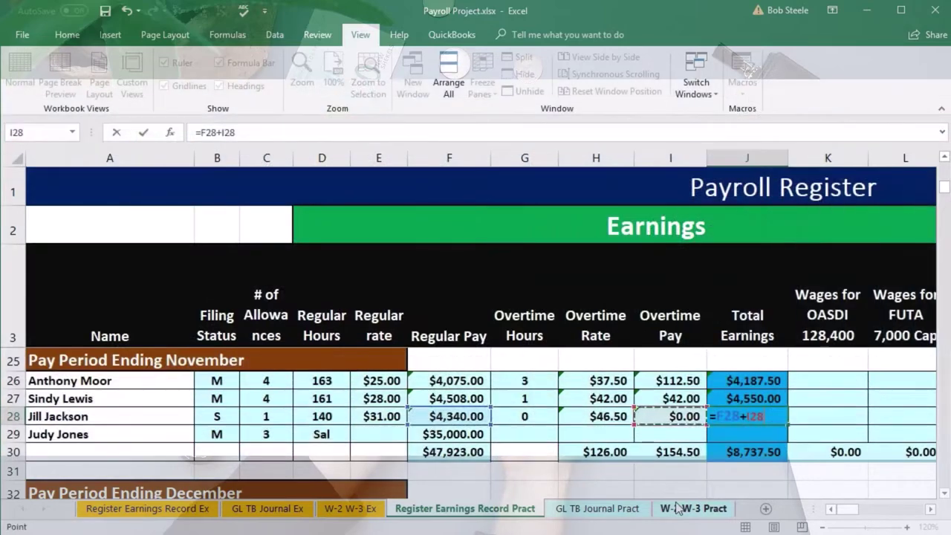
{"action": "key", "text": "Return"}
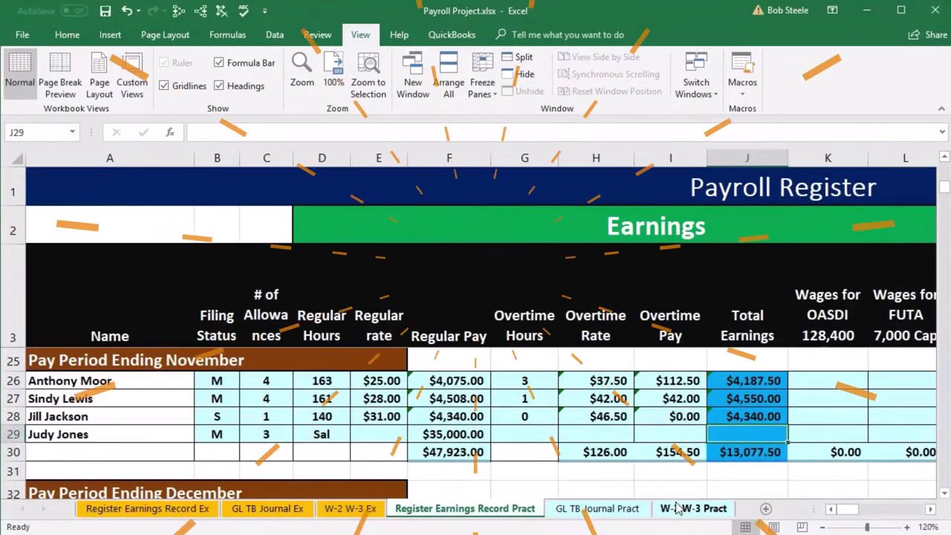
{"action": "type", "text": "="}
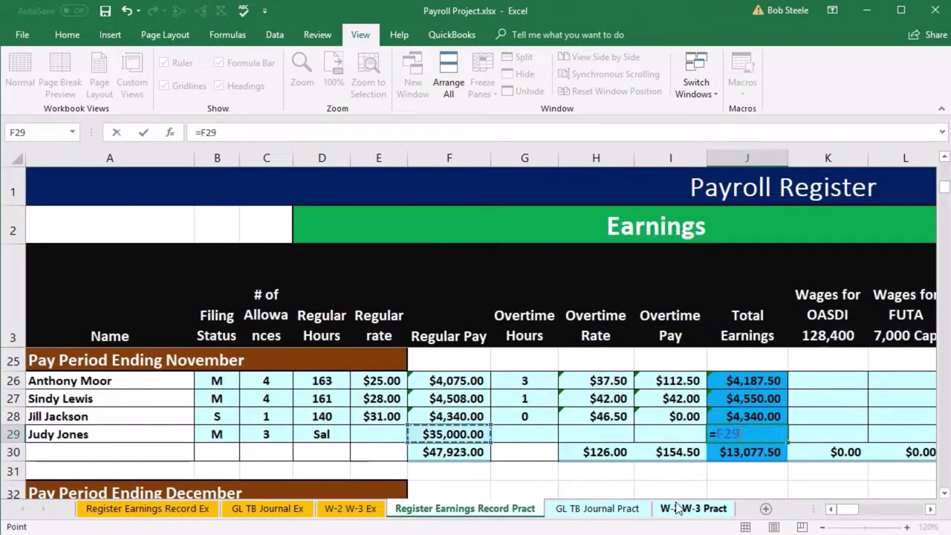
{"action": "key", "text": "Return"}
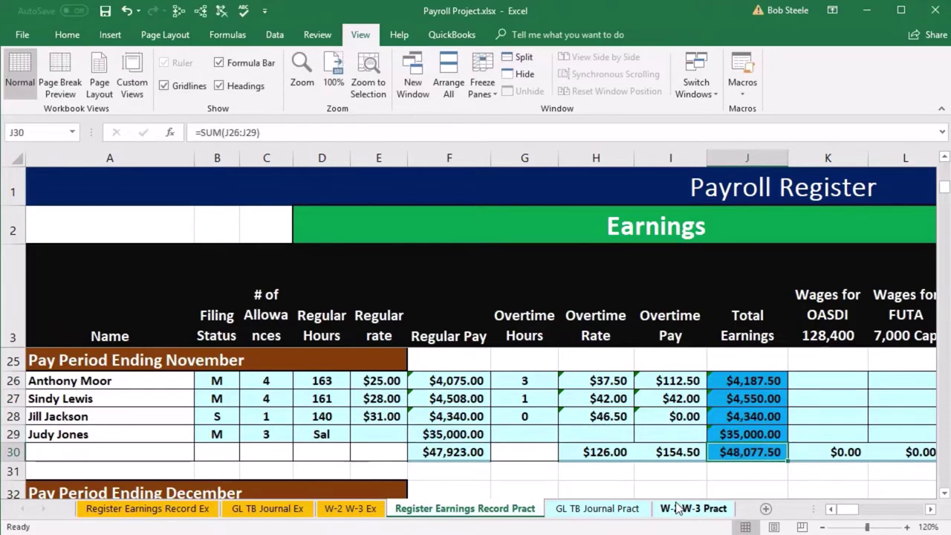
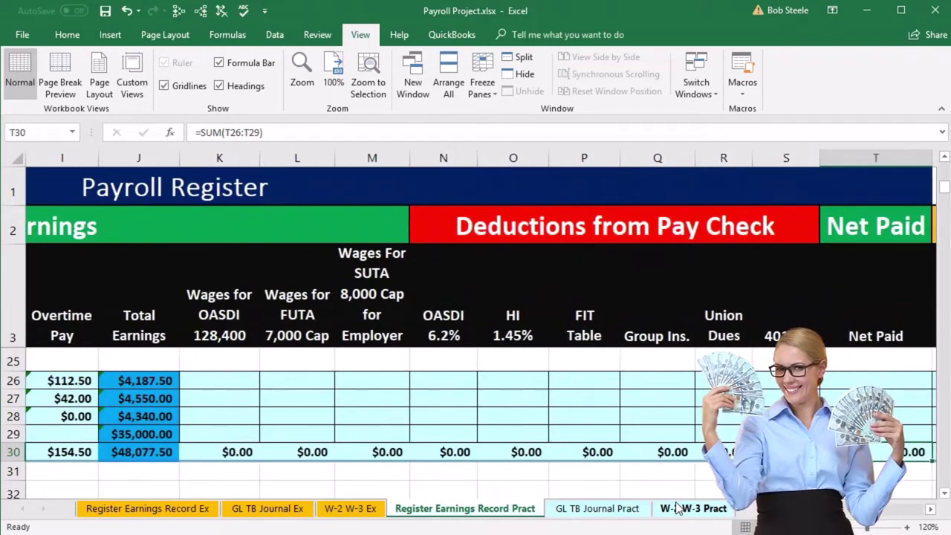
Step: Carry the first three November employees' total earnings into Wages for OASDI with =J26, =J27 and =J28 in K26:K28
{"action": "left_click", "coordinate": [219, 320]}
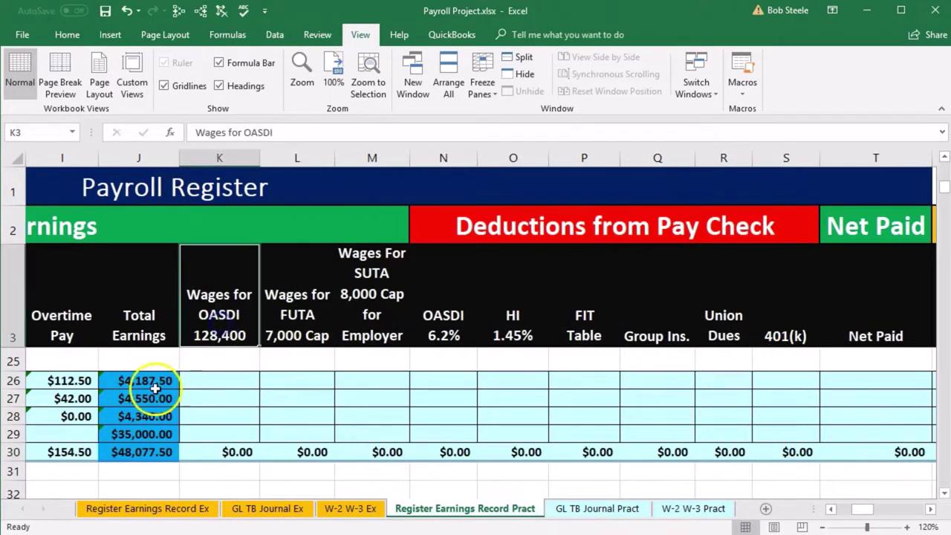
{"action": "left_click_drag", "start_coordinate": [145, 380], "coordinate": [158, 414]}
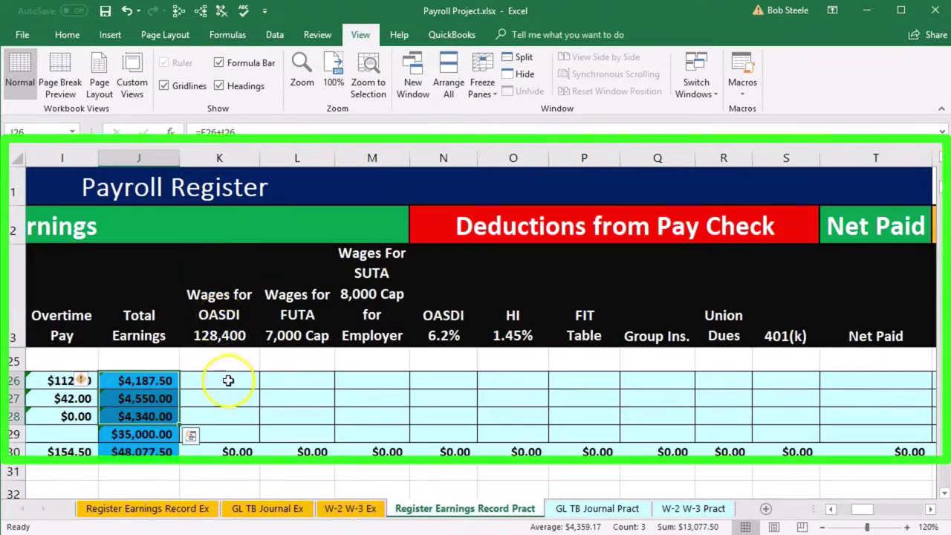
{"action": "left_click", "coordinate": [137, 435]}
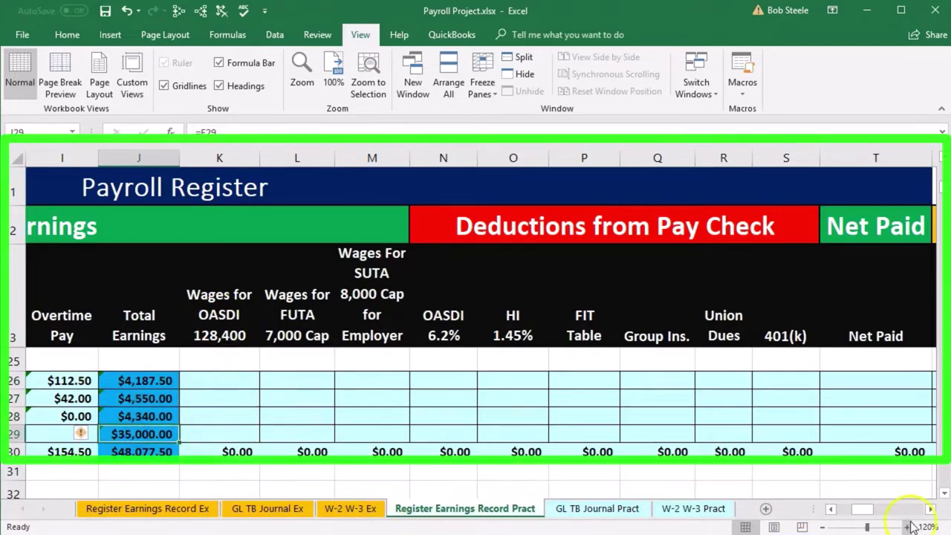
{"action": "mouse_move", "coordinate": [867, 518]}
{"action": "left_mouse_down"}
{"action": "mouse_move", "coordinate": [853, 511]}
{"action": "mouse_move", "coordinate": [864, 509]}
{"action": "left_mouse_up"}
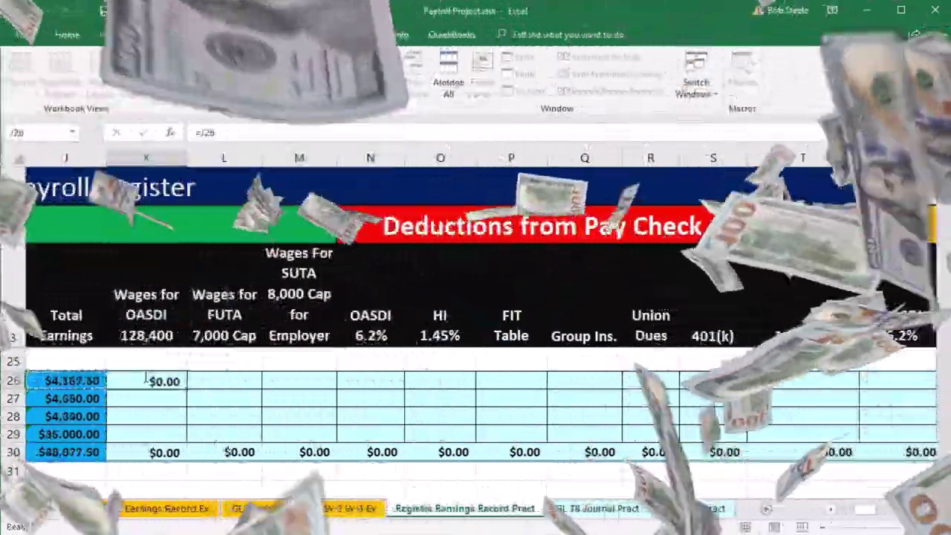
{"action": "key", "text": "Return"}
{"action": "type", "text": "=J27"}
{"action": "key", "text": "Return"}
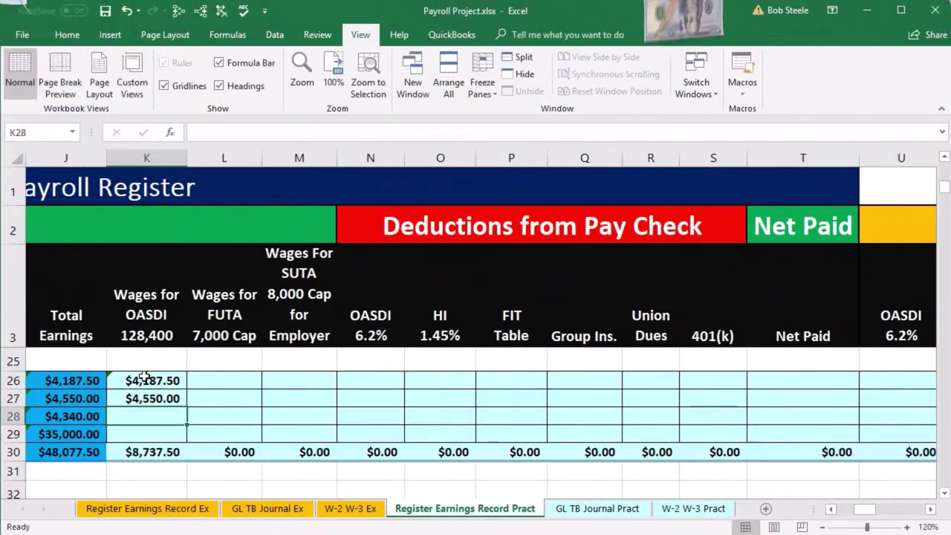
{"action": "type", "text": "="}
{"action": "key", "text": "Return"}
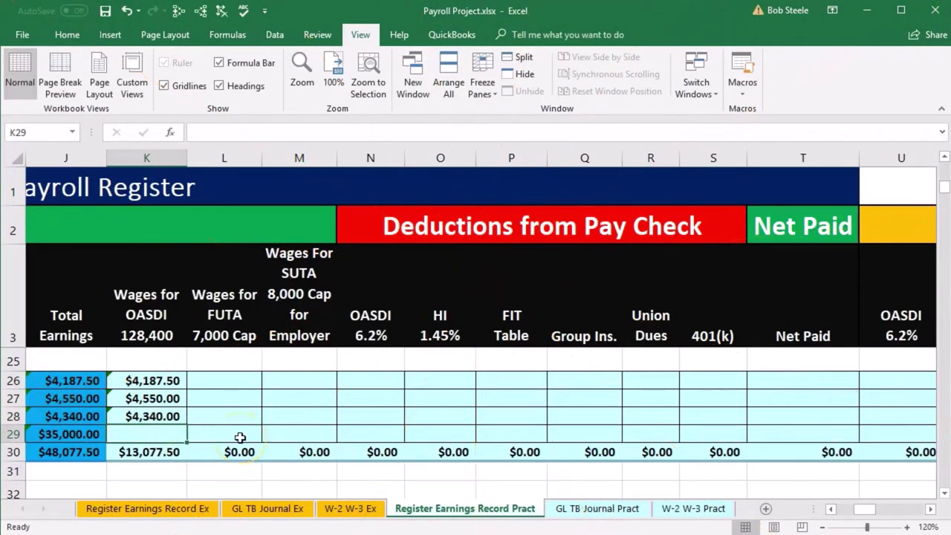
Step: Check the salaried employee's accumulated Wages for OASDI total in cell AK30 of the earnings records
{"action": "left_click", "coordinate": [930, 508]}
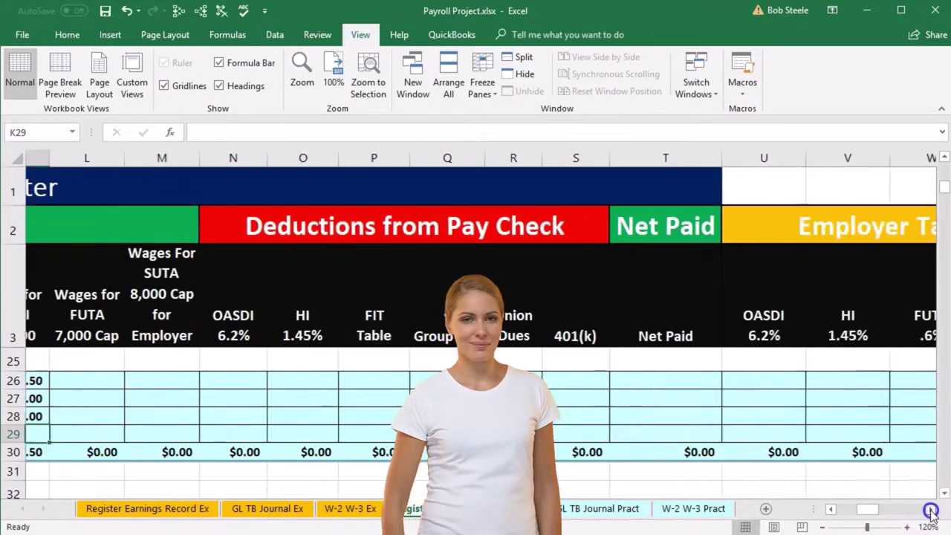
{"action": "left_click", "coordinate": [929, 509]}
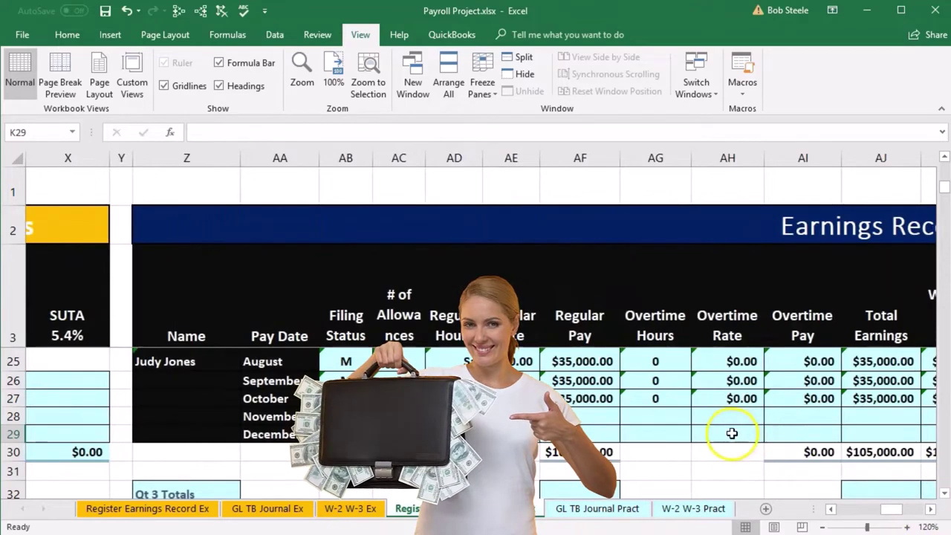
{"action": "left_click", "coordinate": [579, 464]}
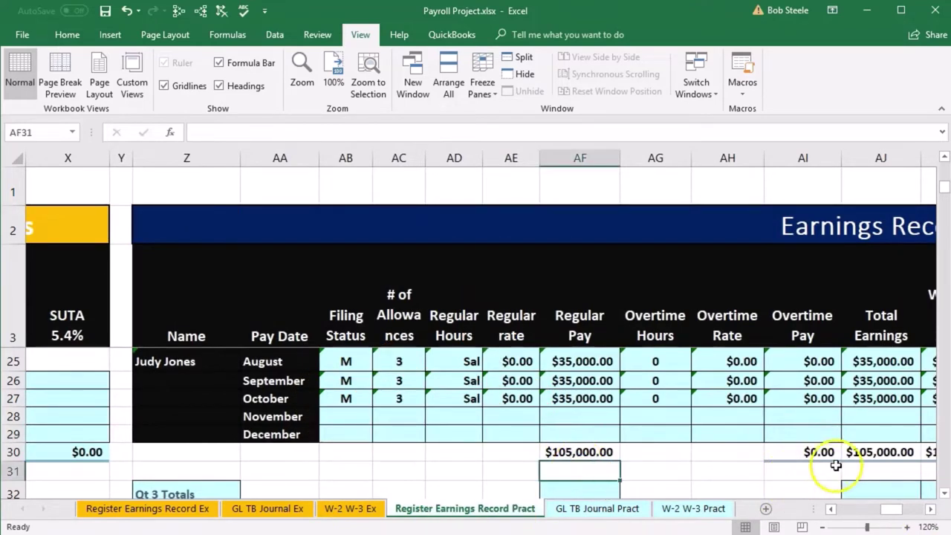
{"action": "key", "text": "Right"}
{"action": "key", "text": "Right"}
{"action": "key", "text": "Right"}
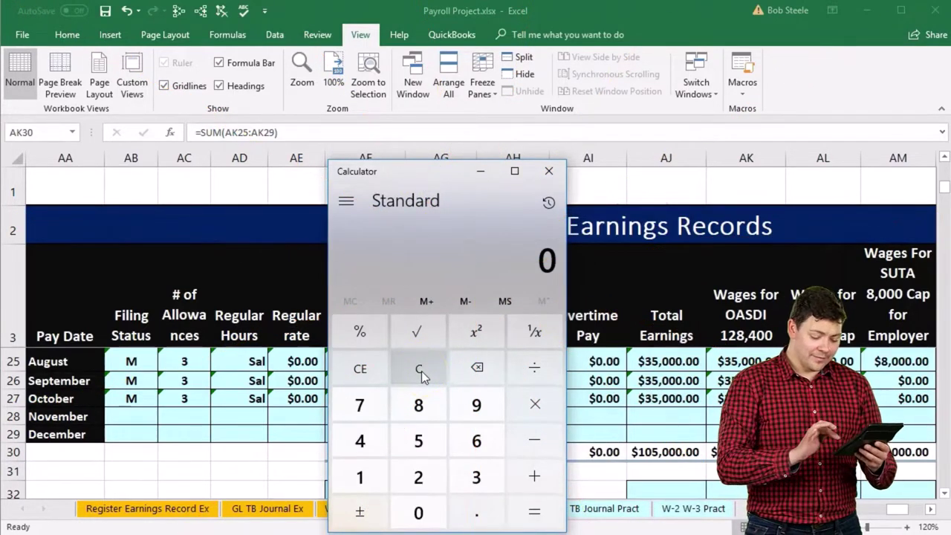
Step: In Calculator, subtract the accumulated wages of 105,000 from the 128,400 OASDI cap
{"action": "type", "text": "128"}
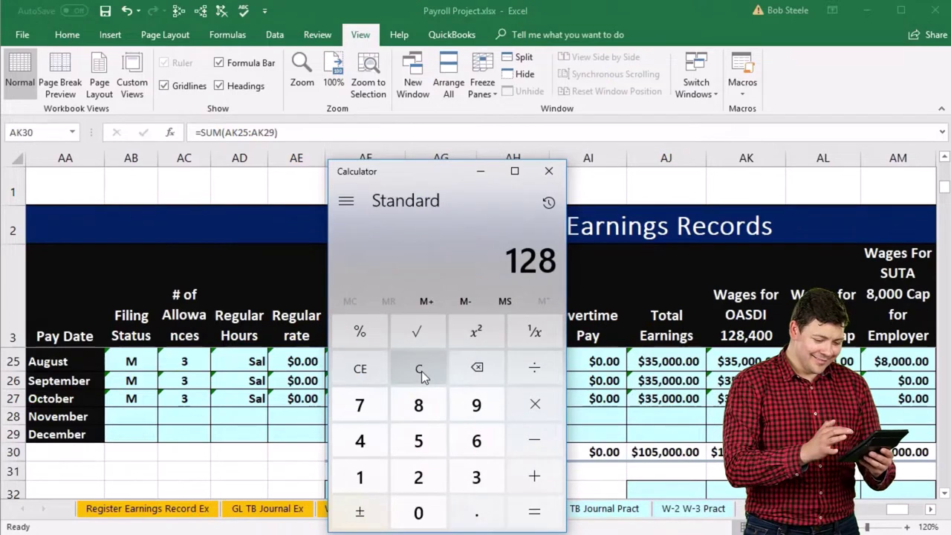
{"action": "type", "text": ",400"}
{"action": "key", "text": "minus"}
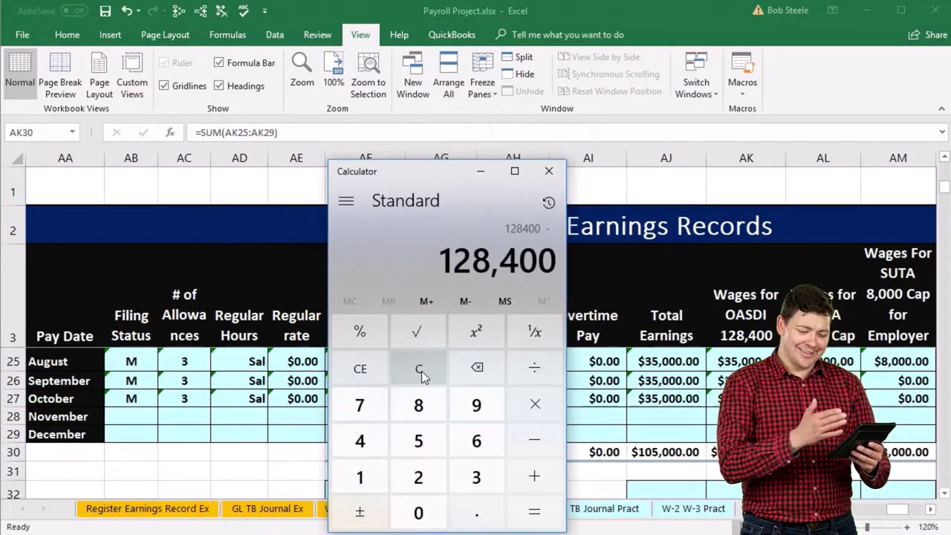
{"action": "type", "text": "10500"}
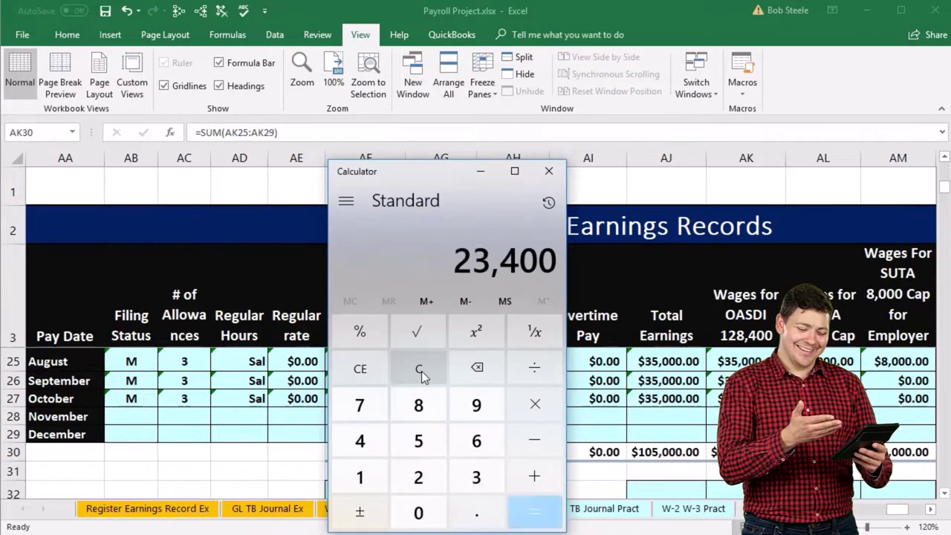
{"action": "left_click", "coordinate": [503, 260]}
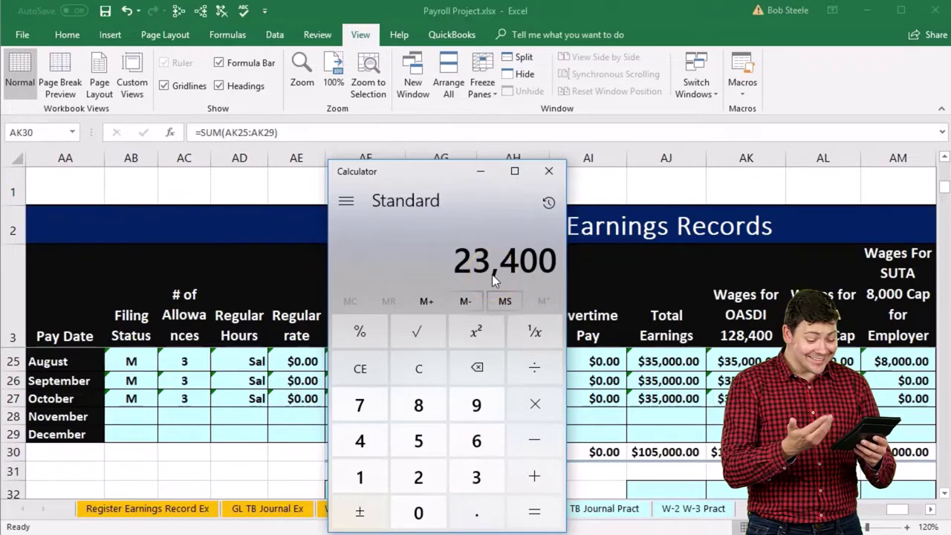
{"action": "left_click", "coordinate": [513, 299]}
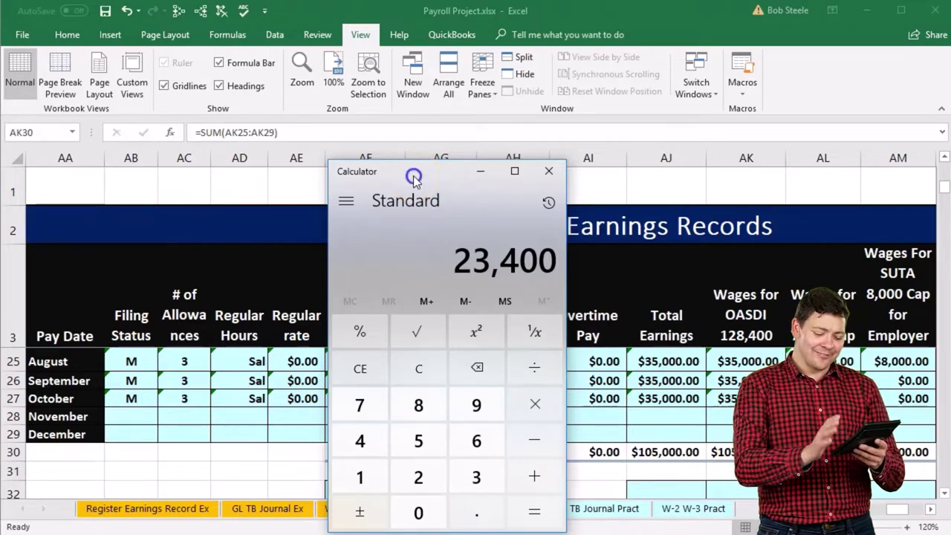
{"action": "left_click_drag", "start_coordinate": [413, 175], "coordinate": [470, 178]}
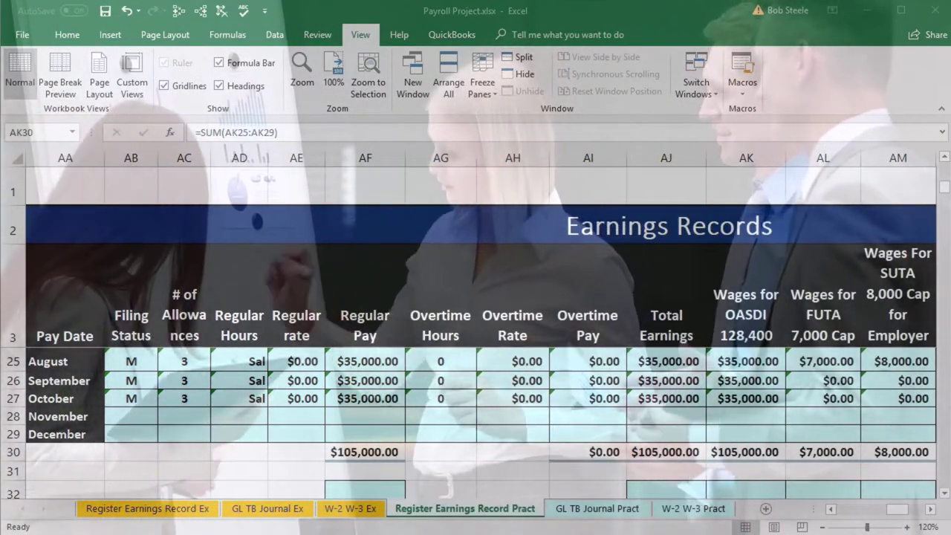
Step: Enter 23400 as the salaried employee's November Wages for OASDI in K29 of the payroll register
{"action": "left_click", "coordinate": [498, 413]}
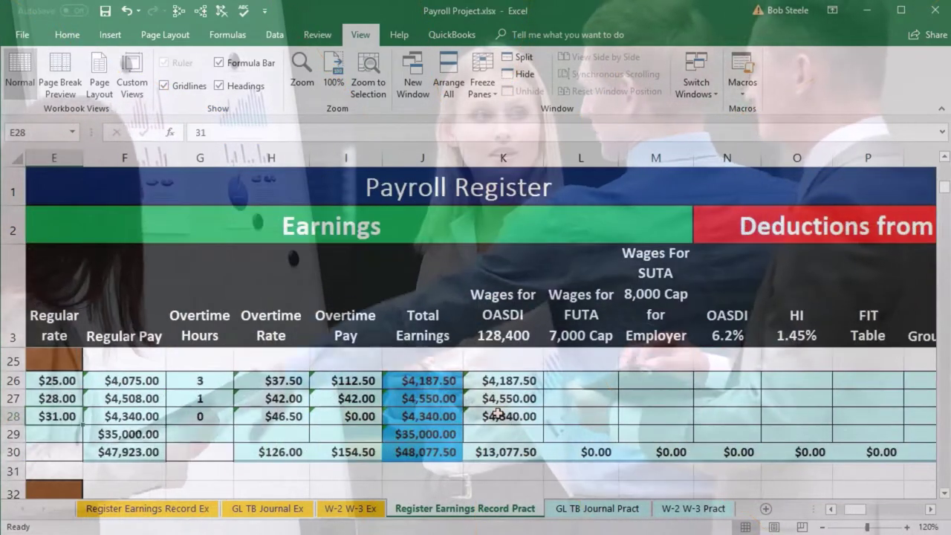
{"action": "left_click", "coordinate": [498, 413]}
{"action": "key", "text": "Down"}
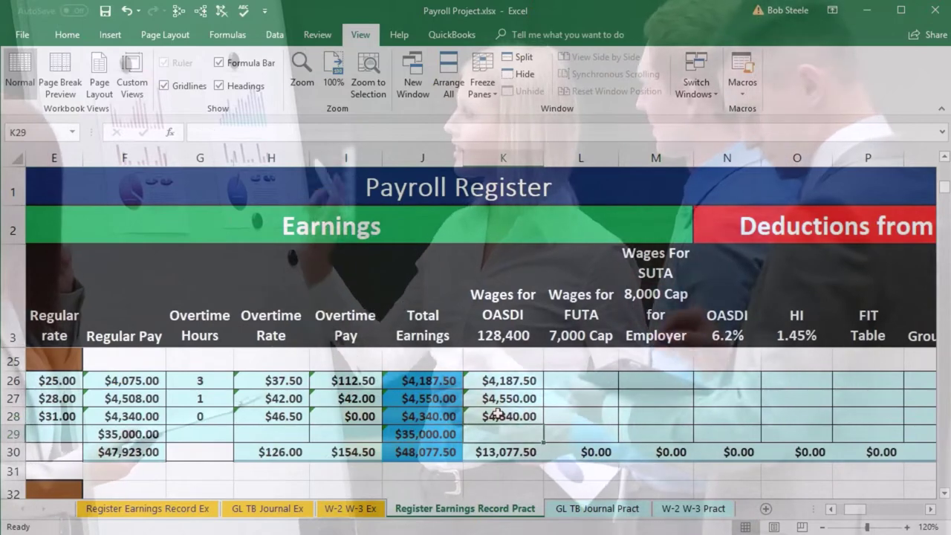
{"action": "type", "text": "23400"}
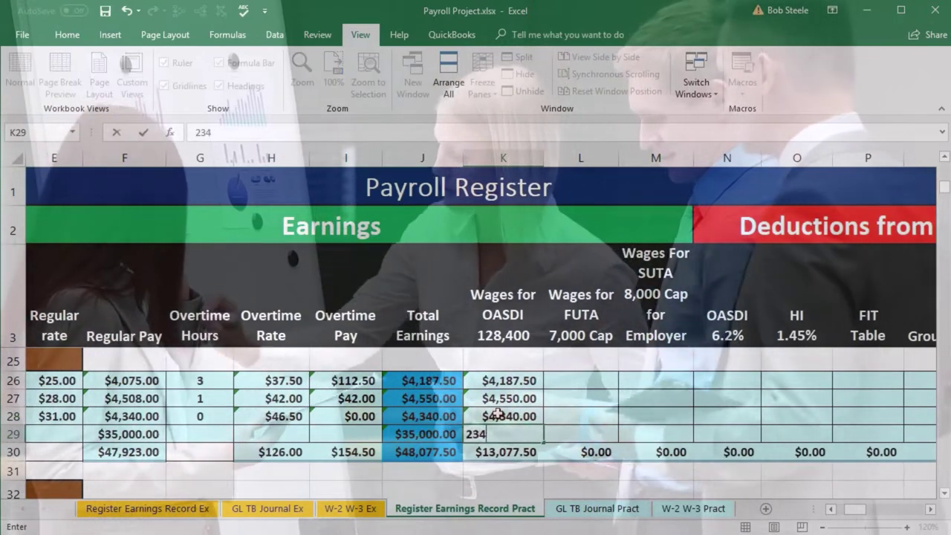
{"action": "key", "text": "Return"}
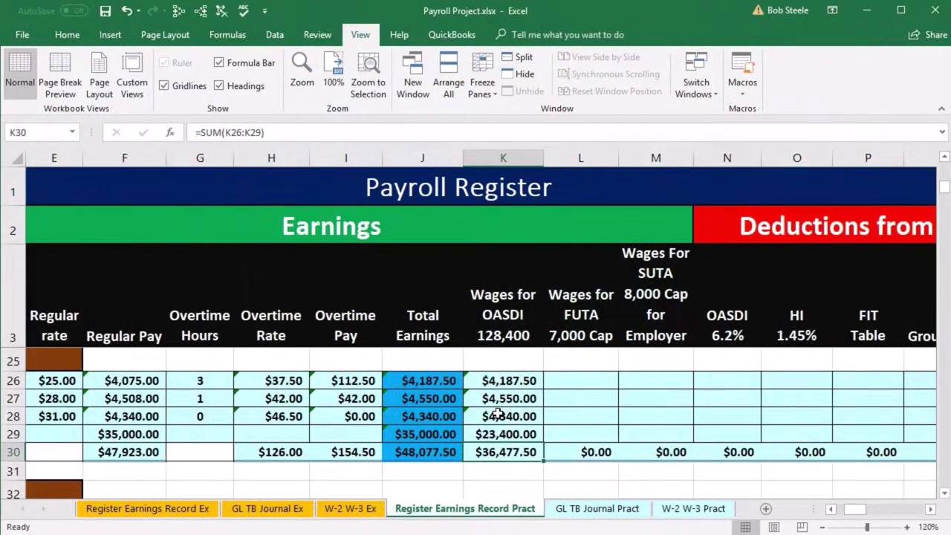
Step: Check the first employee's accumulated Wages for FUTA and SUTA totals in AL9 and AM9 of the earnings records
{"action": "key", "text": "Up"}
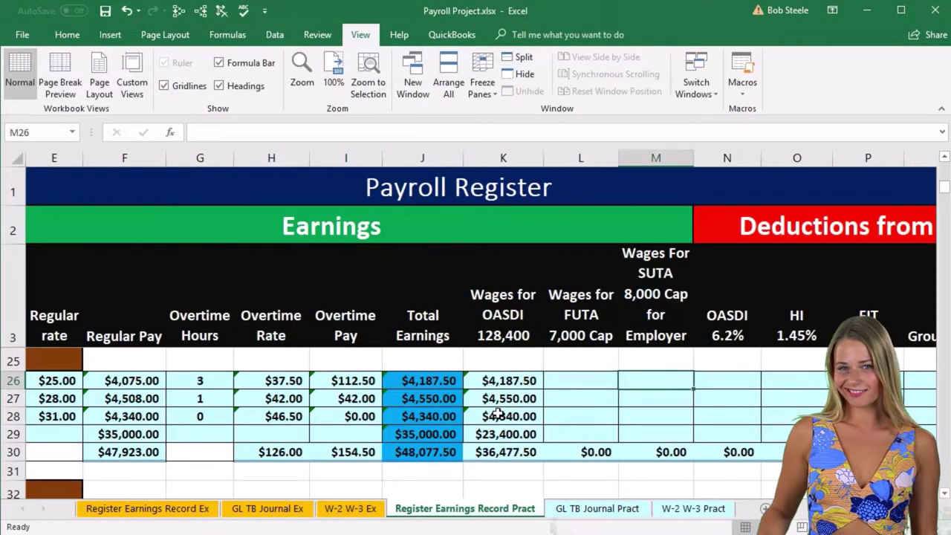
{"action": "key", "text": "Right"}
{"action": "key", "text": "Right"}
{"action": "key", "text": "Right"}
{"action": "key", "text": "Right"}
{"action": "key", "text": "Right"}
{"action": "key", "text": "Right"}
{"action": "key", "text": "Right"}
{"action": "key", "text": "Right"}
{"action": "key", "text": "Right"}
{"action": "key", "text": "Right"}
{"action": "key", "text": "Right"}
{"action": "key", "text": "Right"}
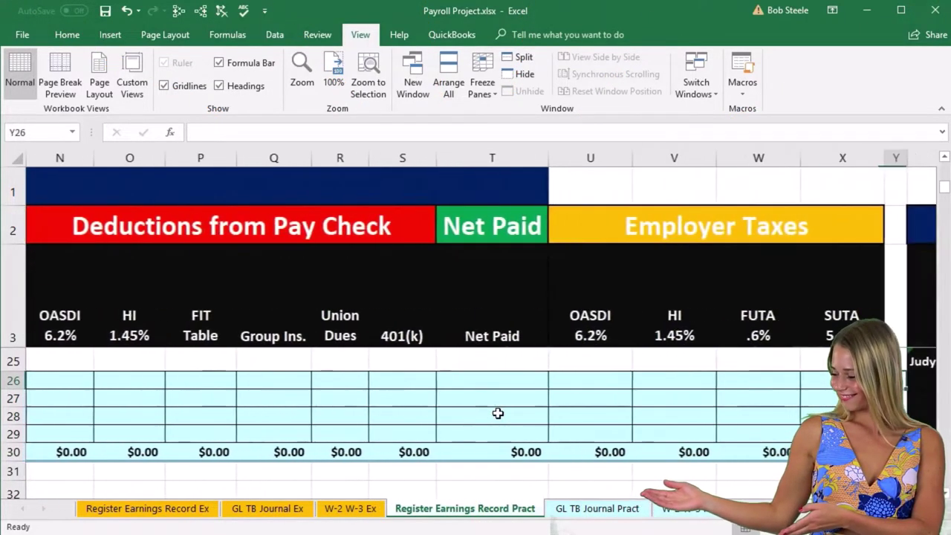
{"action": "key", "text": "Right"}
{"action": "key", "text": "Right"}
{"action": "key", "text": "Right"}
{"action": "key", "text": "Up"}
{"action": "key", "text": "Up"}
{"action": "key", "text": "Up"}
{"action": "key", "text": "Up"}
{"action": "key", "text": "Up"}
{"action": "key", "text": "Up"}
{"action": "key", "text": "Up"}
{"action": "key", "text": "Up"}
{"action": "key", "text": "Up"}
{"action": "key", "text": "Up"}
{"action": "key", "text": "Up"}
{"action": "key", "text": "Up"}
{"action": "key", "text": "Up"}
{"action": "key", "text": "Up"}
{"action": "key", "text": "Up"}
{"action": "key", "text": "Up"}
{"action": "key", "text": "Up"}
{"action": "key", "text": "Up"}
{"action": "key", "text": "Up"}
{"action": "key", "text": "Up"}
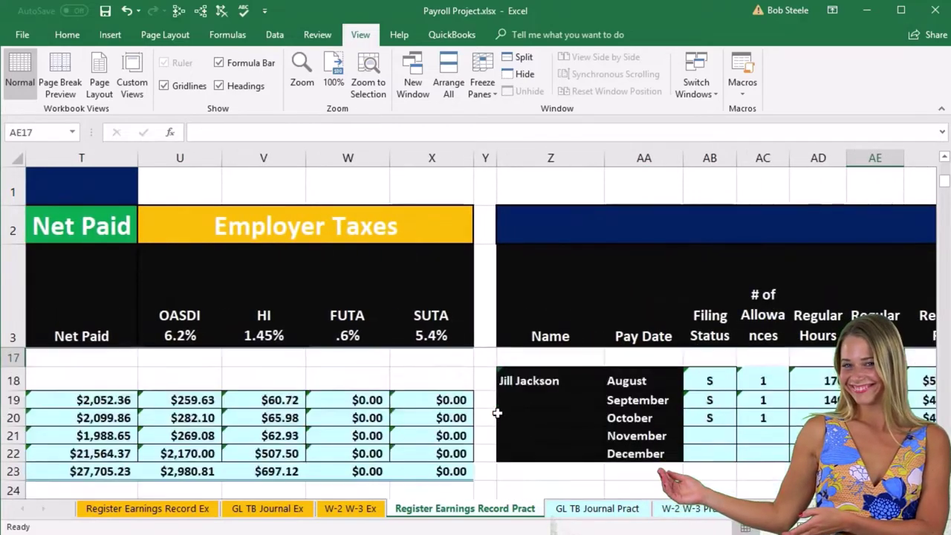
{"action": "key", "text": "Up"}
{"action": "key", "text": "Right"}
{"action": "key", "text": "Right"}
{"action": "key", "text": "Right"}
{"action": "key", "text": "Right"}
{"action": "key", "text": "Right"}
{"action": "key", "text": "Right"}
{"action": "key", "text": "Right"}
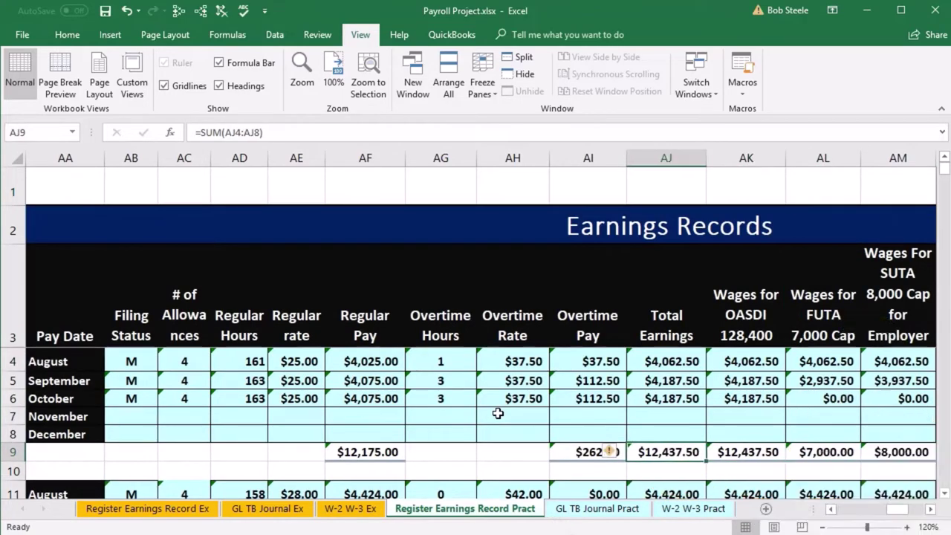
{"action": "key", "text": "Down"}
{"action": "key", "text": "Down"}
{"action": "key", "text": "Down"}
{"action": "key", "text": "Down"}
{"action": "key", "text": "Down"}
{"action": "key", "text": "Down"}
{"action": "key", "text": "Down"}
{"action": "key", "text": "Down"}
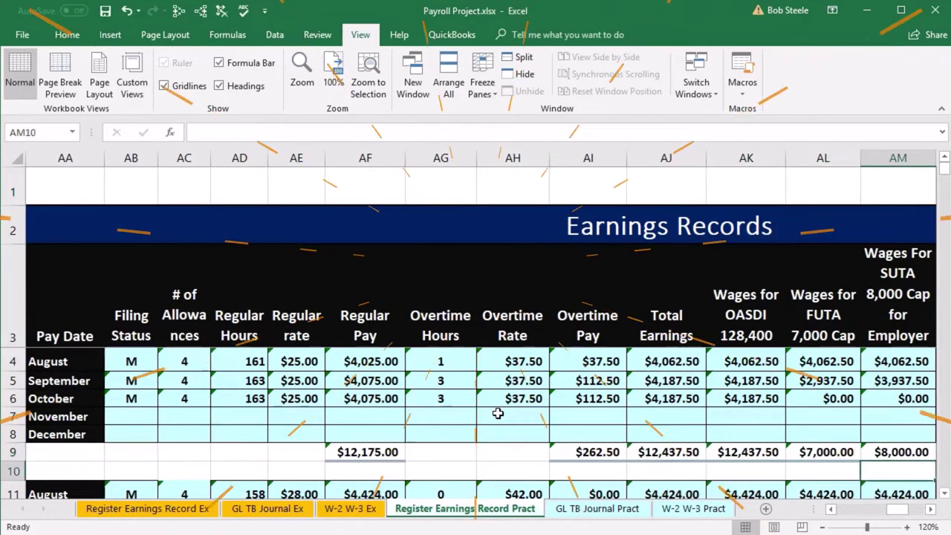
{"action": "key", "text": "Up"}
{"action": "key", "text": "Left"}
{"action": "key", "text": "Left"}
{"action": "key", "text": "Left"}
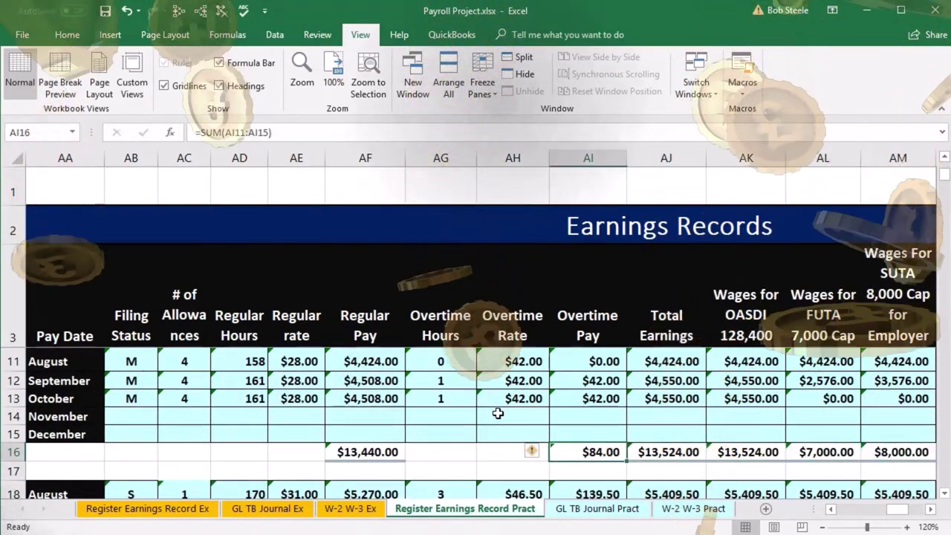
Step: Check the second and third employees' accumulated FUTA and SUTA wage totals in rows 16 and 23
{"action": "key", "text": "Down"}
{"action": "key", "text": "Down"}
{"action": "key", "text": "Down"}
{"action": "key", "text": "Down"}
{"action": "key", "text": "Down"}
{"action": "key", "text": "Down"}
{"action": "key", "text": "Down"}
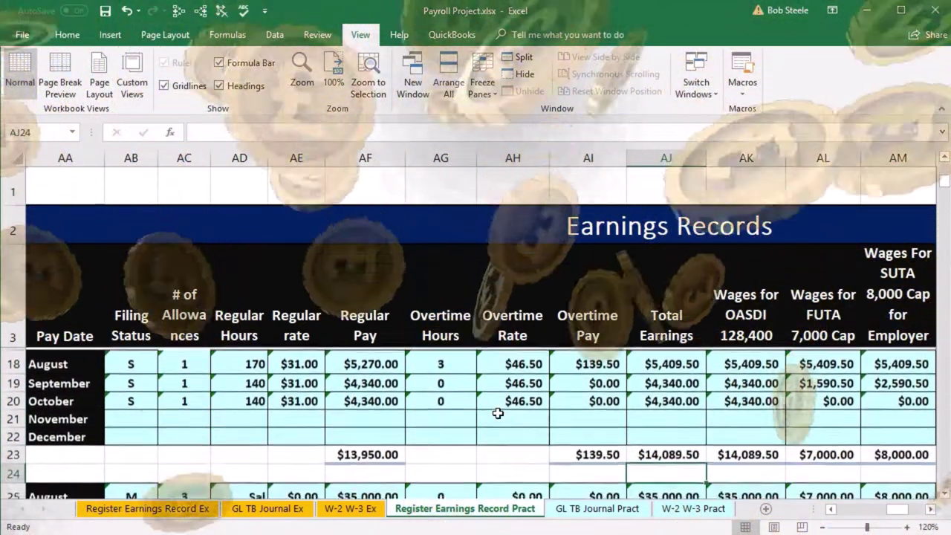
{"action": "key", "text": "Right"}
{"action": "key", "text": "Right"}
{"action": "key", "text": "Right"}
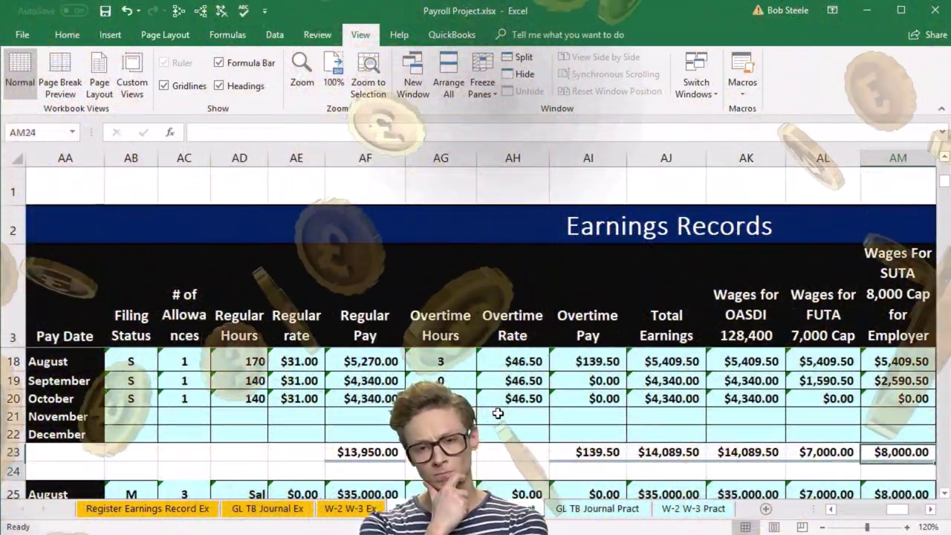
Step: Check the salaried employee's accumulated FUTA and SUTA wage totals in row 30 of the earnings records
{"action": "key", "text": "Down"}
{"action": "key", "text": "Down"}
{"action": "key", "text": "Down"}
{"action": "key", "text": "Down"}
{"action": "key", "text": "Down"}
{"action": "key", "text": "Down"}
{"action": "key", "text": "Down"}
{"action": "key", "text": "Down"}
{"action": "key", "text": "Up"}
{"action": "key", "text": "Left"}
{"action": "key", "text": "Left"}
{"action": "key", "text": "Left"}
{"action": "key", "text": "Left"}
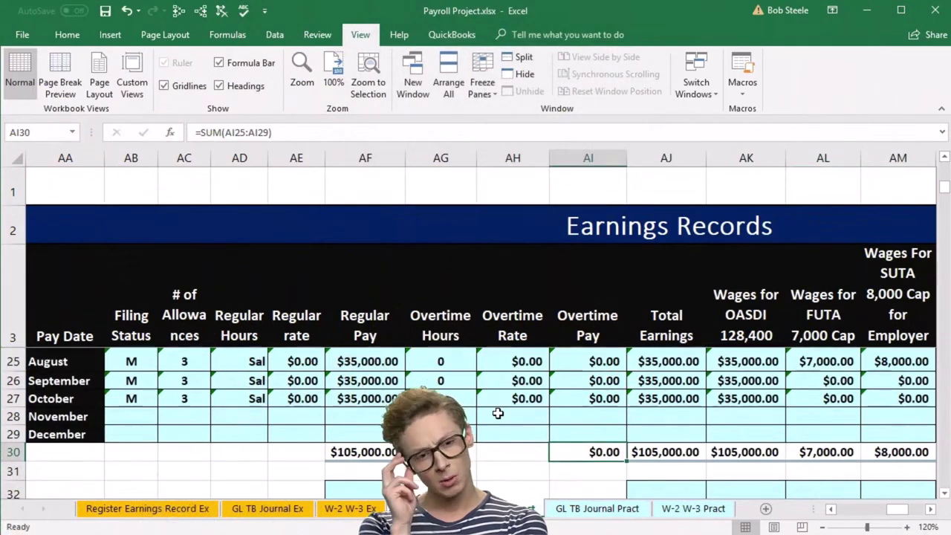
Step: Enter 0 as the November Wages for FUTA of all four employees in L26:L29 of the payroll register
{"action": "key", "text": "Left"}
{"action": "key", "text": "Left"}
{"action": "key", "text": "Left"}
{"action": "key", "text": "Left"}
{"action": "key", "text": "Left"}
{"action": "key", "text": "Left"}
{"action": "key", "text": "Left"}
{"action": "key", "text": "Left"}
{"action": "key", "text": "Left"}
{"action": "key", "text": "Left"}
{"action": "key", "text": "Left"}
{"action": "key", "text": "Left"}
{"action": "key", "text": "Left"}
{"action": "key", "text": "Left"}
{"action": "key", "text": "Left"}
{"action": "key", "text": "Left"}
{"action": "key", "text": "Left"}
{"action": "key", "text": "Left"}
{"action": "key", "text": "Left"}
{"action": "key", "text": "Left"}
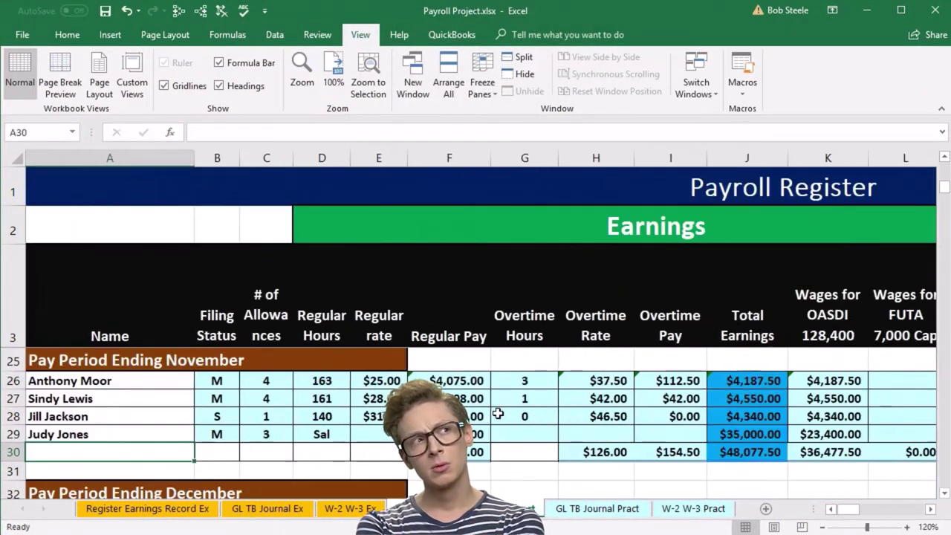
{"action": "left_click", "coordinate": [902, 377]}
{"action": "left_click", "coordinate": [904, 378]}
{"action": "scroll", "coordinate": [904, 378], "scroll_direction": "right", "scroll_amount": 3}
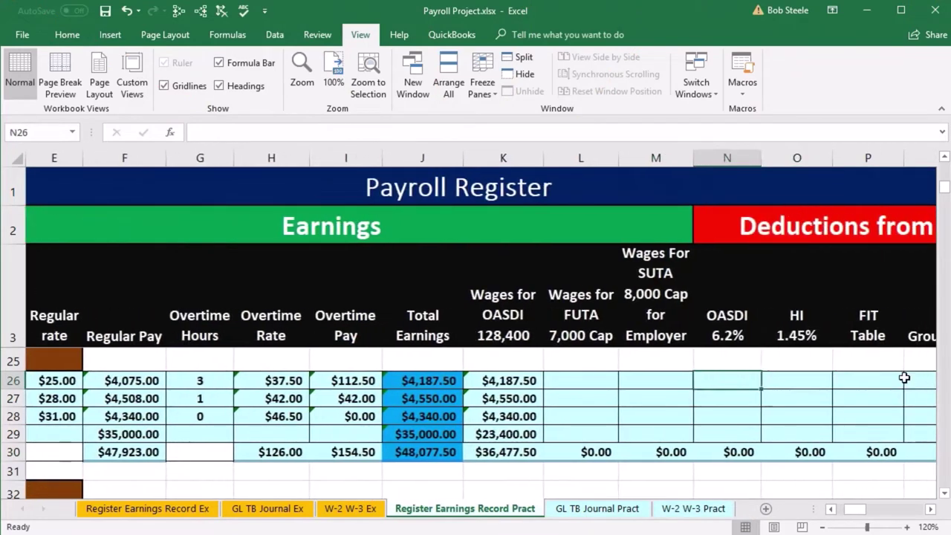
{"action": "type", "text": "$0.00"}
{"action": "key", "text": "Return"}
{"action": "type", "text": "$0.00"}
{"action": "key", "text": "Return"}
{"action": "type", "text": "0"}
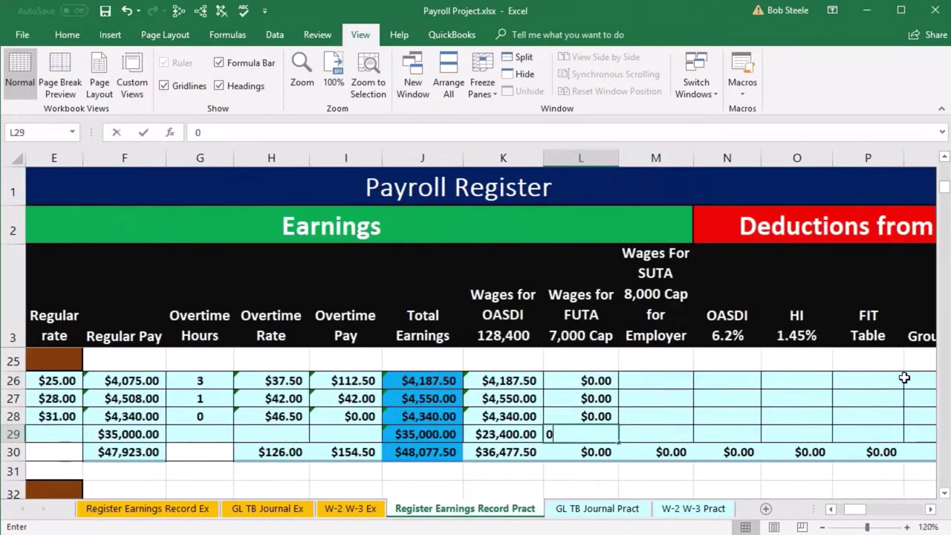
{"action": "type", "text": "0"}
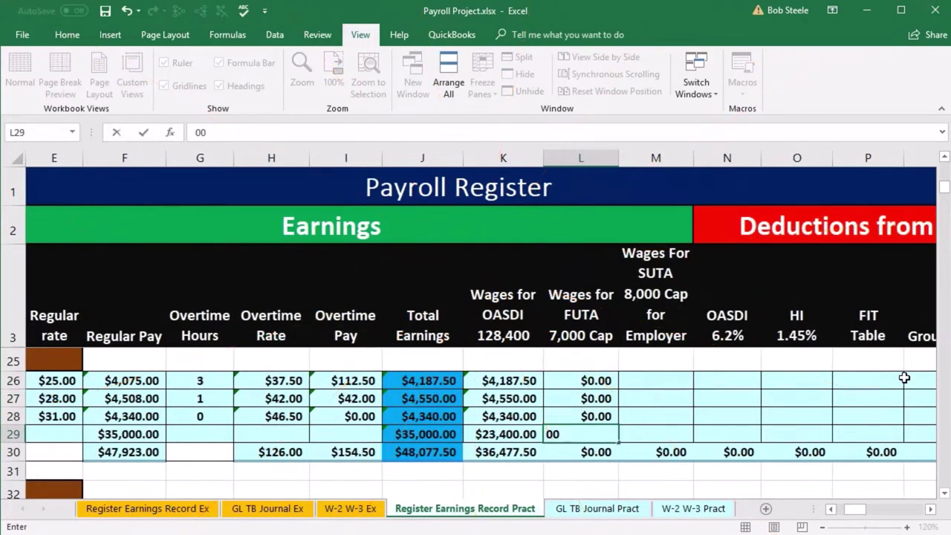
{"action": "key", "text": "Return"}
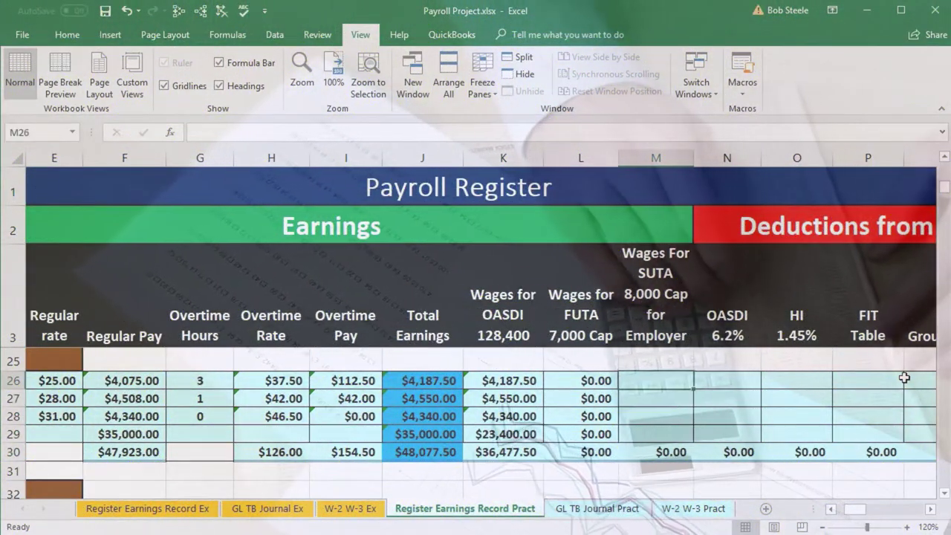
Step: Enter 0 as the November Wages for SUTA of all four employees in M26:M29
{"action": "type", "text": "0"}
{"action": "key", "text": "Return"}
{"action": "type", "text": "00"}
{"action": "key", "text": "Return"}
{"action": "type", "text": "0"}
{"action": "key", "text": "Return"}
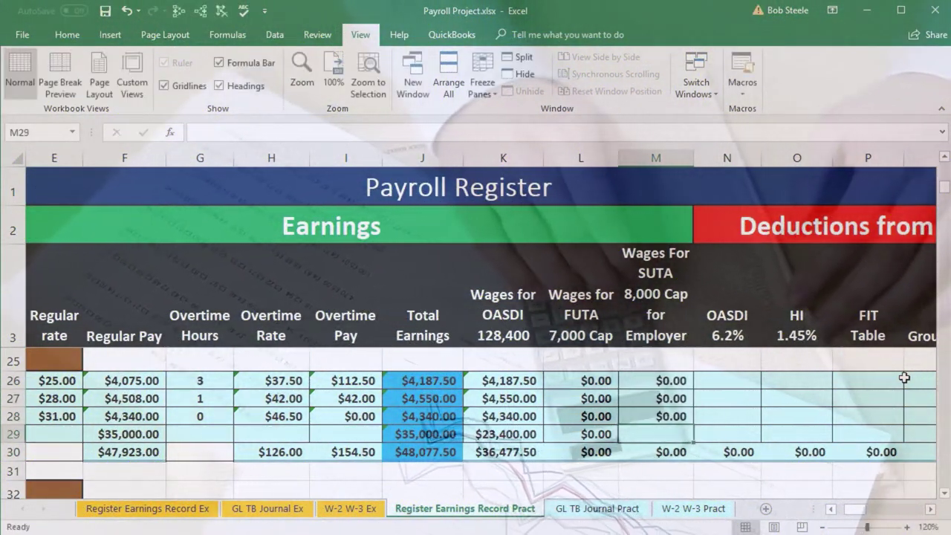
{"action": "type", "text": "0"}
{"action": "key", "text": "Return"}
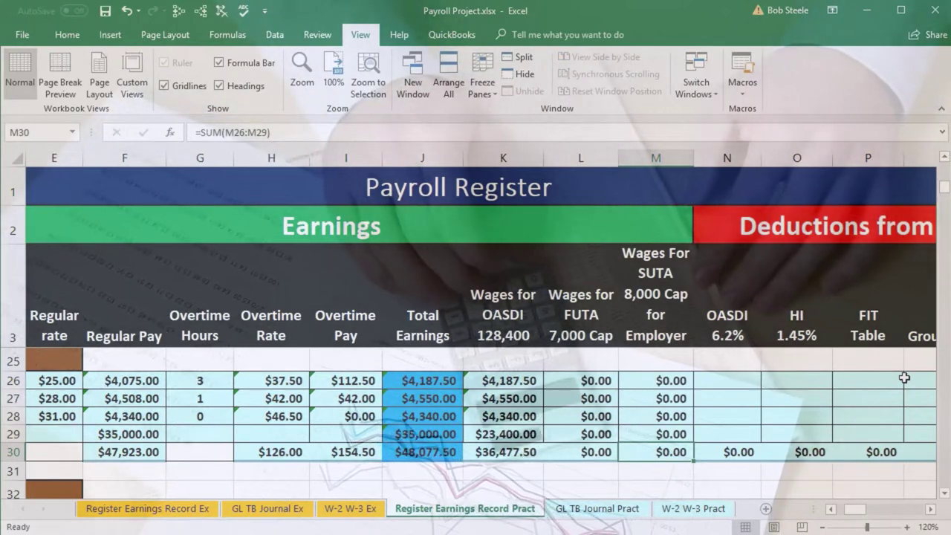
Step: Calculate the first two employees' November OASDI deductions in N26 and N27 as 6.2% of their Wages for OASDI in column K
{"action": "key", "text": "Right"}
{"action": "key", "text": "Up"}
{"action": "key", "text": "Up"}
{"action": "key", "text": "Up"}
{"action": "key", "text": "Up"}
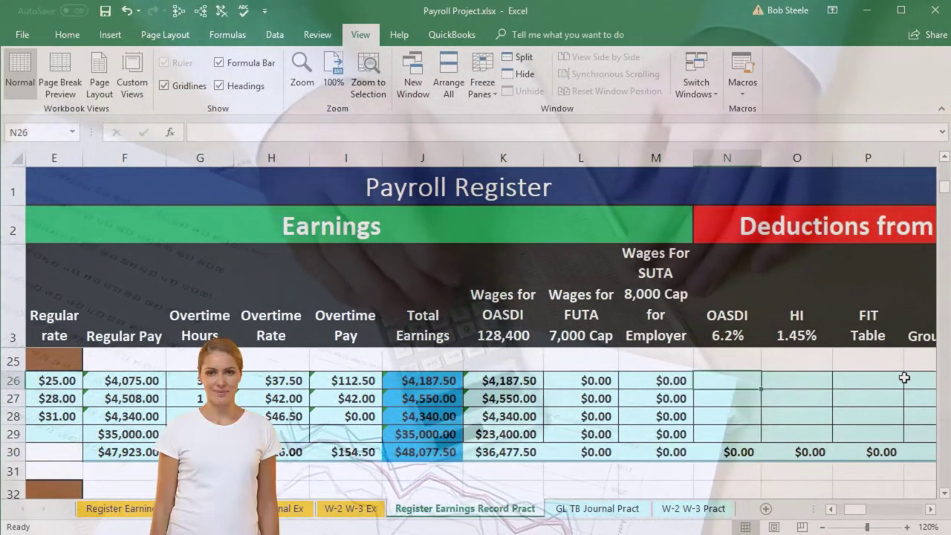
{"action": "key", "text": "Left"}
{"action": "key", "text": "Left"}
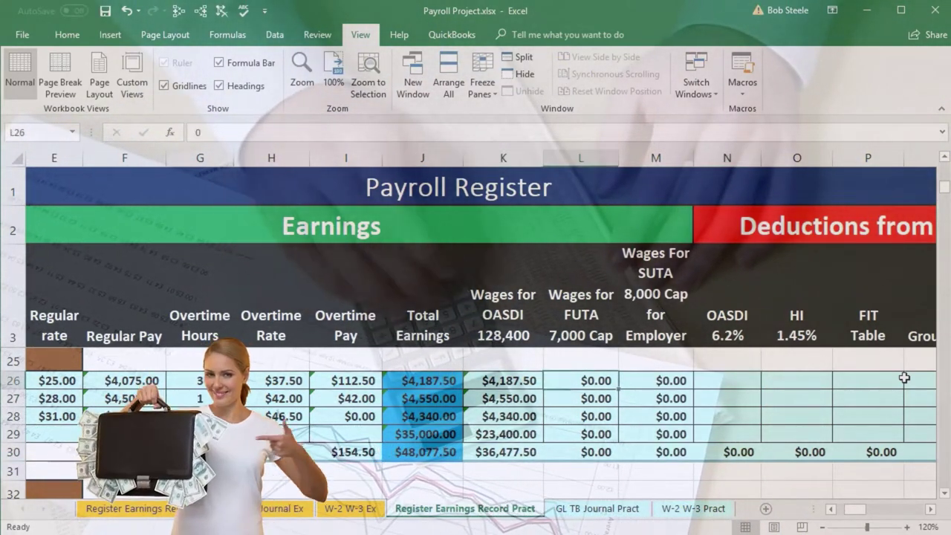
{"action": "key", "text": "Right"}
{"action": "key", "text": "Right"}
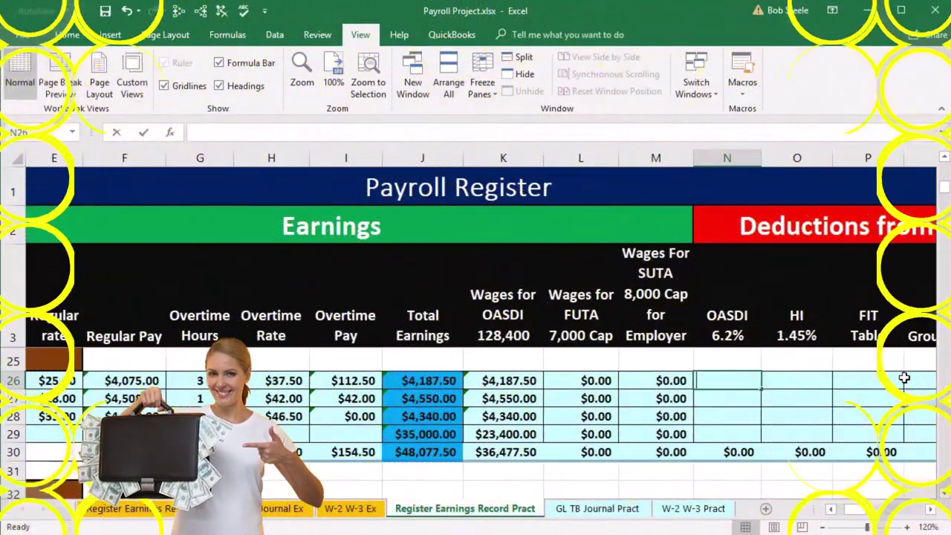
{"action": "type", "text": "="}
{"action": "key", "text": "Left"}
{"action": "key", "text": "Left"}
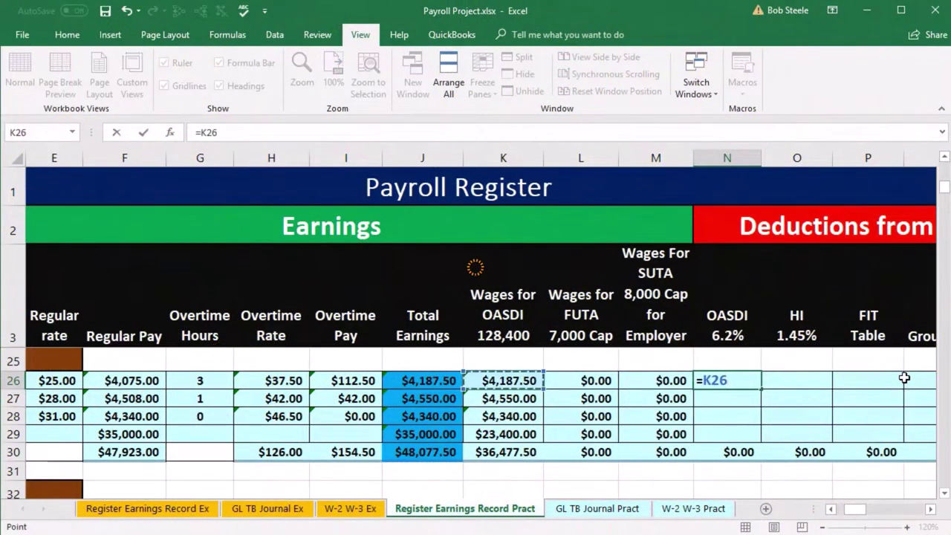
{"action": "type", "text": "*.06"}
{"action": "key", "text": "Return"}
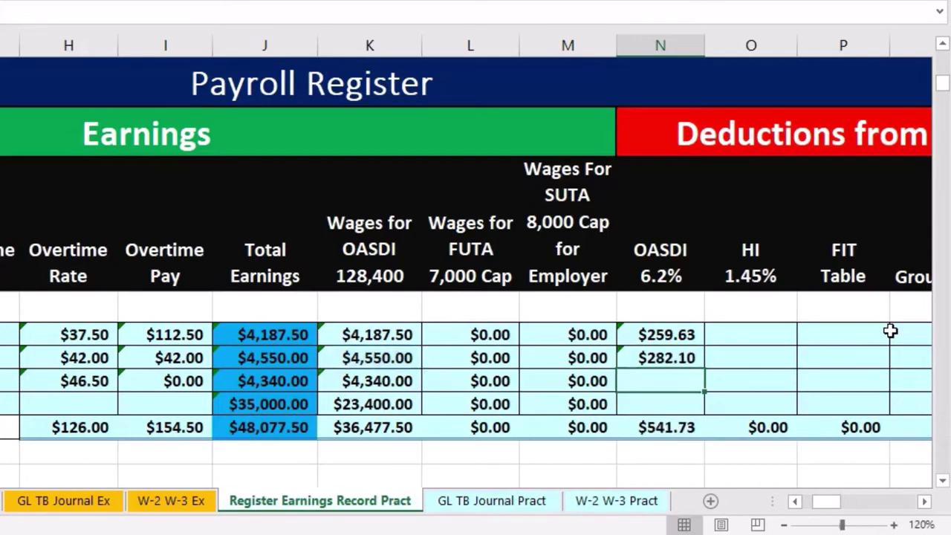
Step: Calculate the OASDI deductions in N28 and N29 as 6.2% of the Wages for OASDI in K28 and K29
{"action": "type", "text": "="}
{"action": "key", "text": "Left"}
{"action": "key", "text": "Left"}
{"action": "key", "text": "Left"}
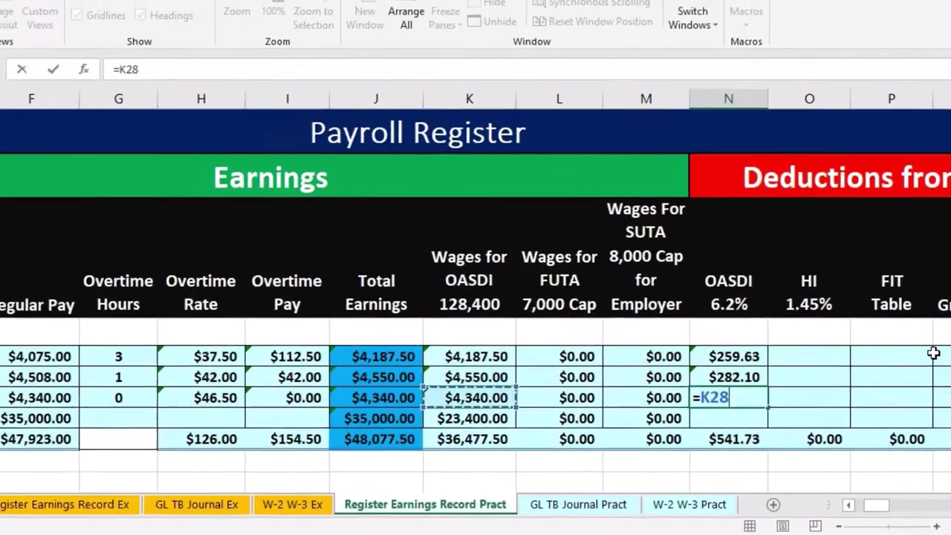
{"action": "type", "text": "*.06"}
{"action": "key", "text": "Return"}
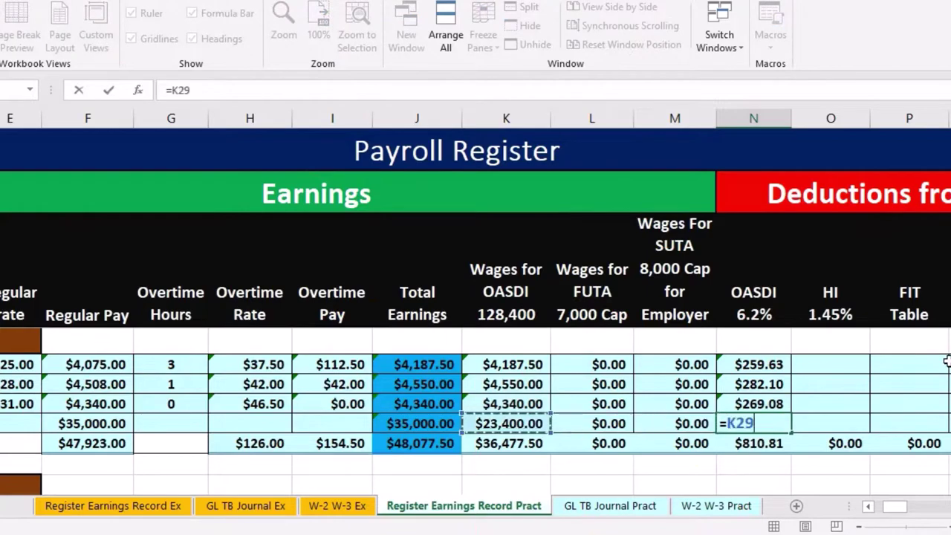
{"action": "type", "text": "06"}
{"action": "key", "text": "Return"}
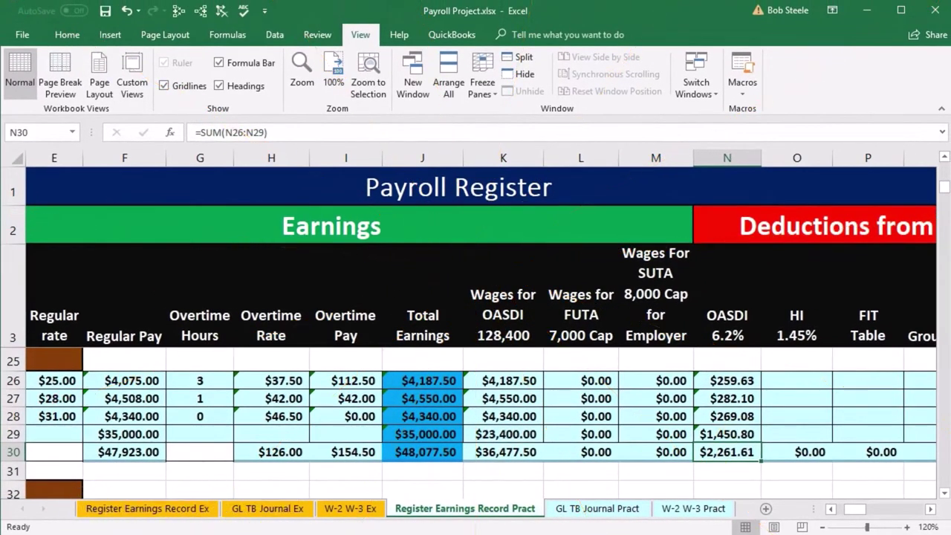
Step: Calculate the first employee's November HI deduction from total earnings with =J26*.0145 in O26
{"action": "left_click", "coordinate": [804, 379]}
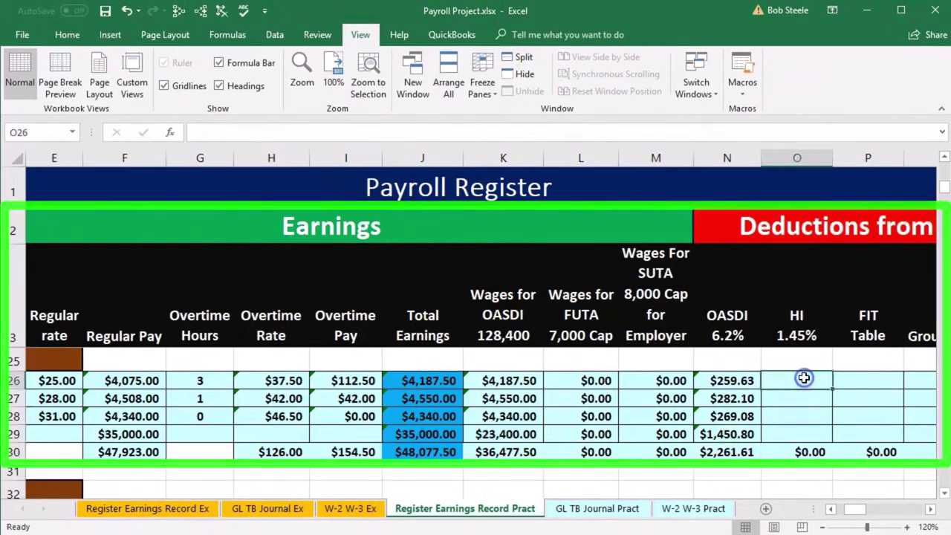
{"action": "type", "text": "="}
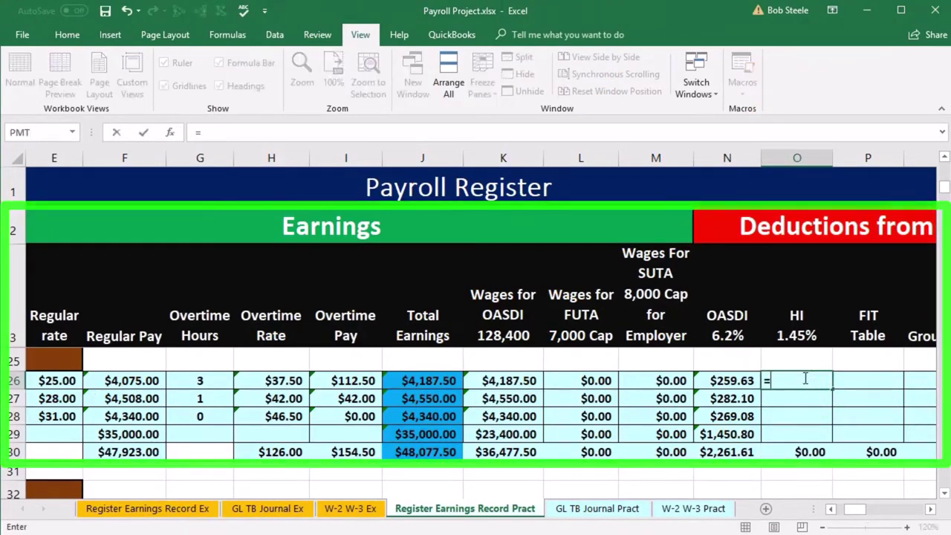
{"action": "key", "text": "Left"}
{"action": "key", "text": "Left"}
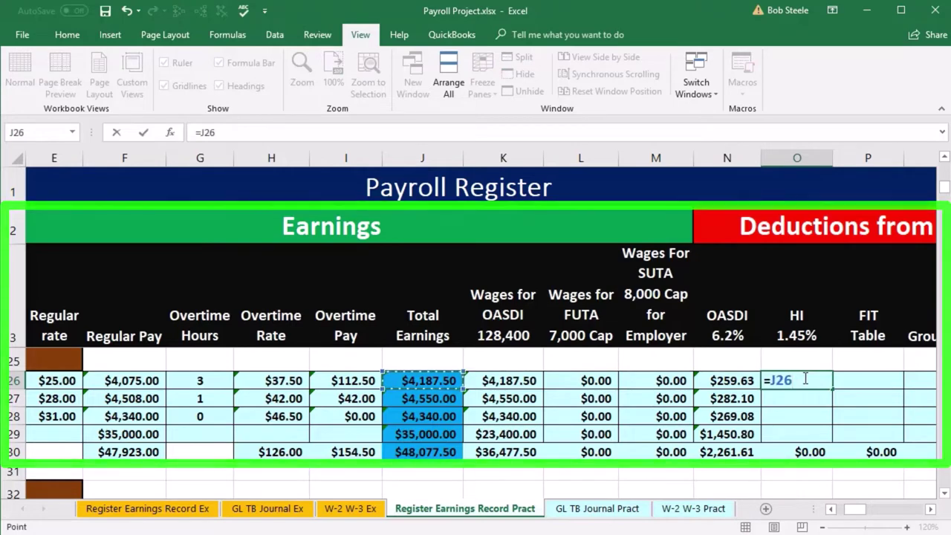
{"action": "type", "text": "*.0145"}
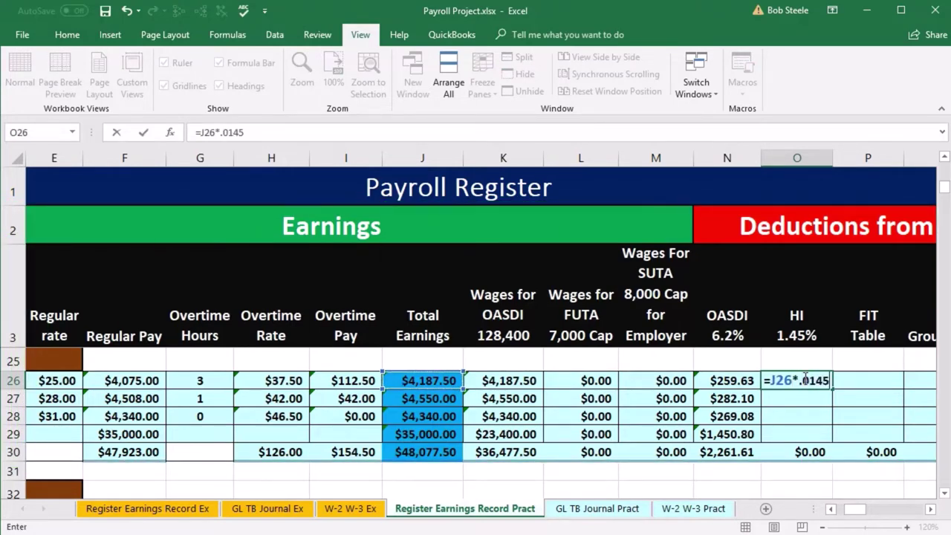
{"action": "key", "text": "Return"}
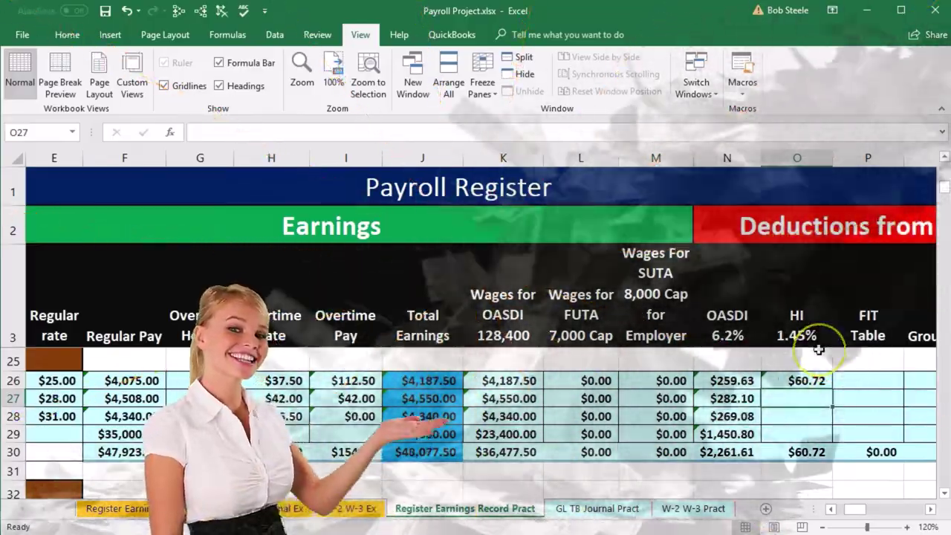
Step: Calculate the second employee's November HI deduction with =J27*.0145 in O27
{"action": "type", "text": "="}
{"action": "key", "text": "Left"}
{"action": "key", "text": "Left"}
{"action": "key", "text": "Left"}
{"action": "key", "text": "Left"}
{"action": "key", "text": "Left"}
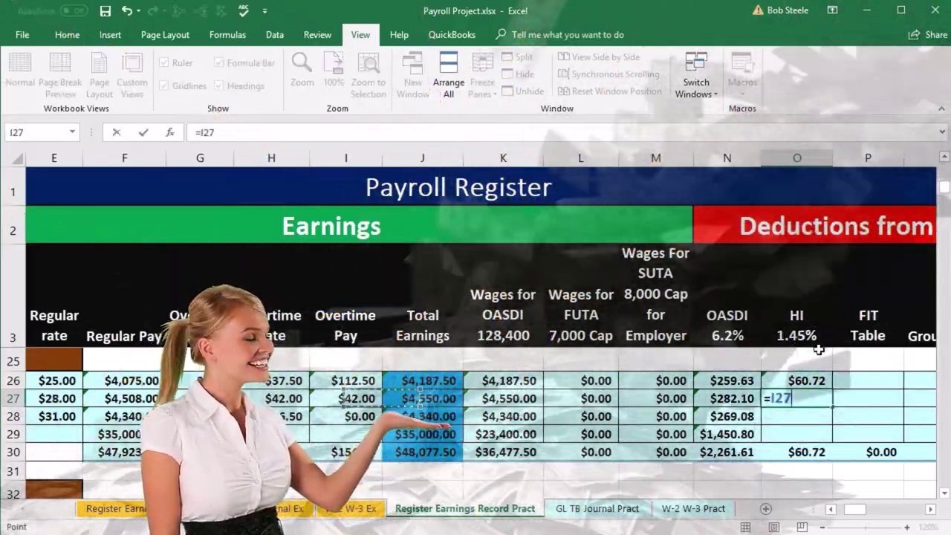
{"action": "type", "text": "*.0145"}
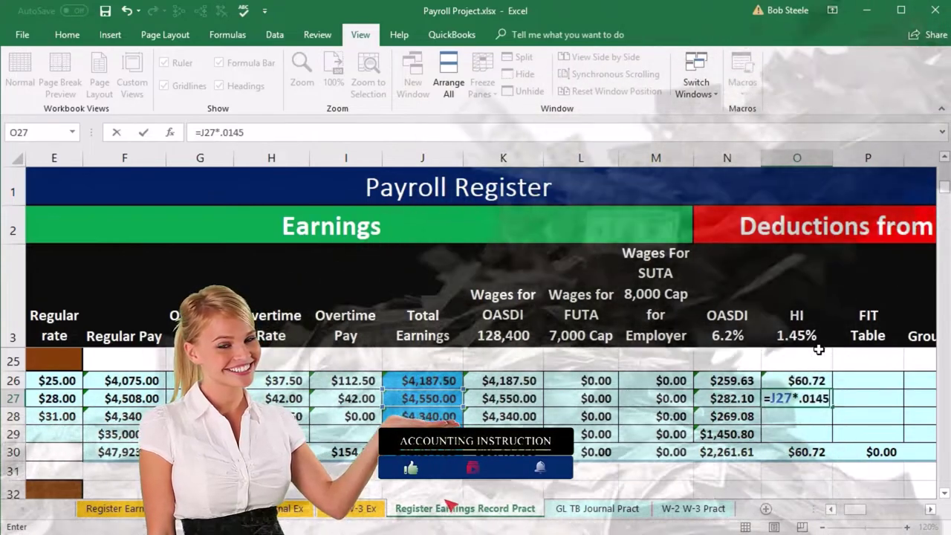
{"action": "key", "text": "Return"}
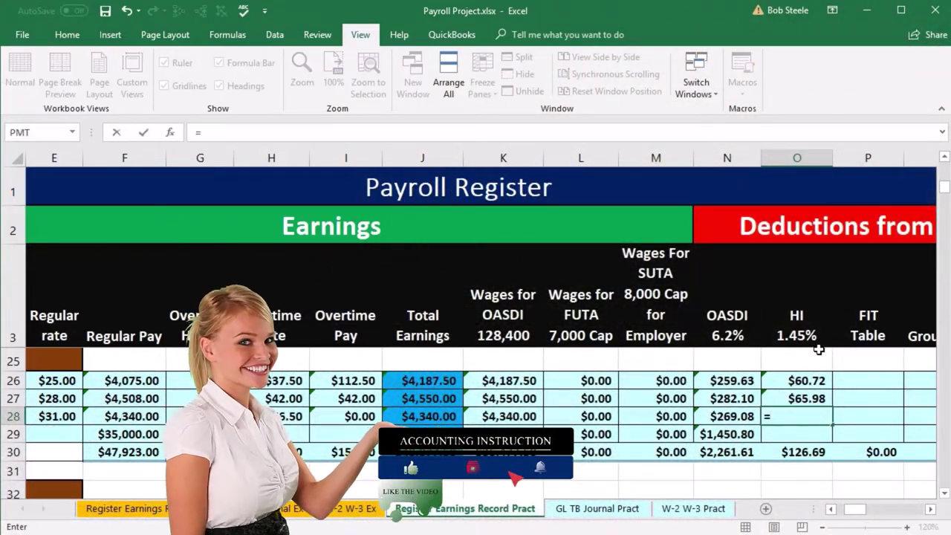
Step: Calculate the third employee's November HI deduction in O28 as total earnings in J28 times .0145
{"action": "type", "text": "="}
{"action": "key", "text": "Left"}
{"action": "key", "text": "Left"}
{"action": "key", "text": "Left"}
{"action": "key", "text": "Left"}
{"action": "key", "text": "Left"}
{"action": "type", "text": "*"}
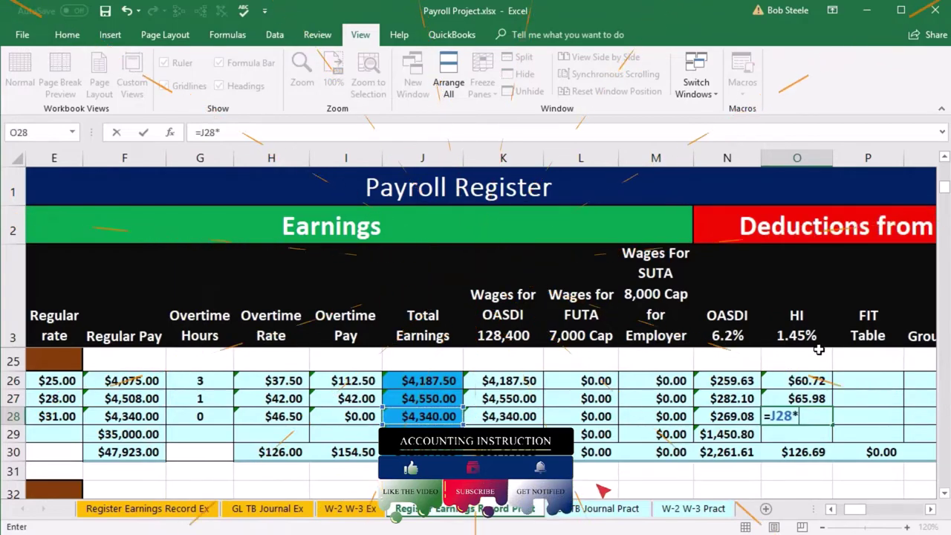
{"action": "key", "text": "Return"}
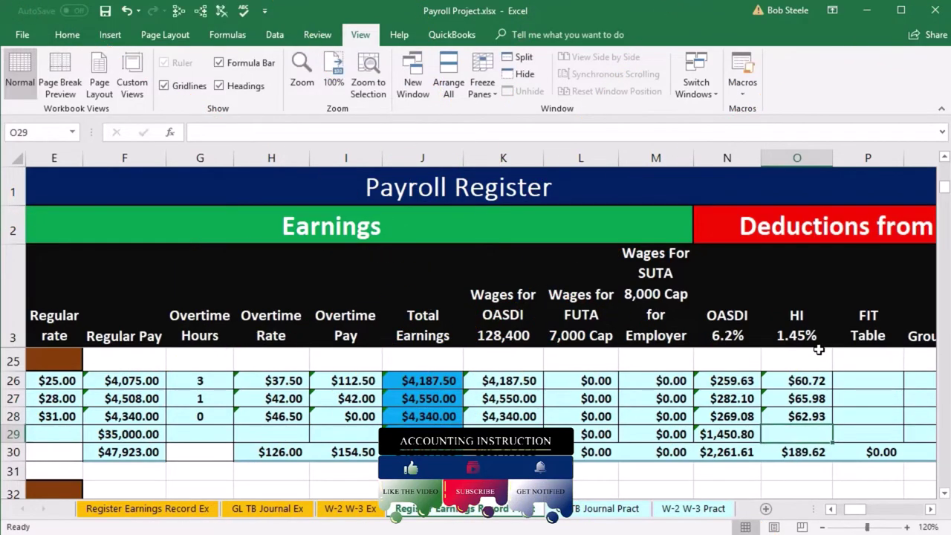
Step: Calculate the fourth employee's November HI deduction with =J29*.0145 in O29
{"action": "type", "text": "="}
{"action": "key", "text": "Left"}
{"action": "key", "text": "Left"}
{"action": "key", "text": "Left"}
{"action": "key", "text": "Left"}
{"action": "key", "text": "Left"}
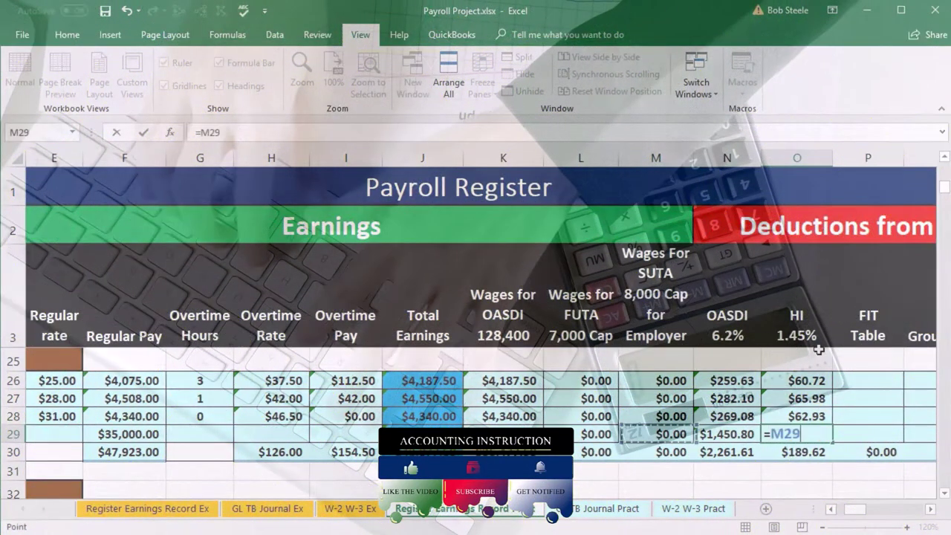
{"action": "type", "text": "*.0145"}
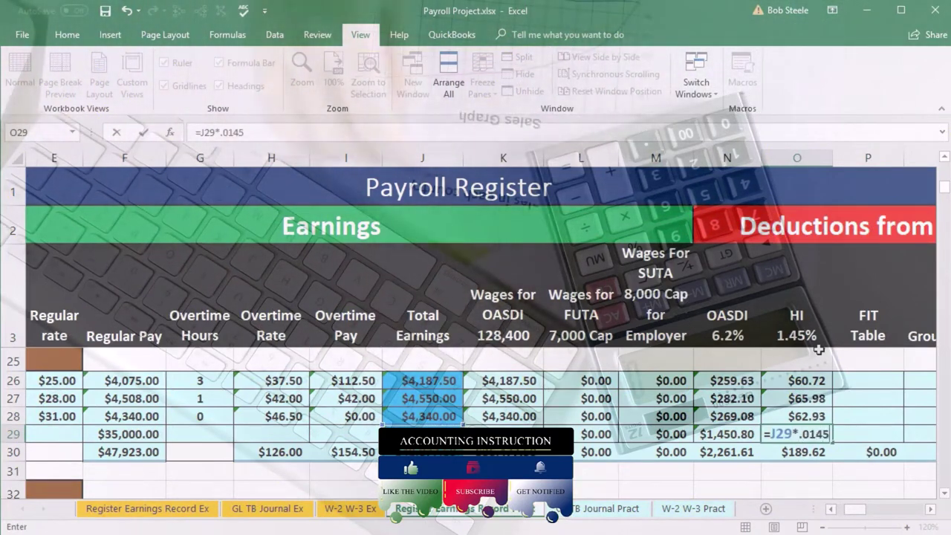
{"action": "key", "text": "Return"}
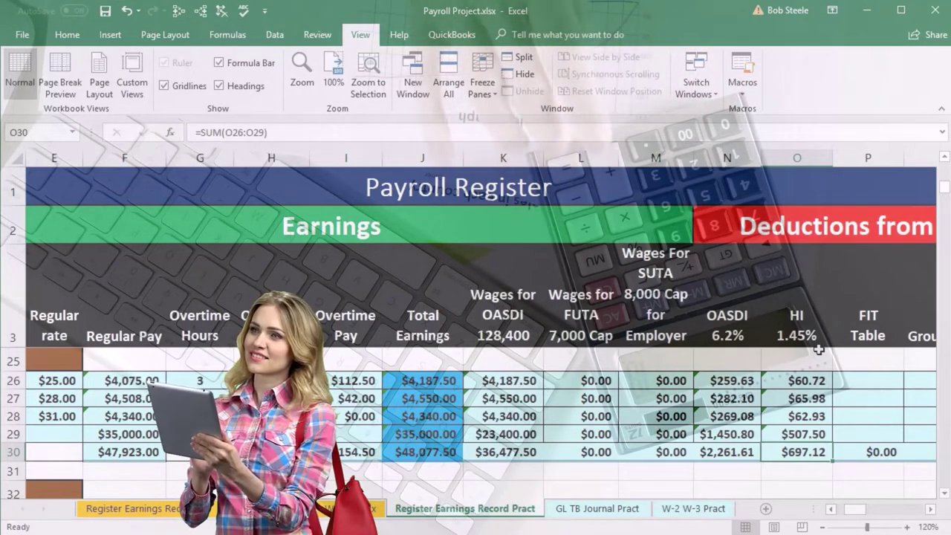
Step: Link the first employee's November FIT amount in P26 to the previous pay period's amount in P19
{"action": "key", "text": "Up"}
{"action": "key", "text": "Up"}
{"action": "key", "text": "Up"}
{"action": "key", "text": "Up"}
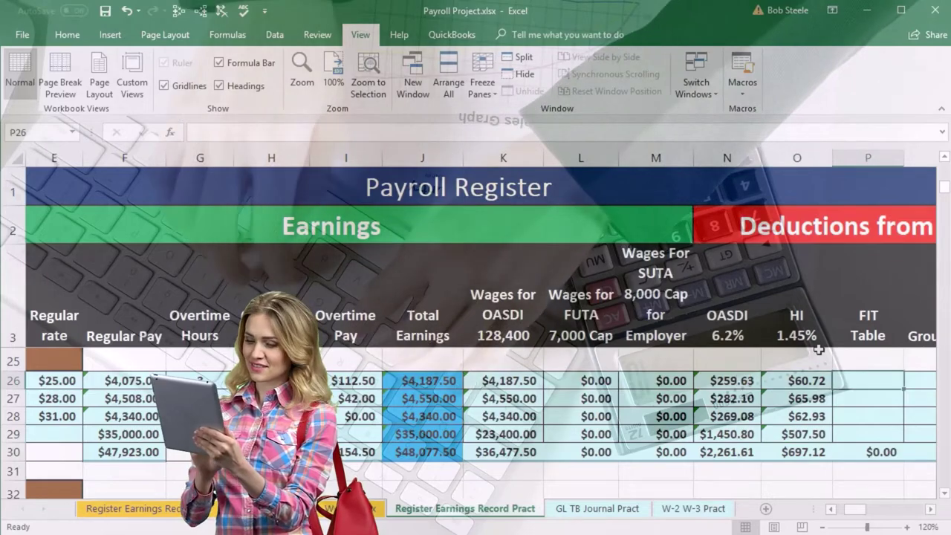
{"action": "key", "text": "Right"}
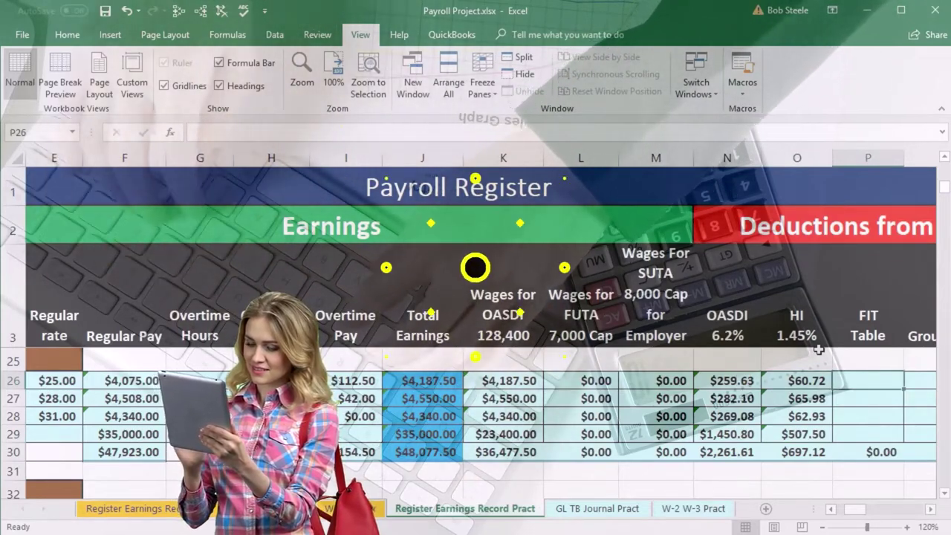
{"action": "type", "text": "="}
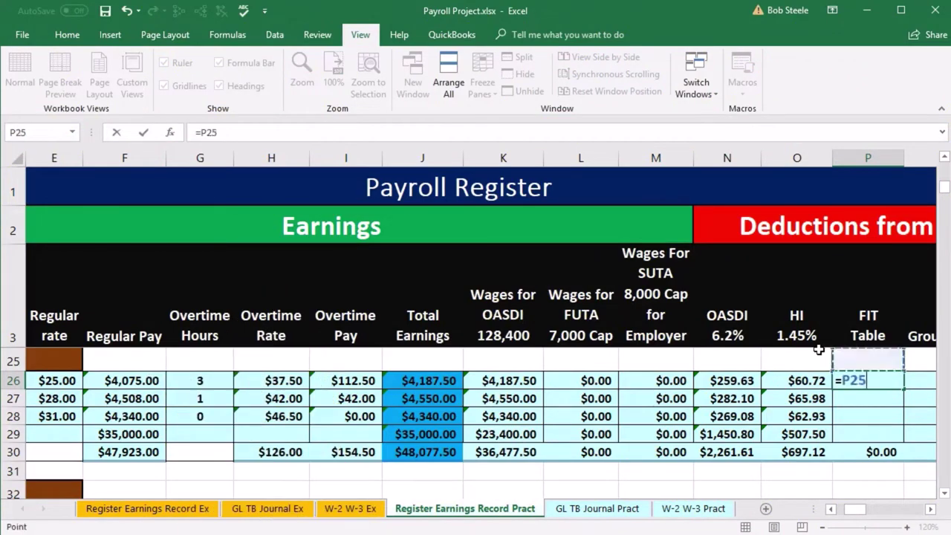
{"action": "key", "text": "Up"}
{"action": "key", "text": "Up"}
{"action": "key", "text": "Up"}
{"action": "key", "text": "Up"}
{"action": "key", "text": "Up"}
{"action": "key", "text": "Up"}
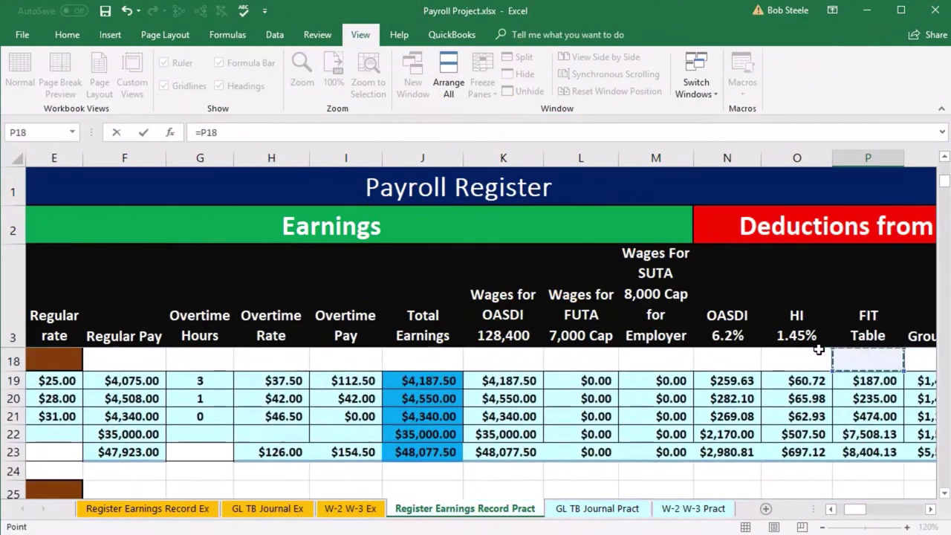
{"action": "key", "text": "Down"}
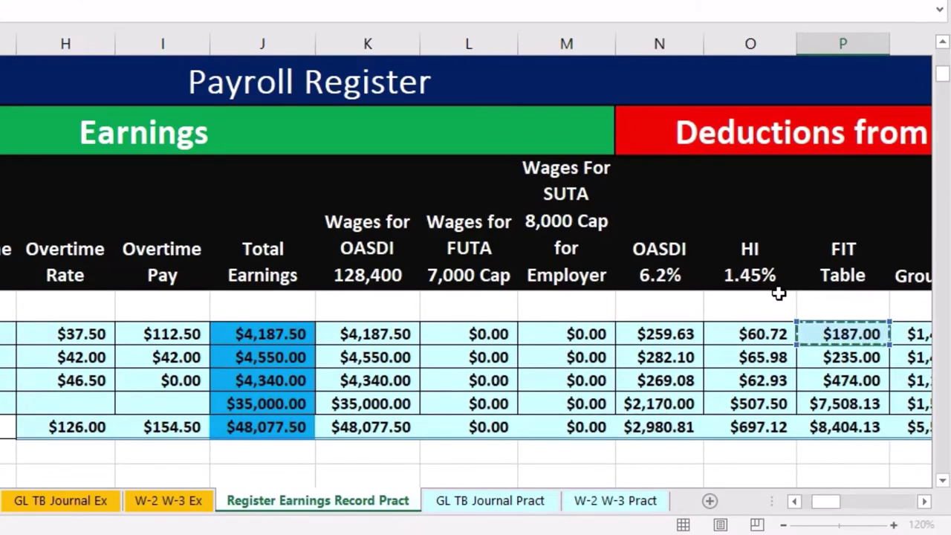
{"action": "key", "text": "Escape"}
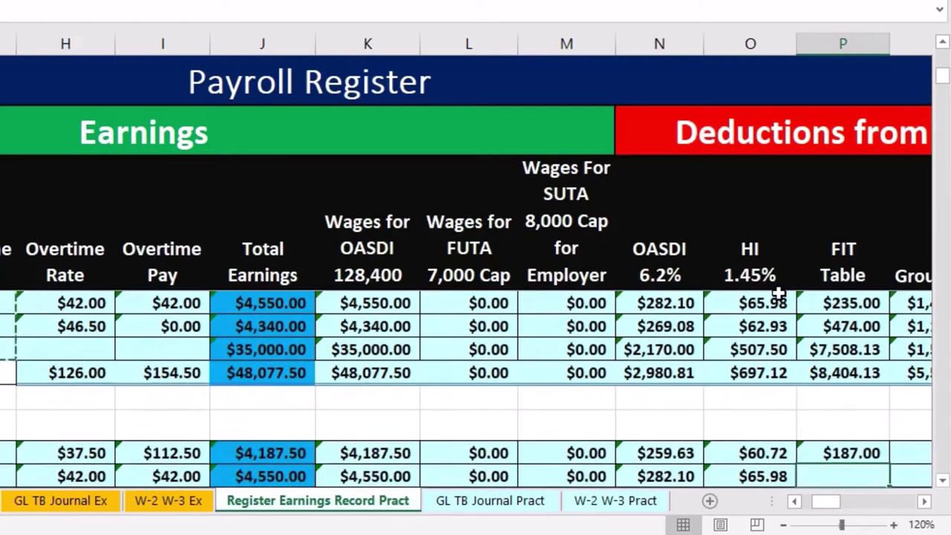
Step: Link the second employee's November FIT amount in P27 to the previous pay period with =P20
{"action": "key", "text": "Up"}
{"action": "key", "text": "Up"}
{"action": "key", "text": "Up"}
{"action": "key", "text": "Up"}
{"action": "key", "text": "Up"}
{"action": "key", "text": "Up"}
{"action": "key", "text": "Up"}
{"action": "key", "text": "Up"}
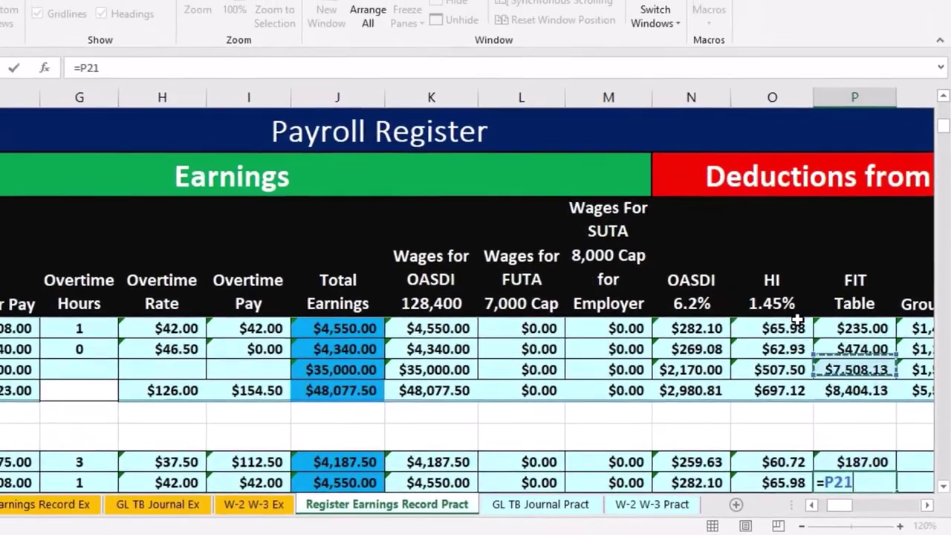
{"action": "scroll", "coordinate": [803, 329], "scroll_direction": "up", "scroll_amount": 1}
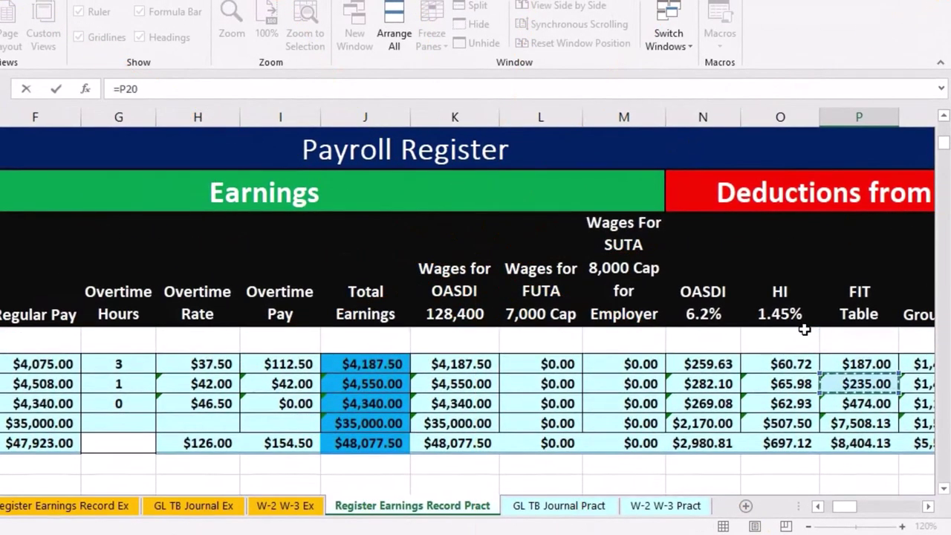
{"action": "key", "text": "Escape"}
Step: Link the FIT amounts in P28 and P29 to the previous pay period's amounts in P21 and P22
{"action": "type", "text": "="}
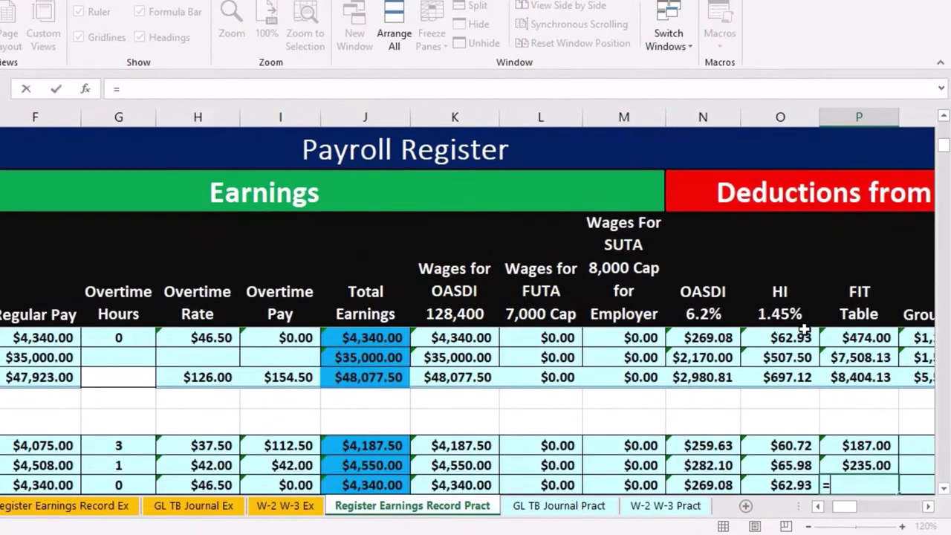
{"action": "key", "text": "Up"}
{"action": "key", "text": "Up"}
{"action": "key", "text": "Up"}
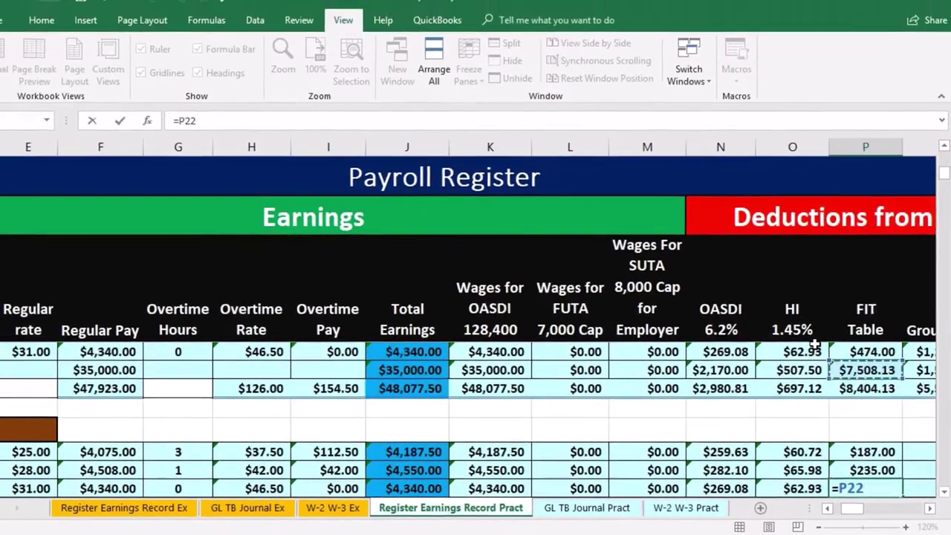
{"action": "key", "text": "Return"}
{"action": "type", "text": "="}
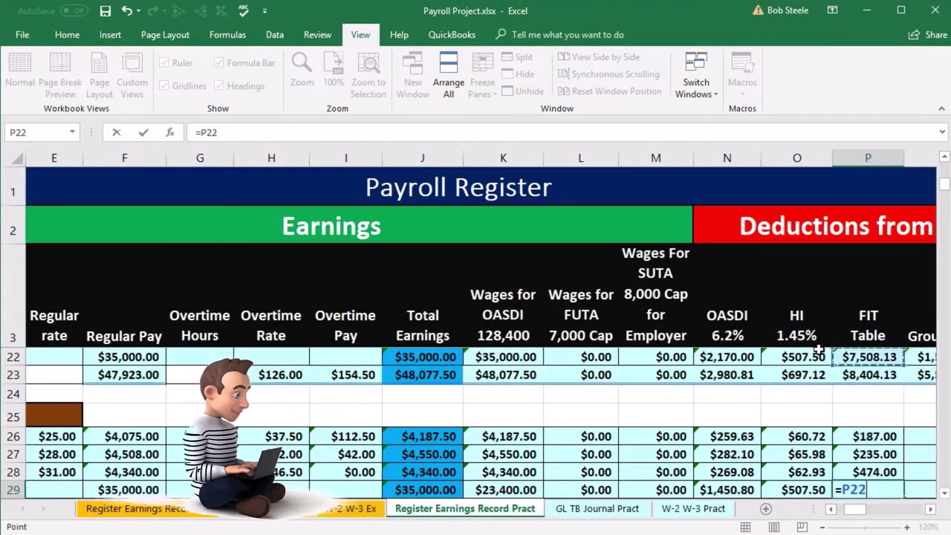
{"action": "key", "text": "Return"}
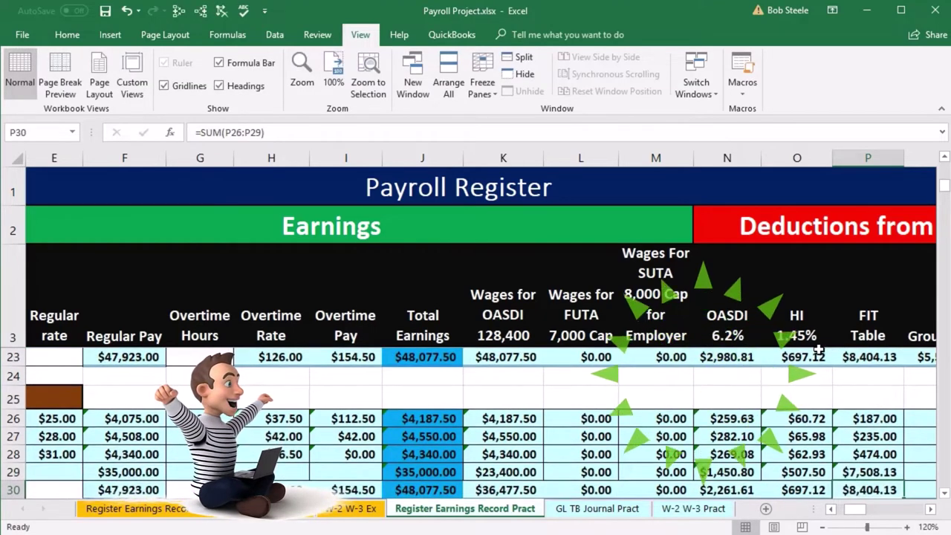
Step: Link the first employee's November Group Ins. deduction in Q26 to the previous pay period's amount in column Q
{"action": "scroll", "coordinate": [818, 349], "scroll_direction": "down", "scroll_amount": 1}
{"action": "key", "text": "Right"}
{"action": "key", "text": "Right"}
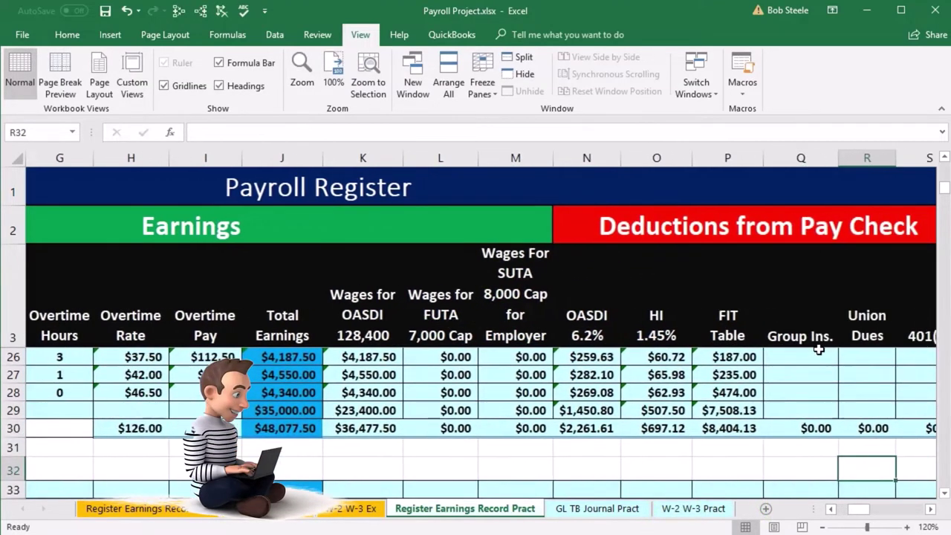
{"action": "key", "text": "Right"}
{"action": "key", "text": "Up"}
{"action": "key", "text": "Up"}
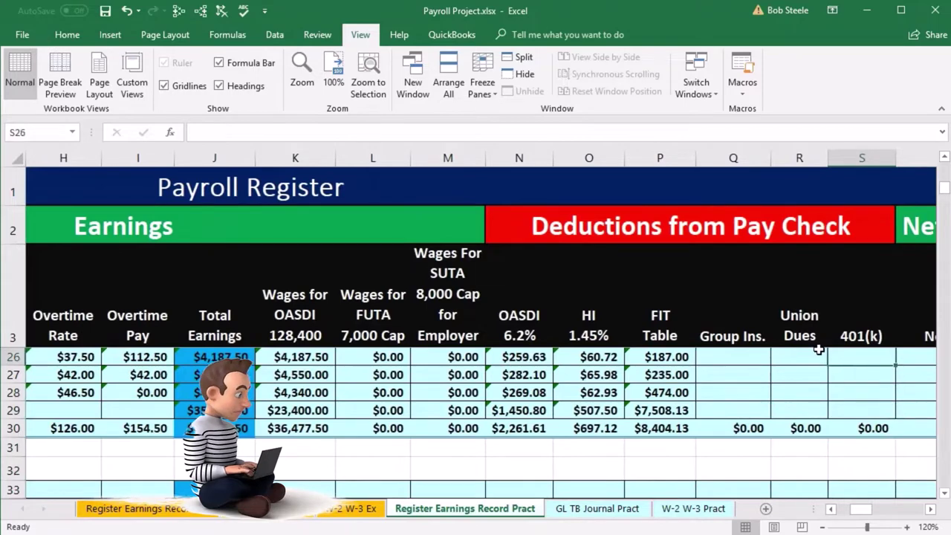
{"action": "key", "text": "Right"}
{"action": "type", "text": "="}
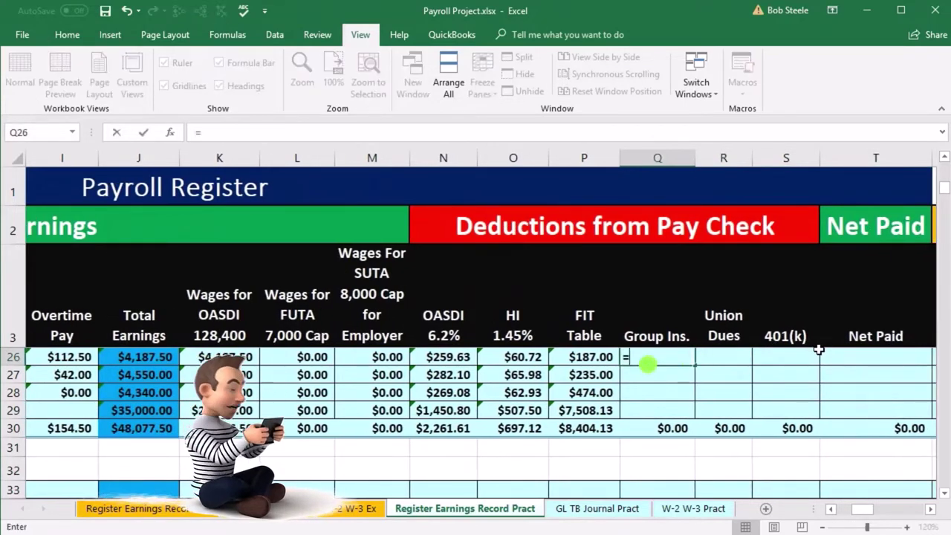
{"action": "key", "text": "Up"}
{"action": "key", "text": "Up"}
{"action": "key", "text": "Up"}
{"action": "key", "text": "Up"}
{"action": "key", "text": "Up"}
{"action": "key", "text": "Up"}
{"action": "key", "text": "Up"}
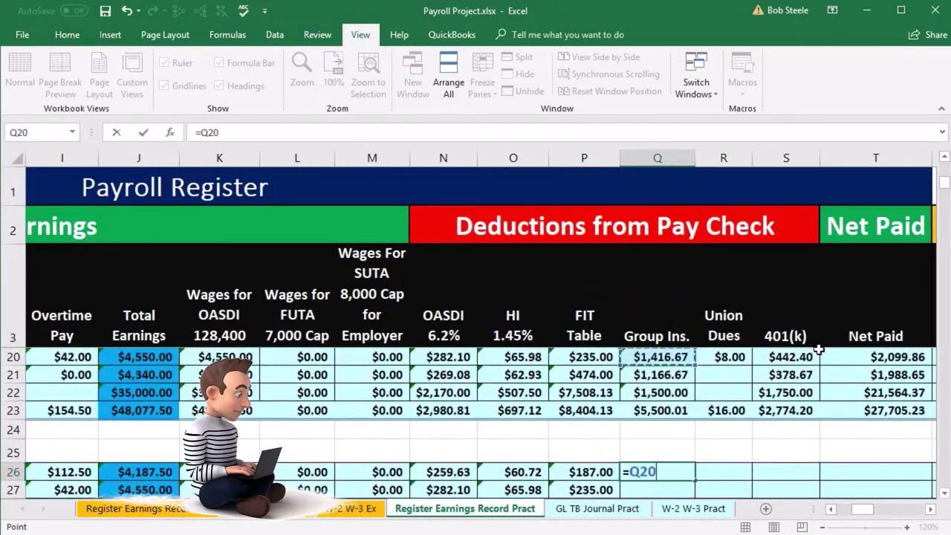
{"action": "key", "text": "Return"}
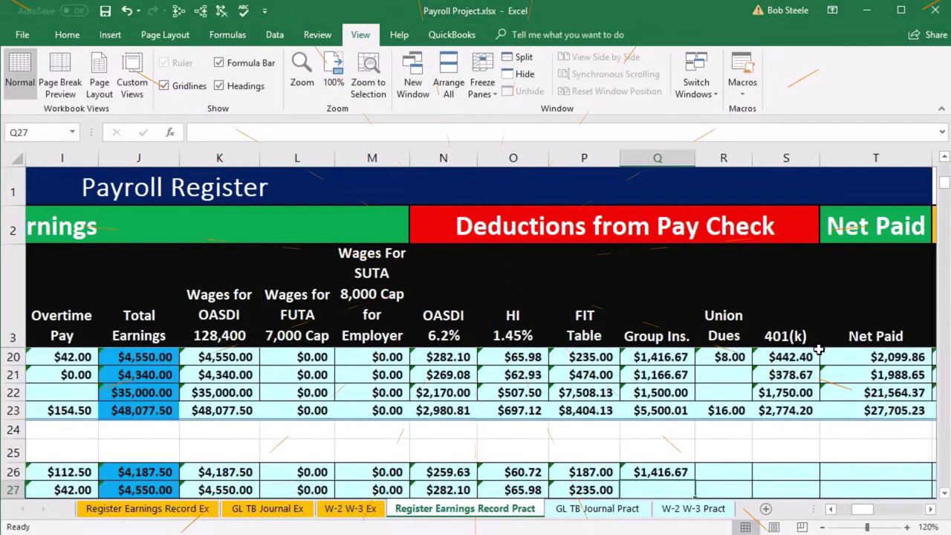
Step: Link the second employee's November Group Ins. deduction in Q27 to Q20
{"action": "type", "text": "="}
{"action": "key", "text": "Up"}
{"action": "key", "text": "Up"}
{"action": "key", "text": "Up"}
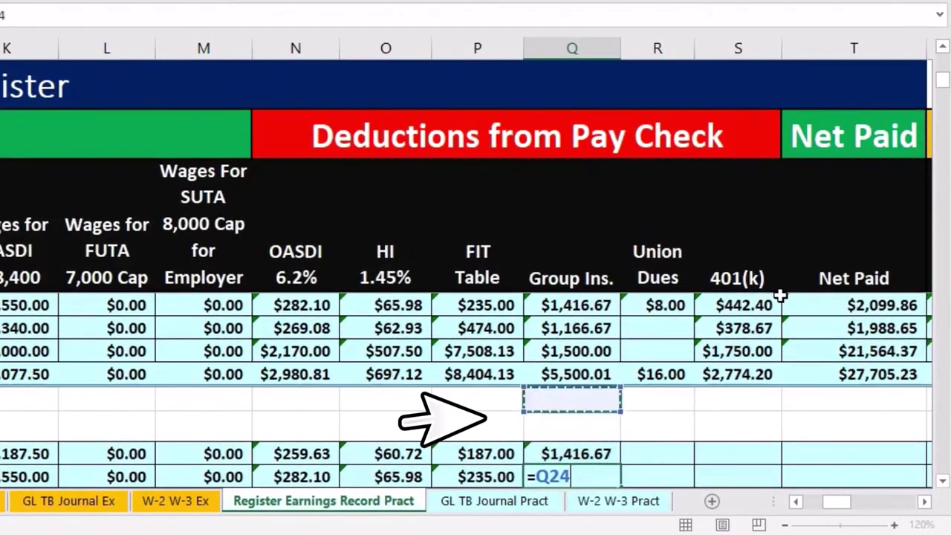
{"action": "key", "text": "Up"}
{"action": "key", "text": "Up"}
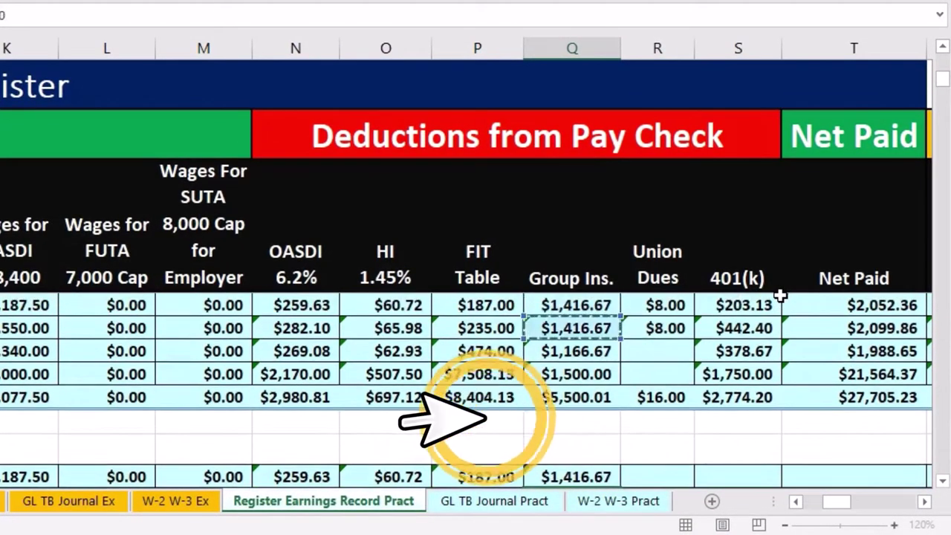
{"action": "key", "text": "Return"}
Step: Link the Group Ins. deductions in Q28 and Q29 to the previous pay period with =Q21 and =Q22
{"action": "key", "text": "Up"}
{"action": "key", "text": "Up"}
{"action": "key", "text": "Up"}
{"action": "key", "text": "Up"}
{"action": "key", "text": "Up"}
{"action": "key", "text": "Up"}
{"action": "key", "text": "Up"}
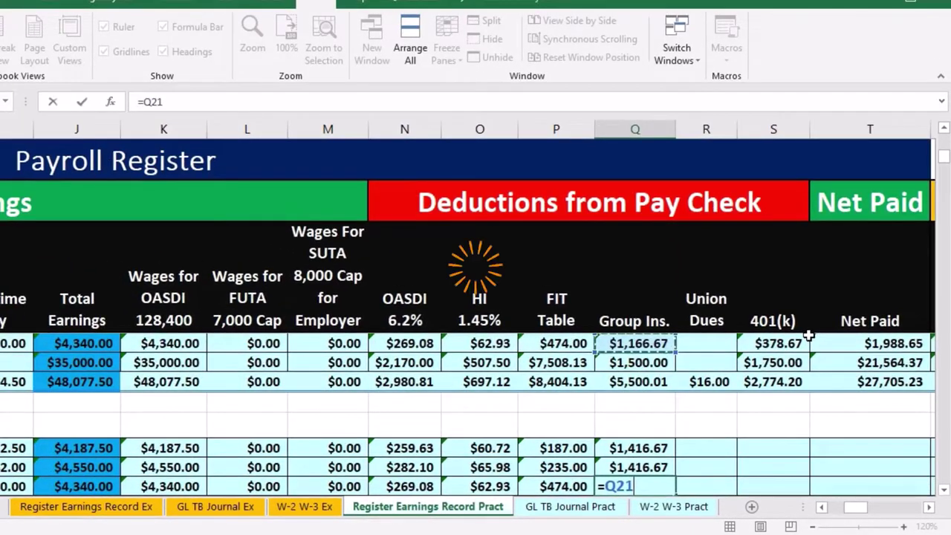
{"action": "key", "text": "Return"}
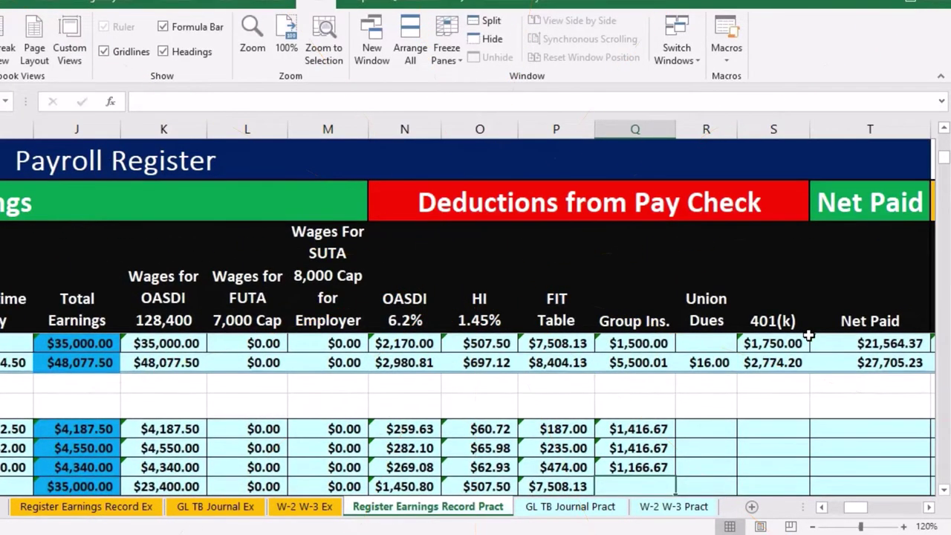
{"action": "type", "text": "="}
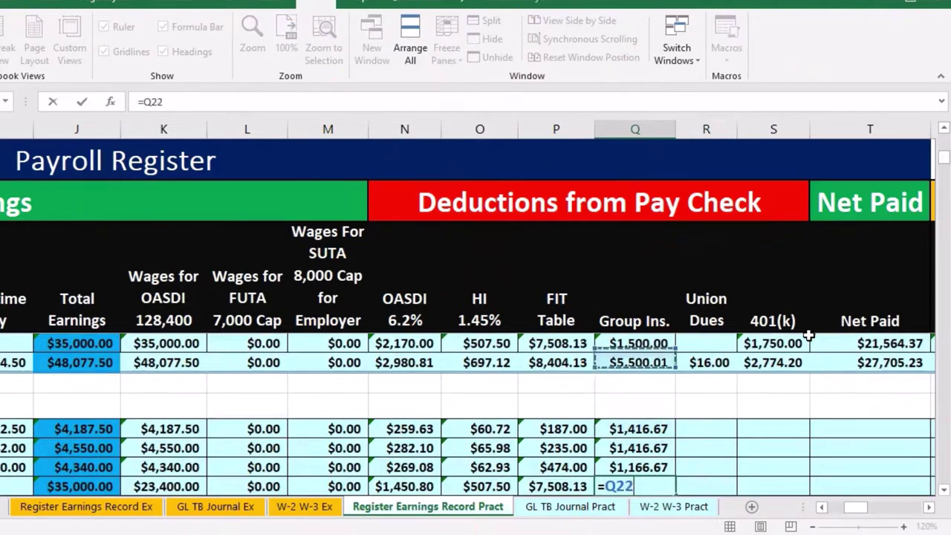
{"action": "key", "text": "Return"}
Step: Link the first employee's November Union Dues in R26 to the previous pay period with =R19
{"action": "key", "text": "Up"}
{"action": "key", "text": "Up"}
{"action": "key", "text": "Up"}
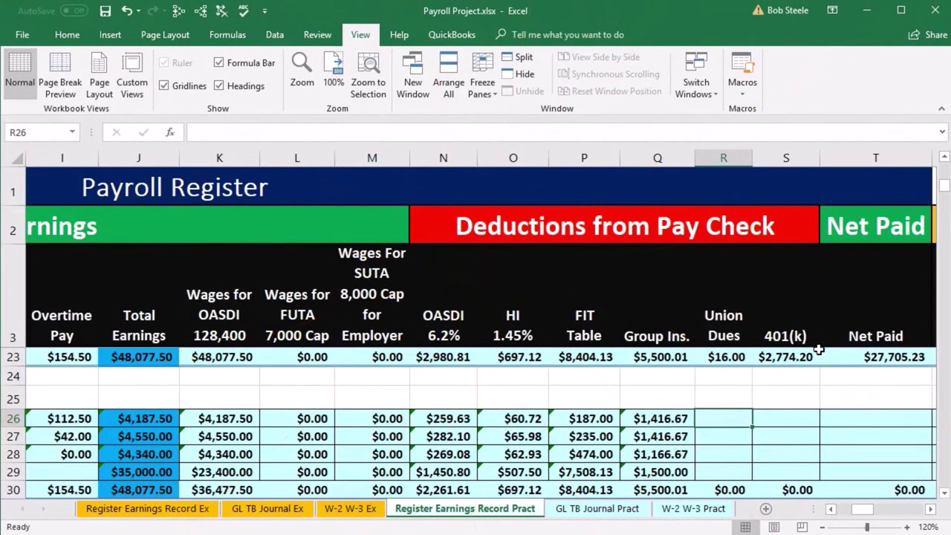
{"action": "type", "text": "="}
{"action": "key", "text": "Up"}
{"action": "key", "text": "Up"}
{"action": "key", "text": "Up"}
{"action": "key", "text": "Up"}
{"action": "key", "text": "Up"}
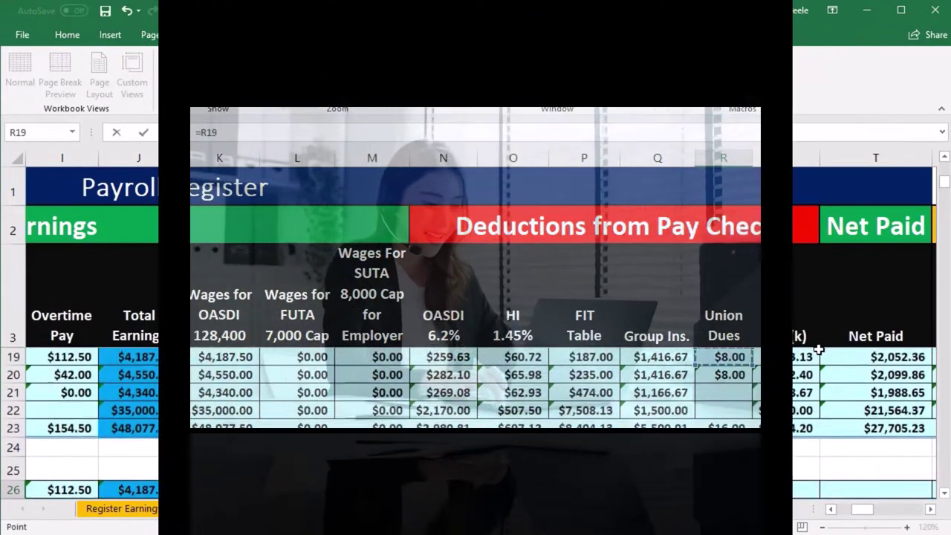
{"action": "key", "text": "Return"}
Step: Link the second employee's November Union Dues in R27 to the same employee's previous-period dues in R20
{"action": "type", "text": "="}
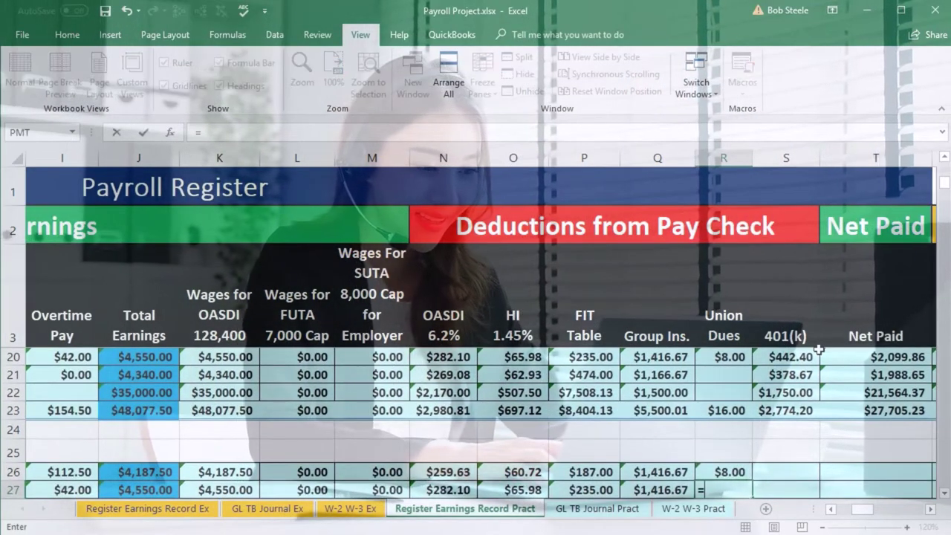
{"action": "key", "text": "Up"}
{"action": "key", "text": "Up"}
{"action": "key", "text": "Up"}
{"action": "key", "text": "Up"}
{"action": "key", "text": "Up"}
{"action": "key", "text": "Up"}
{"action": "key", "text": "Up"}
{"action": "key", "text": "Return"}
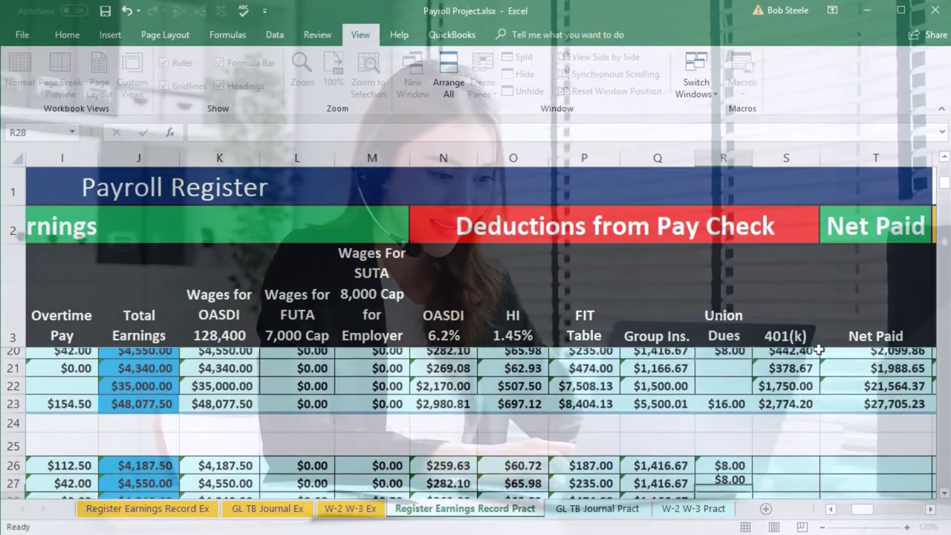
Step: Link the first employee's November 401(k) deduction in S26 to the previous pay period with =S19
{"action": "key", "text": "Right"}
{"action": "key", "text": "Up"}
{"action": "key", "text": "Up"}
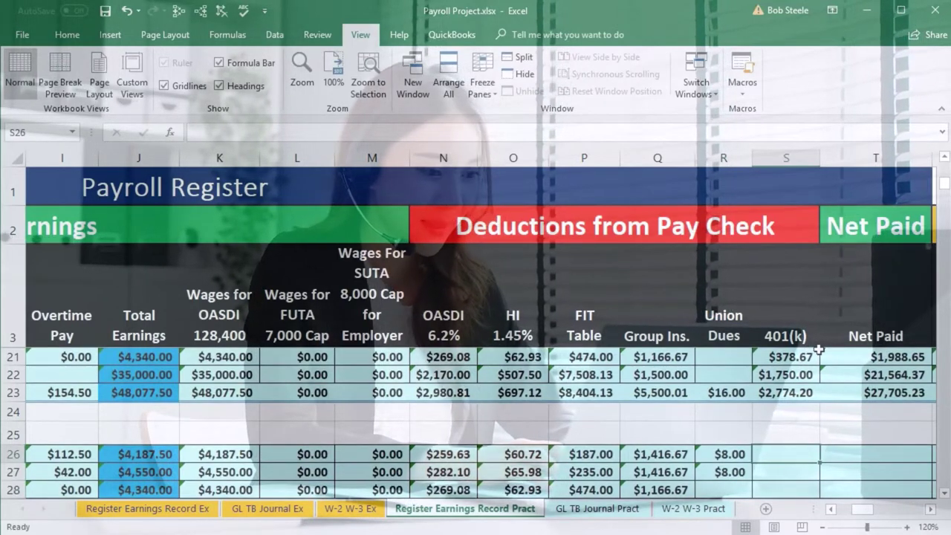
{"action": "type", "text": "="}
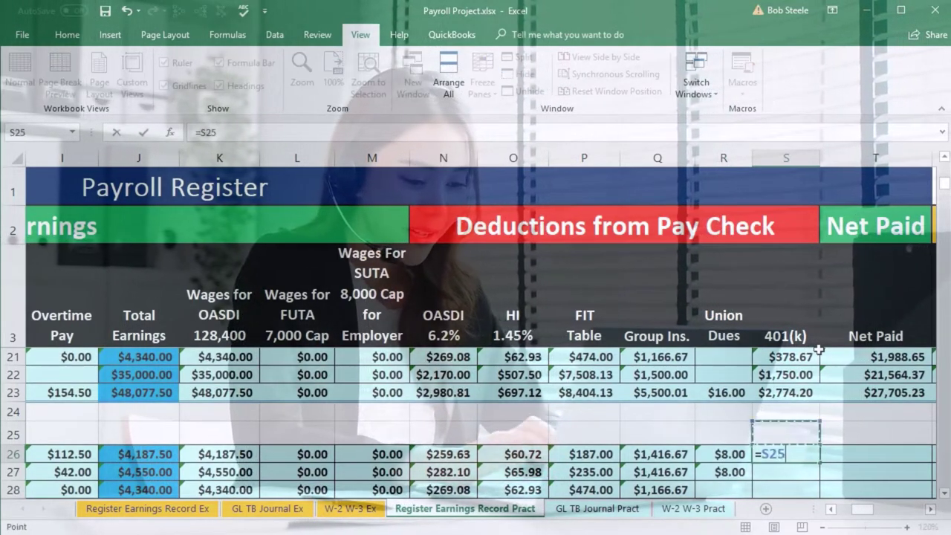
{"action": "key", "text": "Up"}
{"action": "key", "text": "Up"}
{"action": "key", "text": "Up"}
{"action": "key", "text": "Up"}
{"action": "key", "text": "Up"}
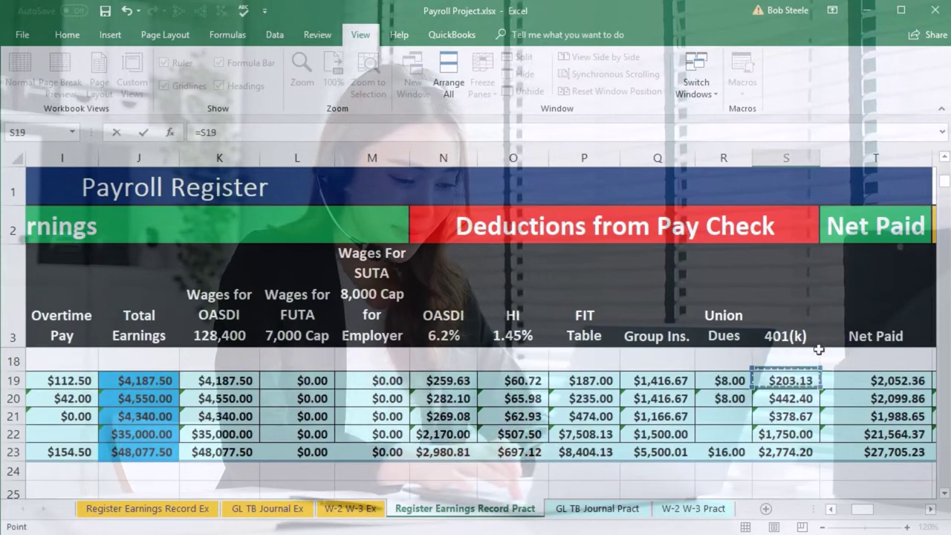
{"action": "key", "text": "Return"}
Step: Link the second employee's November 401(k) deduction in S27 to the previous pay period with =S20
{"action": "type", "text": "="}
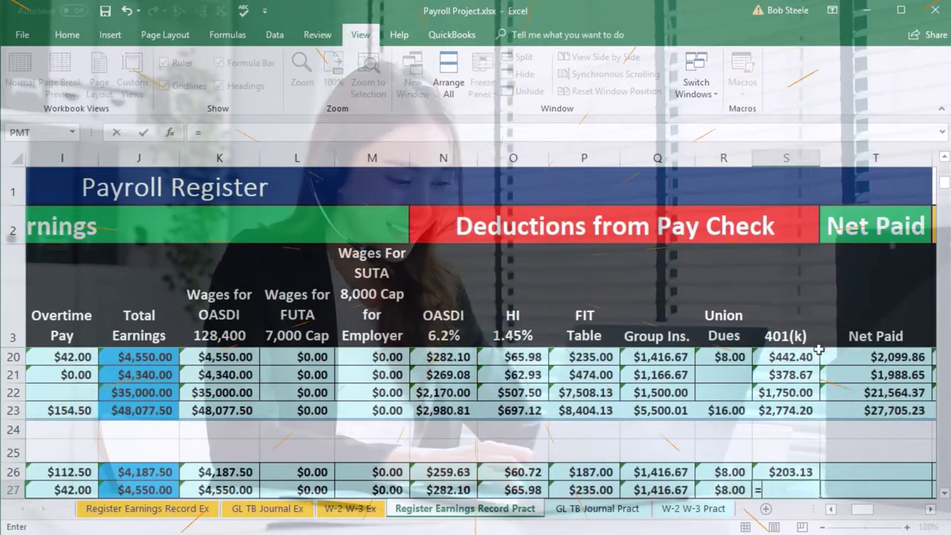
{"action": "key", "text": "Up"}
{"action": "key", "text": "Up"}
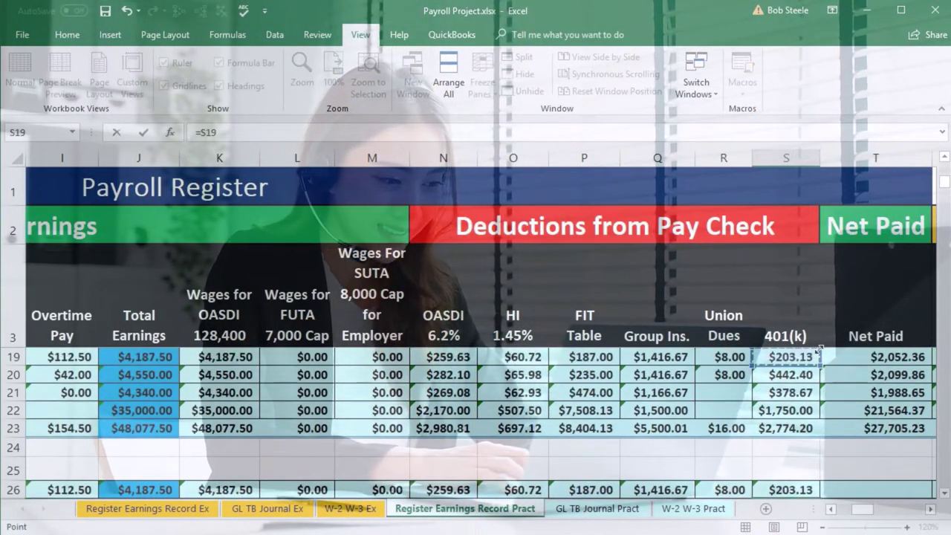
{"action": "key", "text": "Return"}
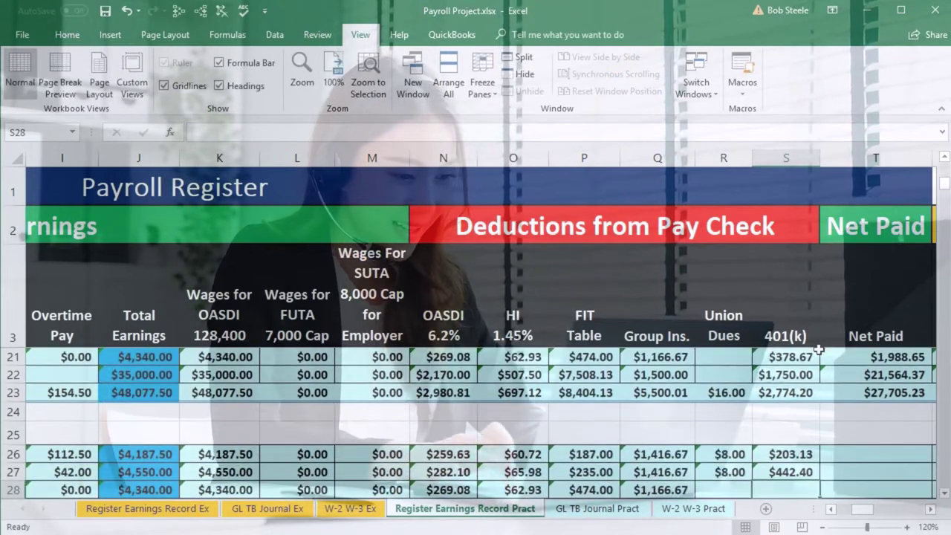
Step: Link the third employee's November 401(k) deduction in S28 to the previous pay period with =S21
{"action": "key", "text": "Up"}
{"action": "key", "text": "Up"}
{"action": "key", "text": "Up"}
{"action": "key", "text": "Up"}
{"action": "key", "text": "Up"}
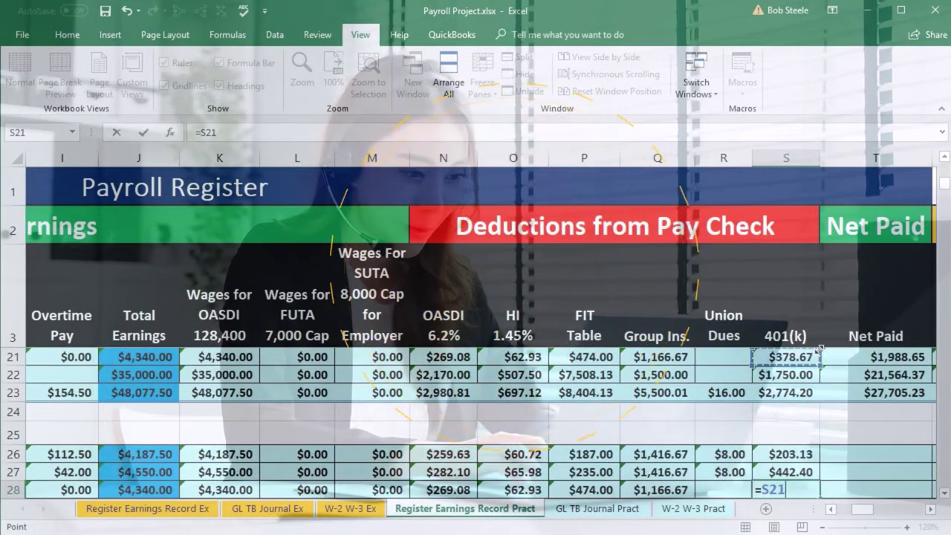
{"action": "key", "text": "Return"}
Step: Link the fourth employee's November 401(k) deduction in S29 to the previous pay period with =S22
{"action": "type", "text": "="}
{"action": "key", "text": "Up"}
{"action": "key", "text": "Up"}
{"action": "key", "text": "Up"}
{"action": "key", "text": "Up"}
{"action": "key", "text": "Up"}
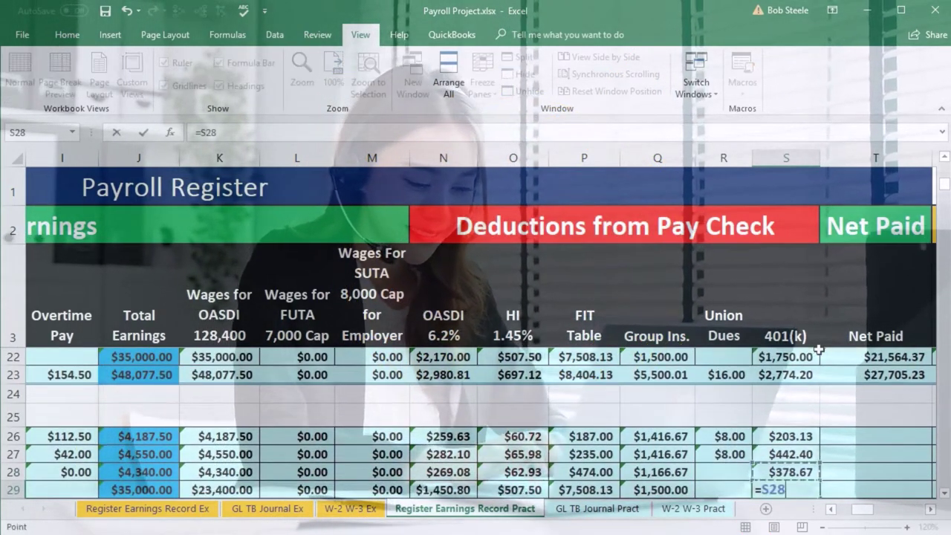
{"action": "key", "text": "Up"}
{"action": "key", "text": "Up"}
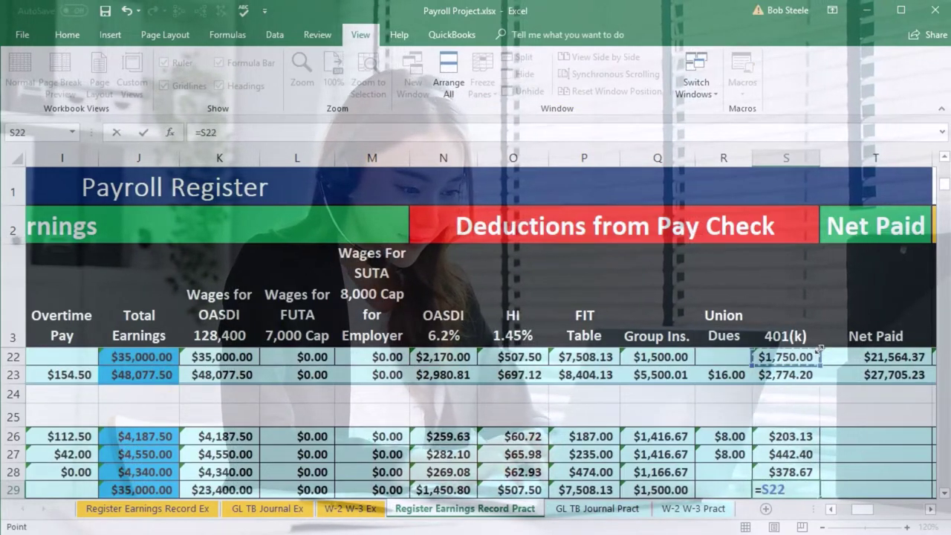
{"action": "key", "text": "Return"}
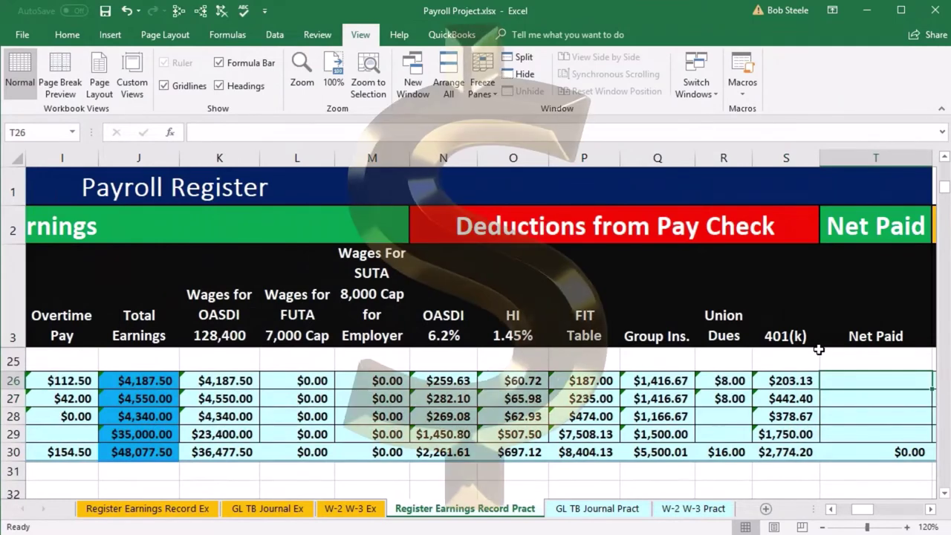
Step: Calculate the first employee's November Net Paid in T26 by subtracting each deduction individually: =J26-N26-O26-P26-Q26-R26-S26
{"action": "type", "text": "="}
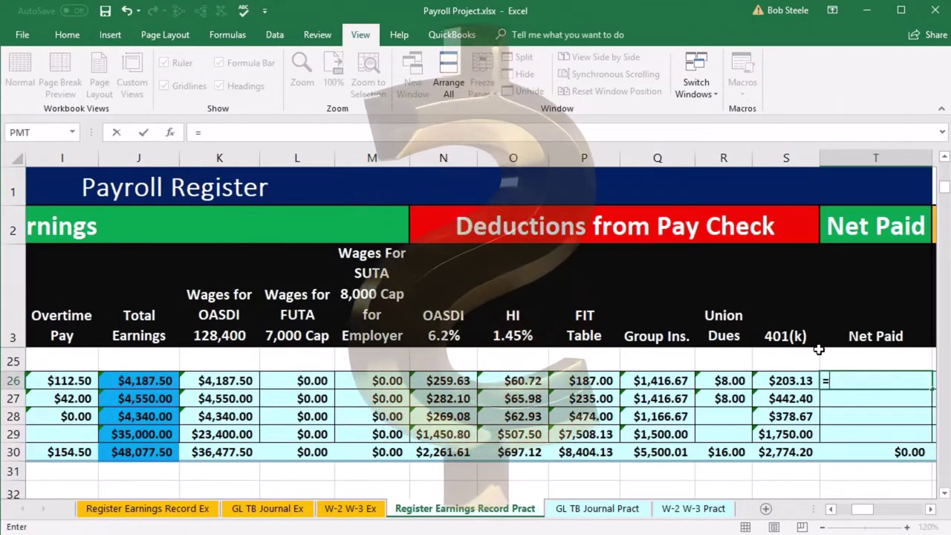
{"action": "key", "text": "Left"}
{"action": "key", "text": "Left"}
{"action": "key", "text": "Left"}
{"action": "key", "text": "Left"}
{"action": "key", "text": "Left"}
{"action": "key", "text": "Left"}
{"action": "key", "text": "Left"}
{"action": "key", "text": "Left"}
{"action": "key", "text": "Left"}
{"action": "key", "text": "Left"}
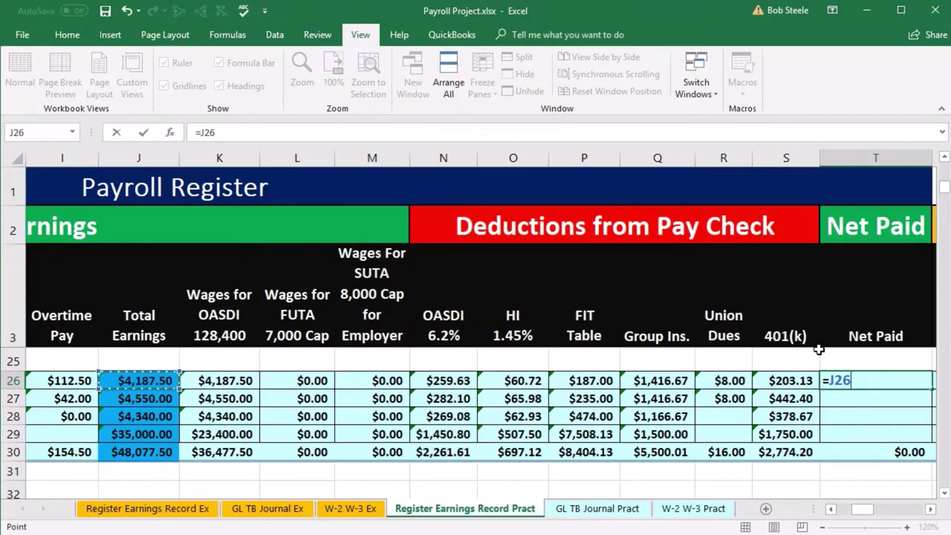
{"action": "type", "text": "-"}
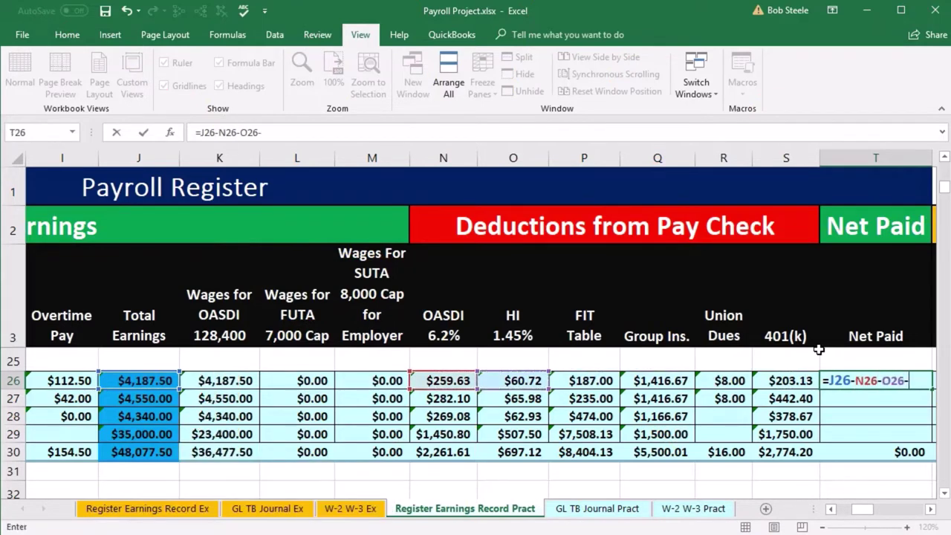
{"action": "key", "text": "Left"}
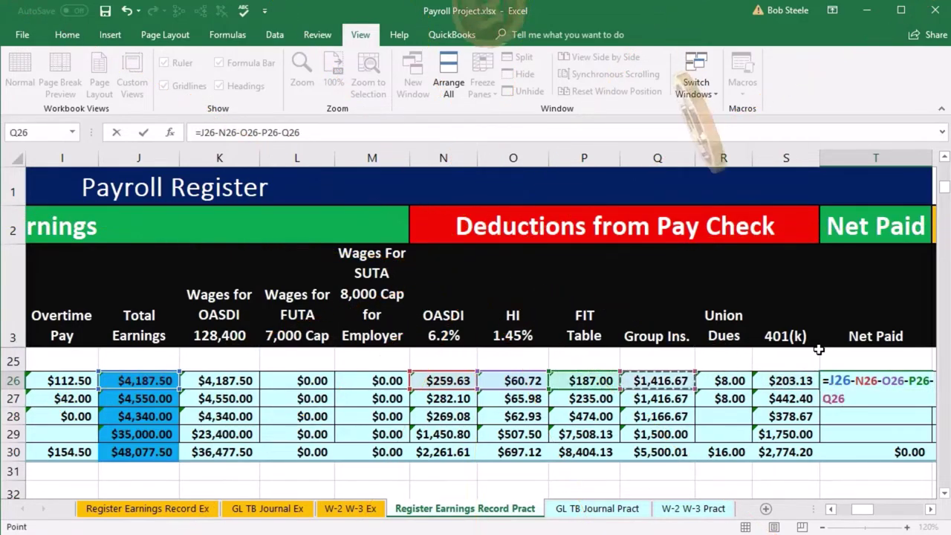
{"action": "type", "text": "-"}
{"action": "key", "text": "Left"}
{"action": "key", "text": "Left"}
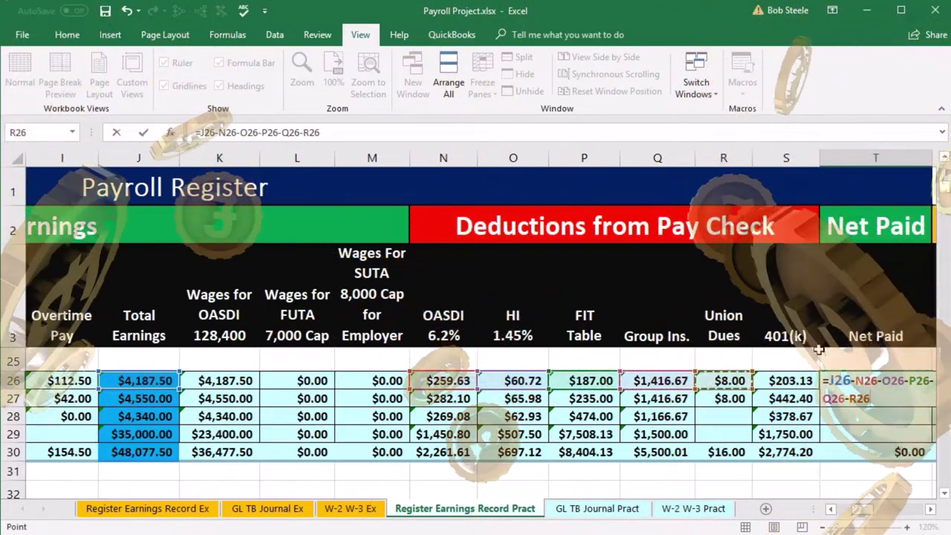
{"action": "type", "text": "-"}
{"action": "key", "text": "Left"}
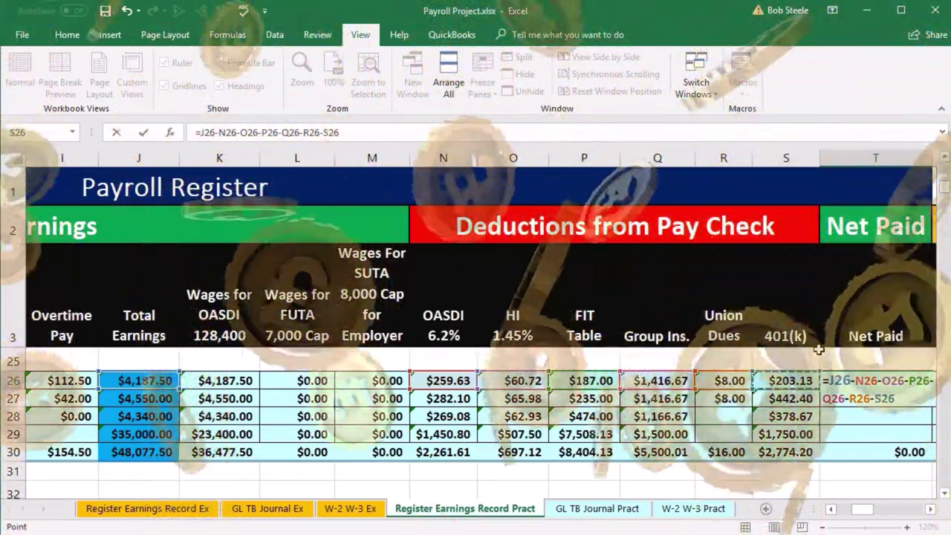
{"action": "key", "text": "Return"}
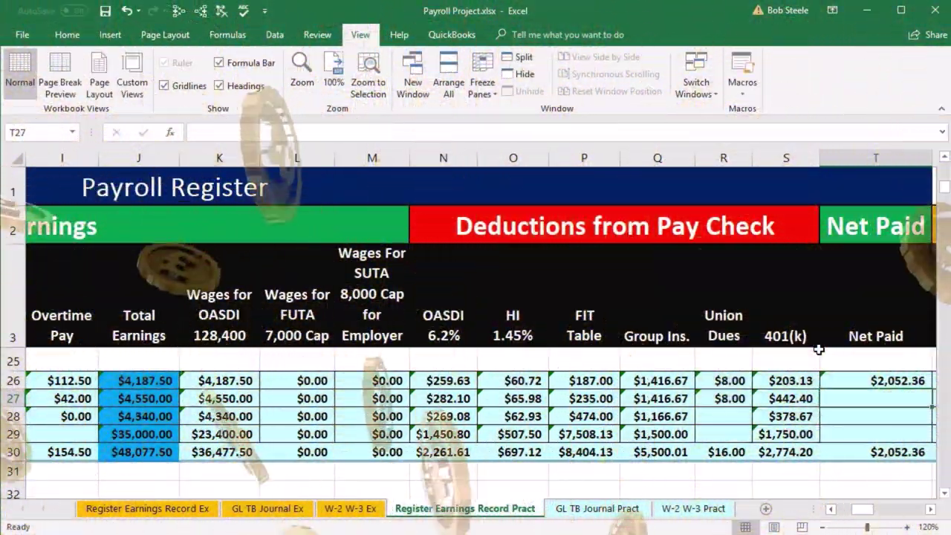
Step: Calculate the second employee's November Net Paid in T27 with =J27-SUM(N27:S27)
{"action": "type", "text": "="}
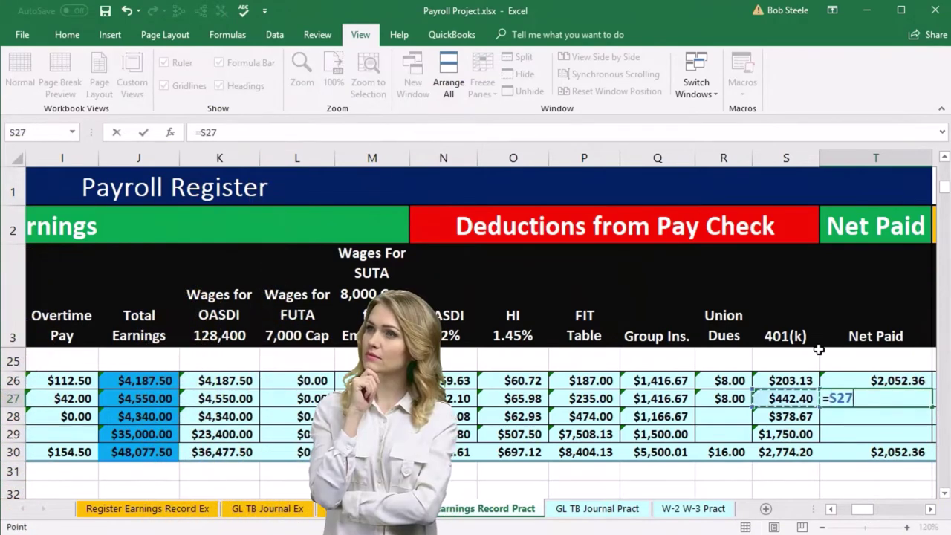
{"action": "key", "text": "Left"}
{"action": "key", "text": "Left"}
{"action": "key", "text": "Left"}
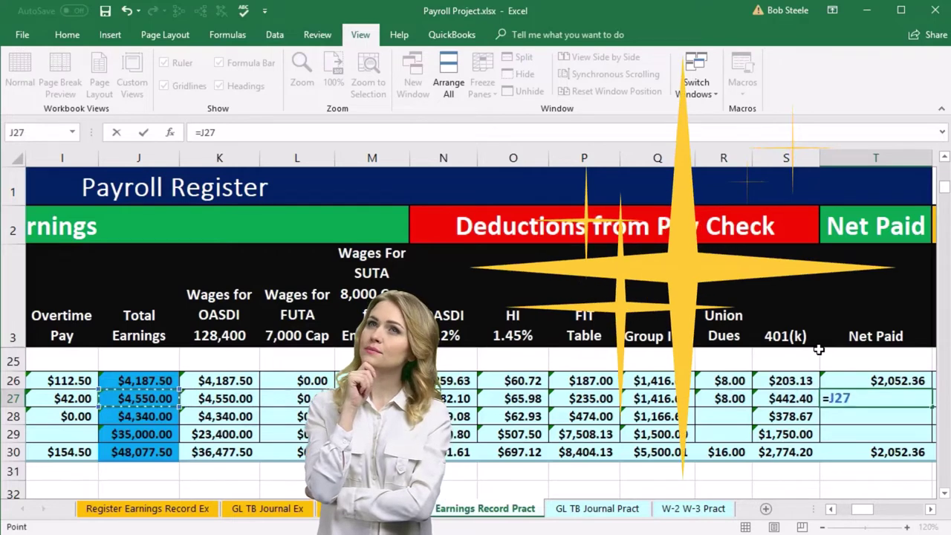
{"action": "type", "text": "-"}
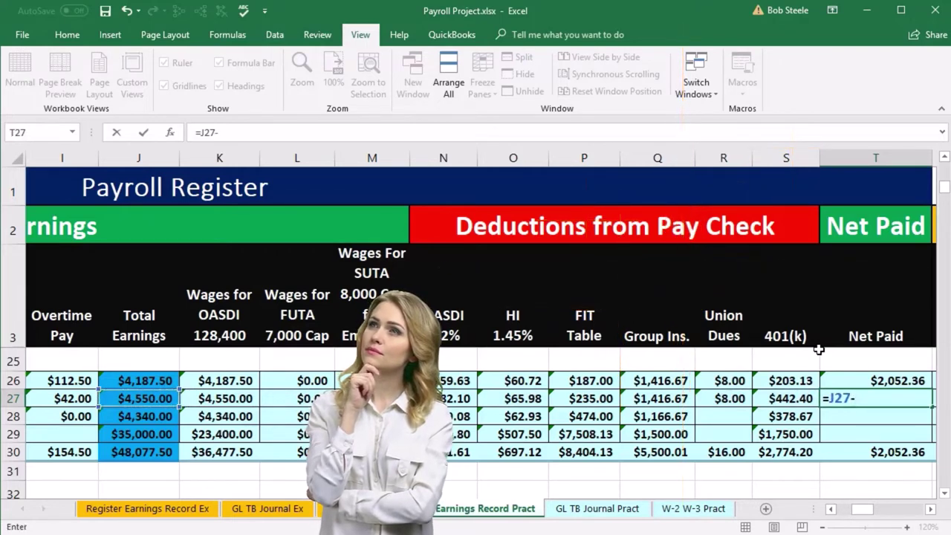
{"action": "type", "text": "sum(N27:S27"}
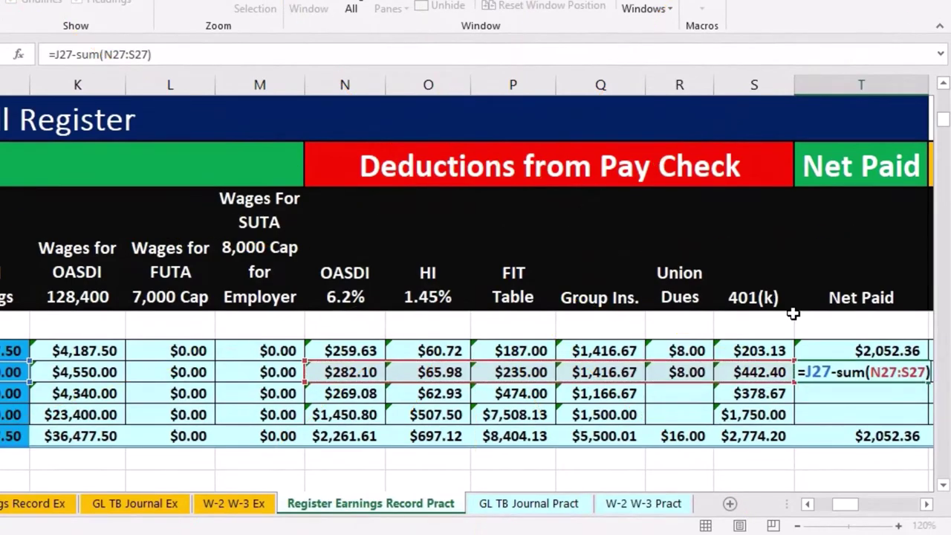
{"action": "key", "text": "Return"}
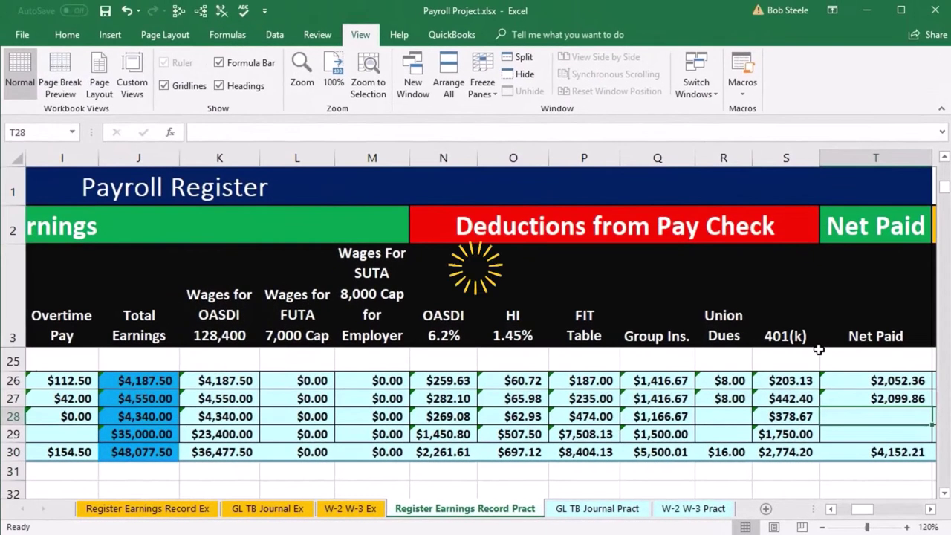
Step: Calculate the third employee's November Net Paid in T28 with =J28-SUM(N28:S28)
{"action": "type", "text": "="}
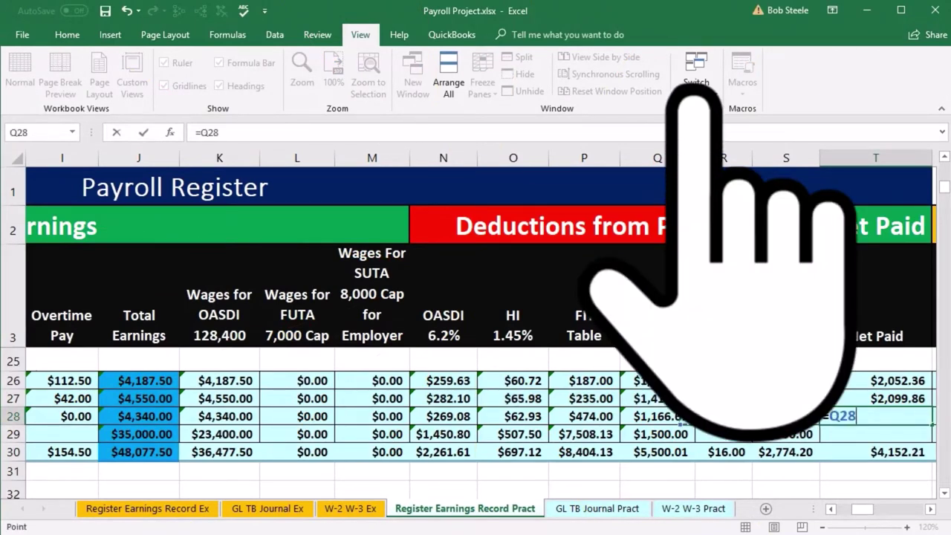
{"action": "key", "text": "Left"}
{"action": "key", "text": "Left"}
{"action": "key", "text": "Left"}
{"action": "key", "text": "Left"}
{"action": "key", "text": "Left"}
{"action": "key", "text": "Left"}
{"action": "key", "text": "Left"}
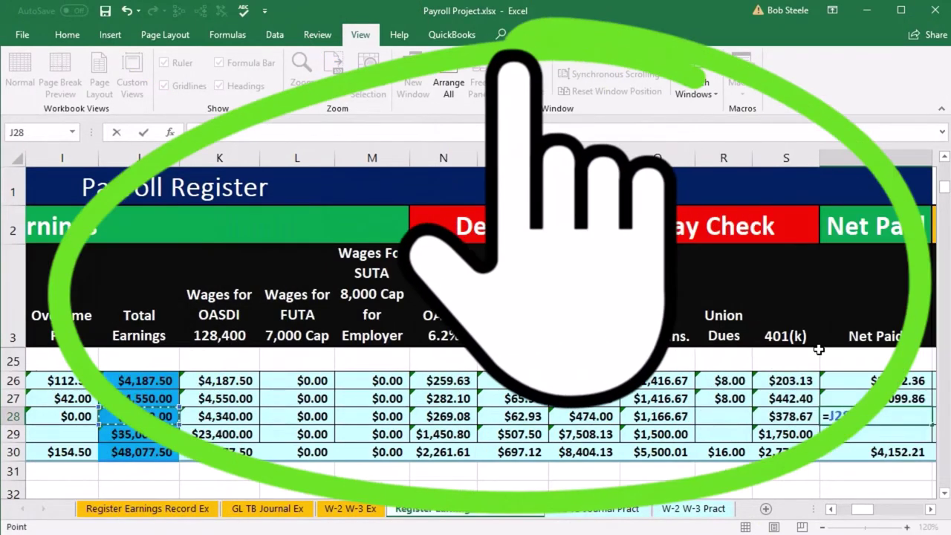
{"action": "type", "text": "-sum"}
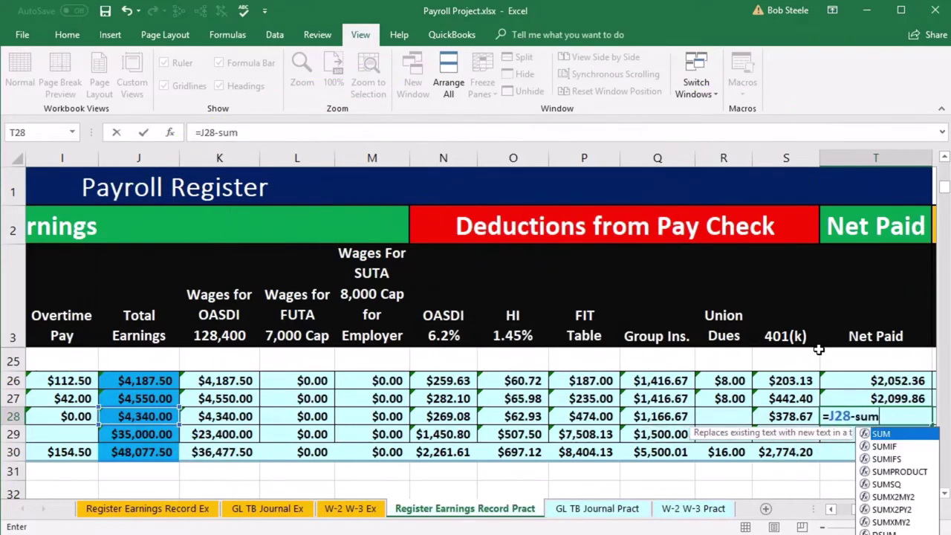
{"action": "type", "text": "("}
{"action": "key", "text": "Left"}
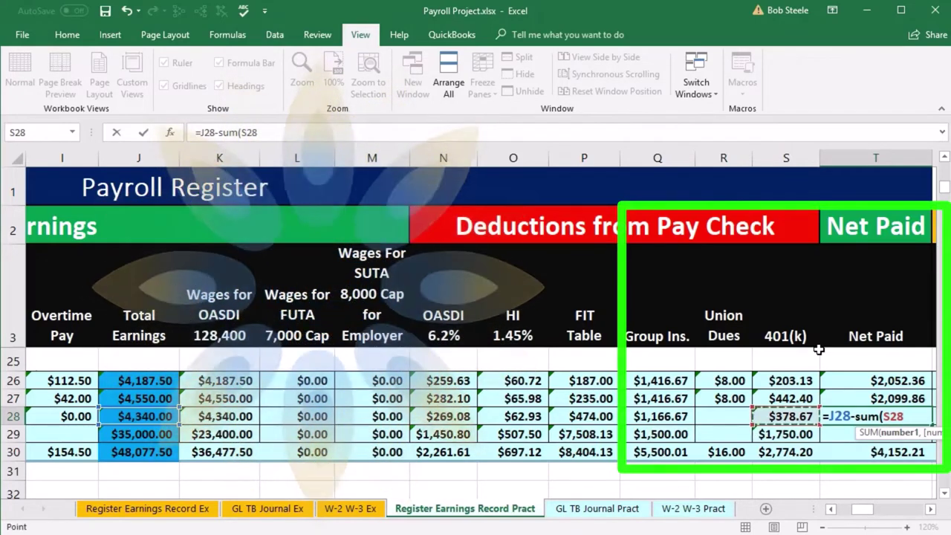
{"action": "key", "text": "shift+Left"}
{"action": "key", "text": "shift+Left"}
{"action": "key", "text": "shift+Left"}
{"action": "key", "text": "shift+Left"}
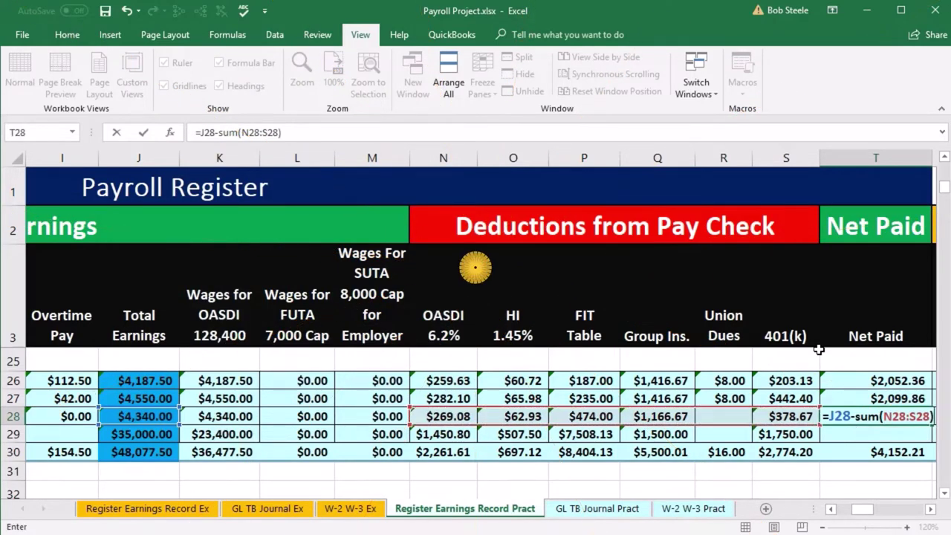
{"action": "key", "text": "Return"}
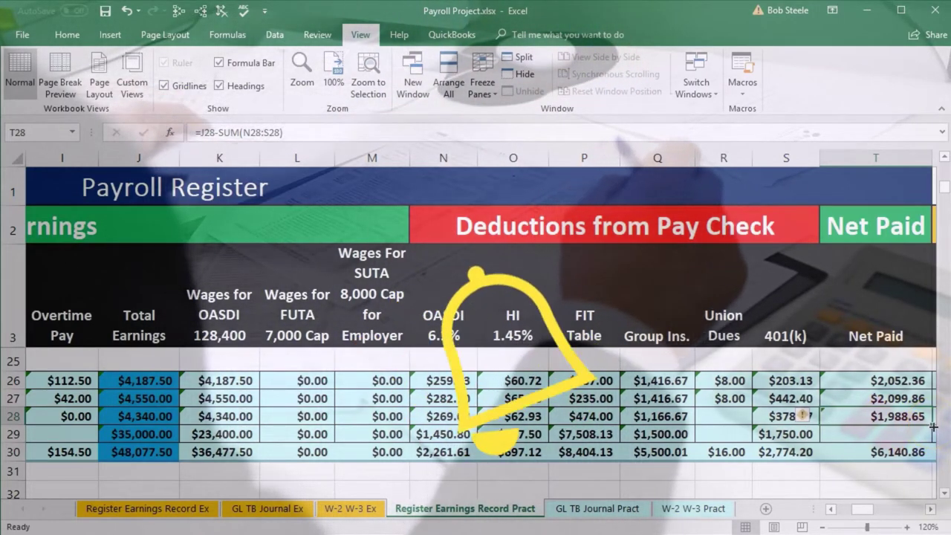
Step: Fill the Net Paid formula from T28 down into T29 and check the cell references in the copied formula
{"action": "left_click_drag", "start_coordinate": [933, 426], "coordinate": [932, 437]}
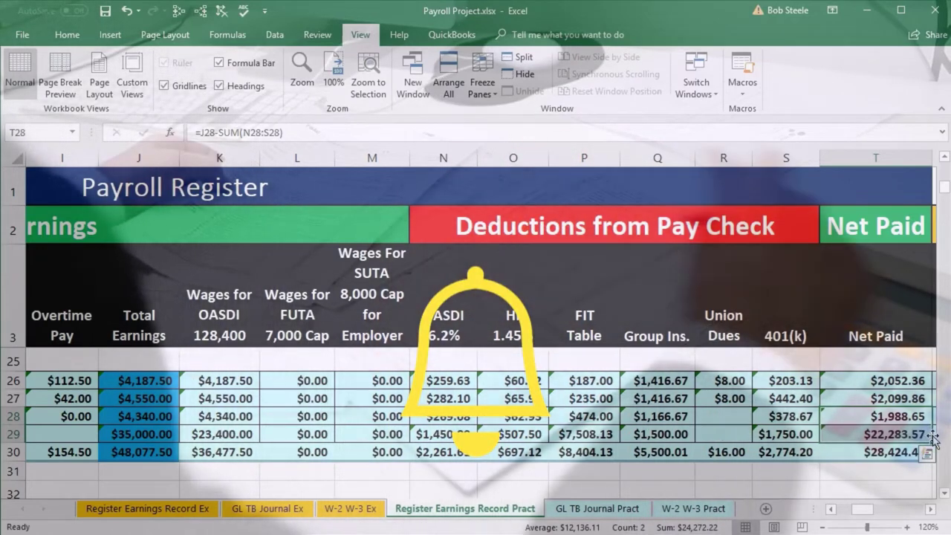
{"action": "double_click", "coordinate": [884, 435]}
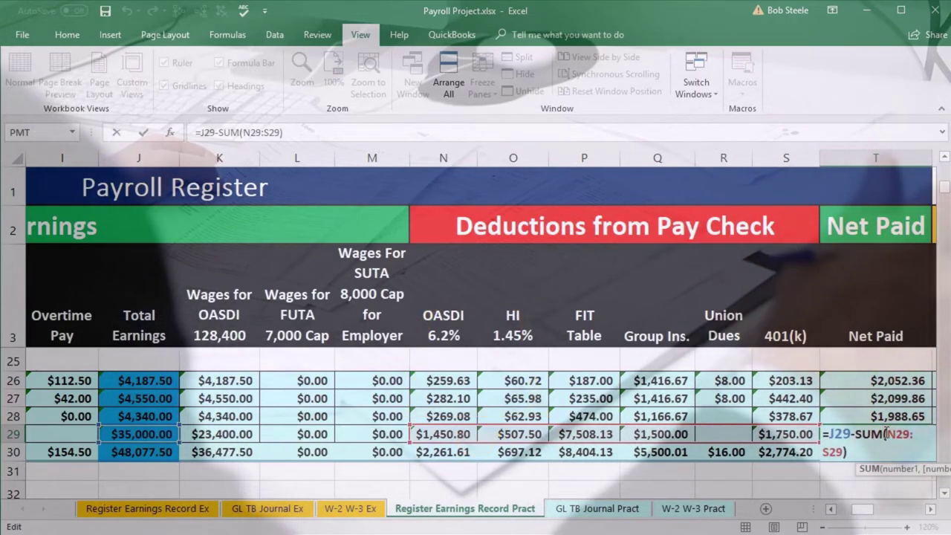
{"action": "key", "text": "Return"}
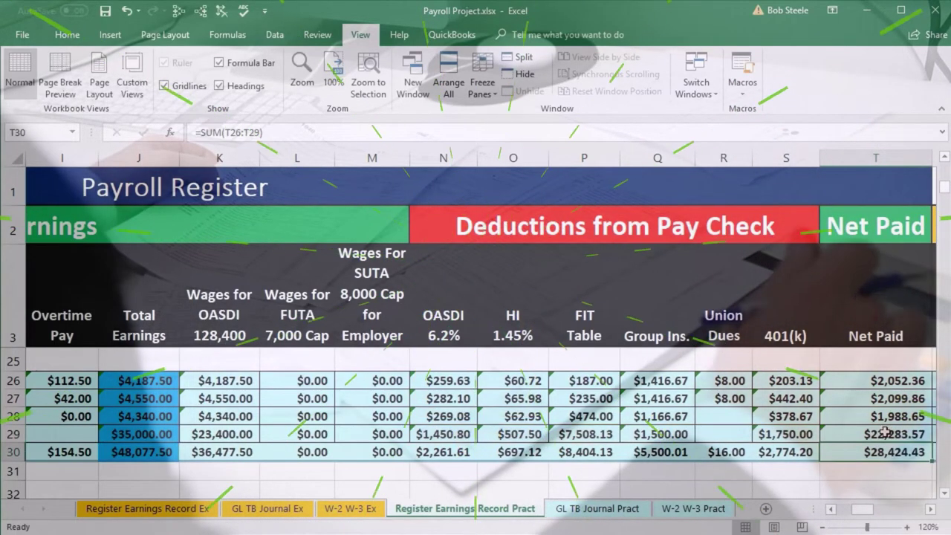
Step: Calculate the first employee's November employer OASDI tax in U26 by multiplying the OASDI wages in K26 by 6.2%
{"action": "key", "text": "Right"}
{"action": "key", "text": "Up"}
{"action": "key", "text": "Up"}
{"action": "key", "text": "Up"}
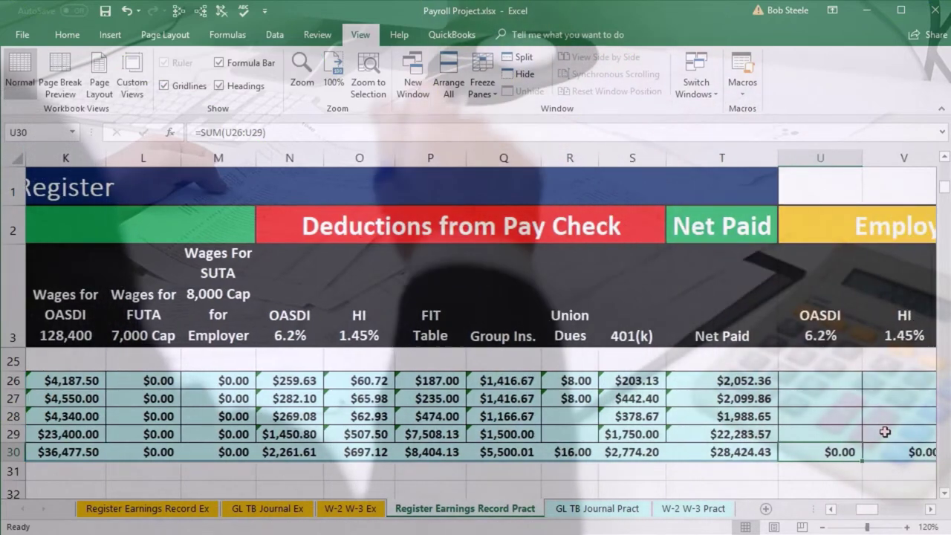
{"action": "key", "text": "Up"}
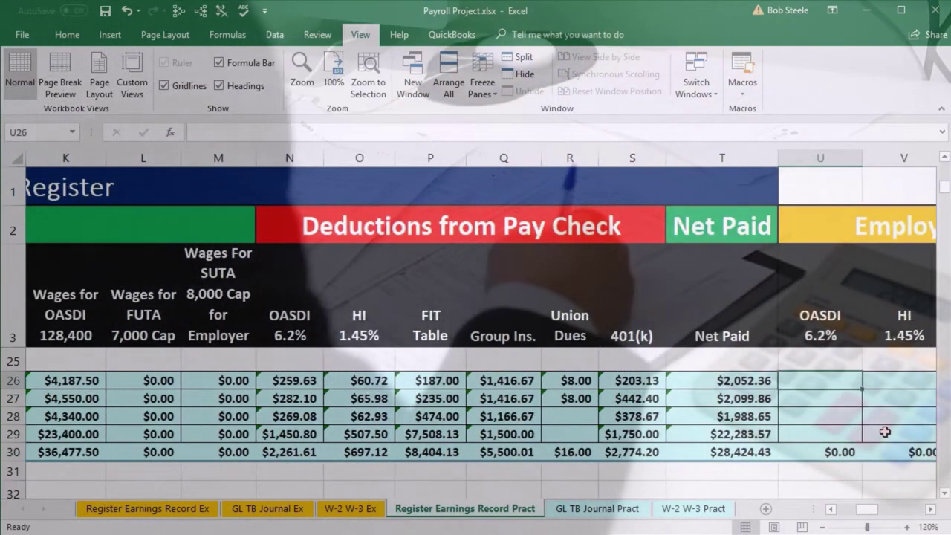
{"action": "type", "text": "="}
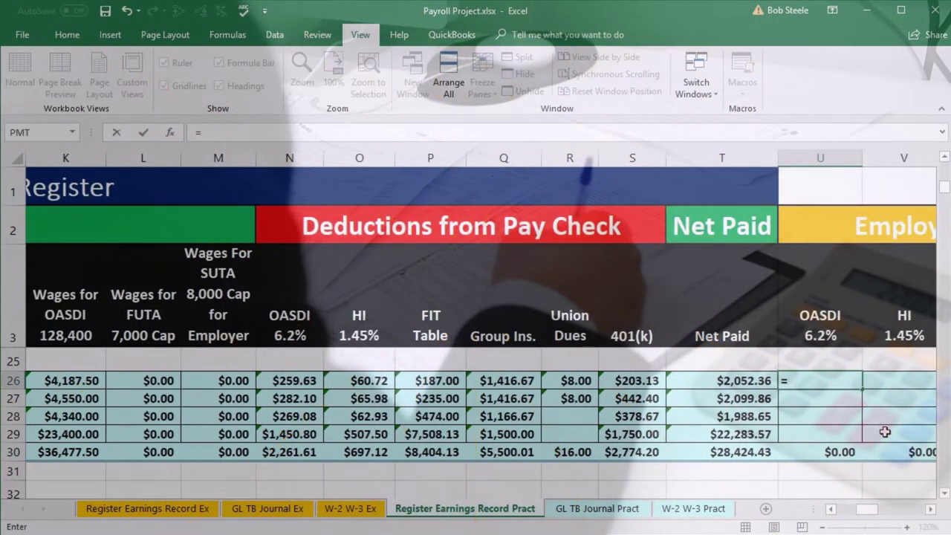
{"action": "key", "text": "Left"}
{"action": "key", "text": "Left"}
{"action": "key", "text": "Left"}
{"action": "key", "text": "Left"}
{"action": "key", "text": "Left"}
{"action": "key", "text": "Left"}
{"action": "key", "text": "Left"}
{"action": "key", "text": "Left"}
{"action": "key", "text": "Left"}
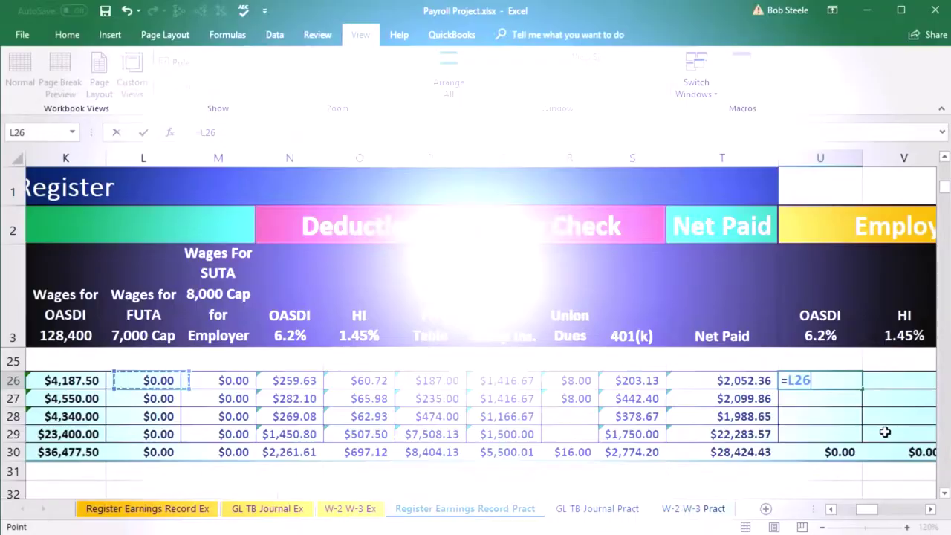
{"action": "type", "text": "*"}
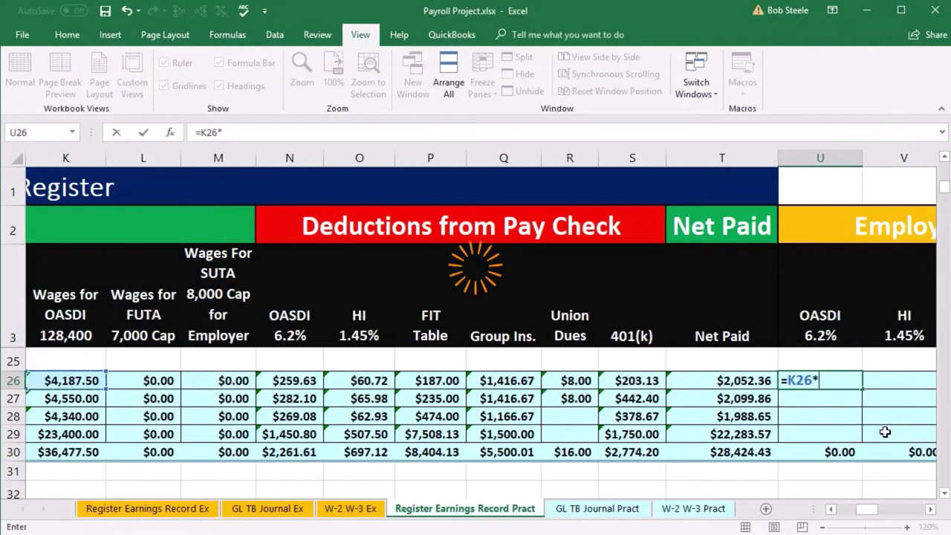
{"action": "type", "text": ".06"}
{"action": "key", "text": "Return"}
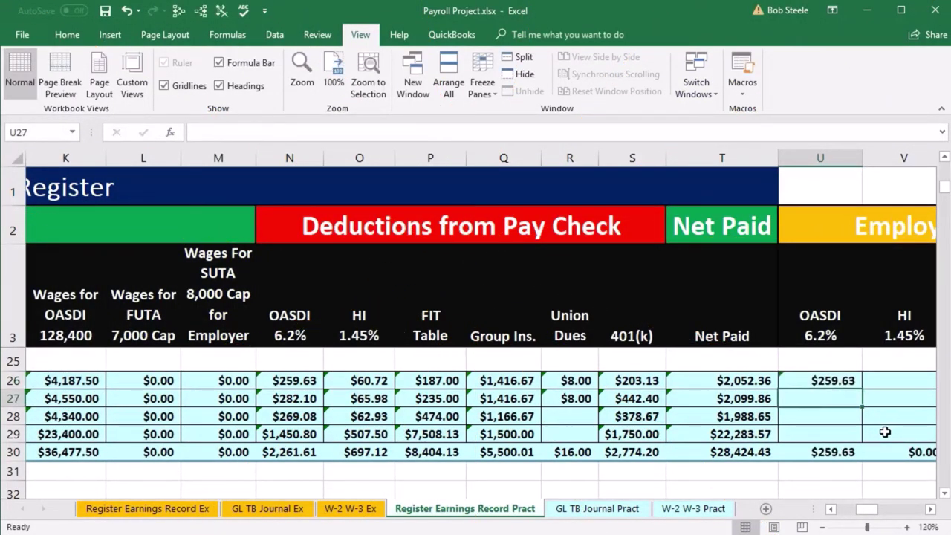
Step: Calculate the second employee's November employer OASDI tax in U27 with =K27*.062
{"action": "type", "text": "="}
{"action": "key", "text": "Left"}
{"action": "key", "text": "Left"}
{"action": "key", "text": "Left"}
{"action": "key", "text": "Left"}
{"action": "key", "text": "Left"}
{"action": "key", "text": "Left"}
{"action": "key", "text": "Left"}
{"action": "key", "text": "Left"}
{"action": "key", "text": "Left"}
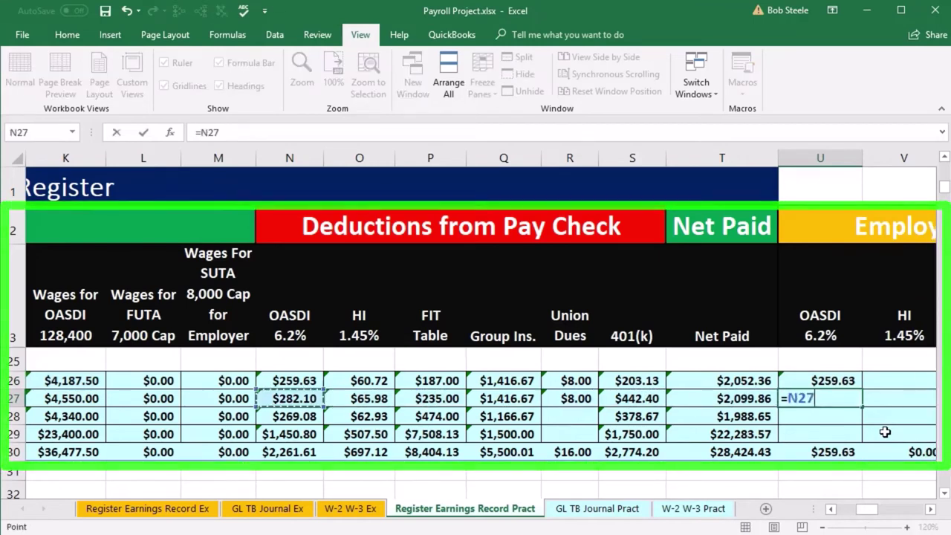
{"action": "type", "text": "*"}
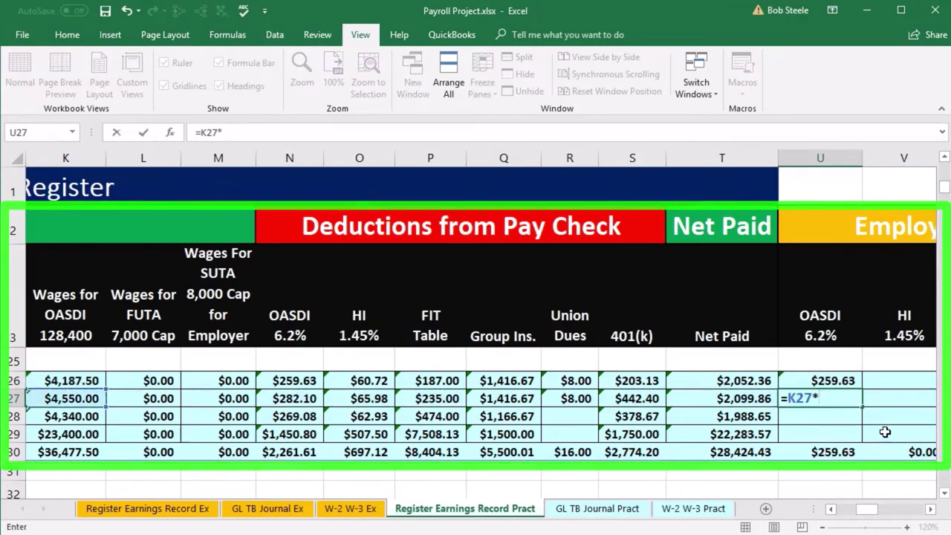
{"action": "type", "text": ".062"}
{"action": "key", "text": "Return"}
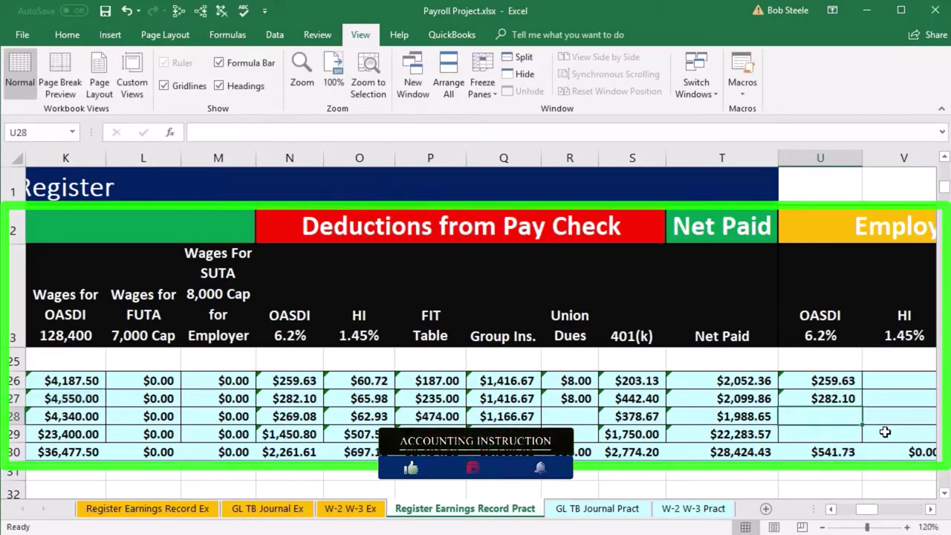
Step: Calculate the third employee's November employer OASDI tax in U28 with =K28*.062
{"action": "type", "text": "="}
{"action": "key", "text": "Left"}
{"action": "key", "text": "Left"}
{"action": "key", "text": "Left"}
{"action": "key", "text": "Left"}
{"action": "key", "text": "Left"}
{"action": "key", "text": "Left"}
{"action": "key", "text": "Left"}
{"action": "key", "text": "Left"}
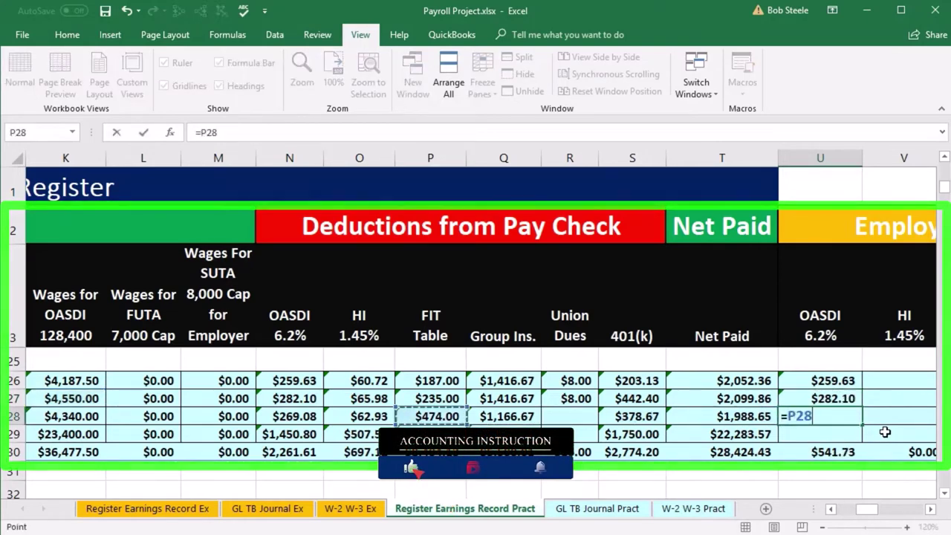
{"action": "key", "text": "Left"}
{"action": "key", "text": "Left"}
{"action": "type", "text": "*"}
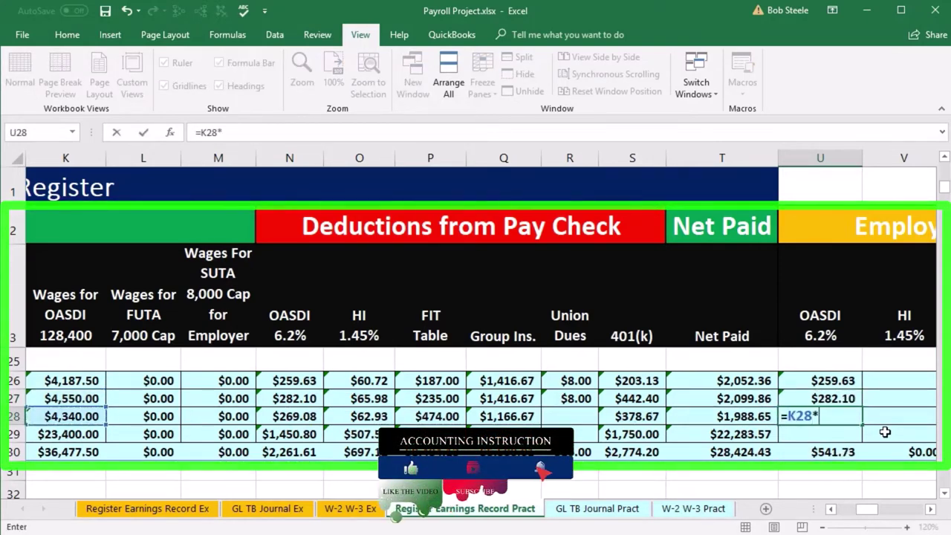
{"action": "type", "text": ".062"}
{"action": "key", "text": "Return"}
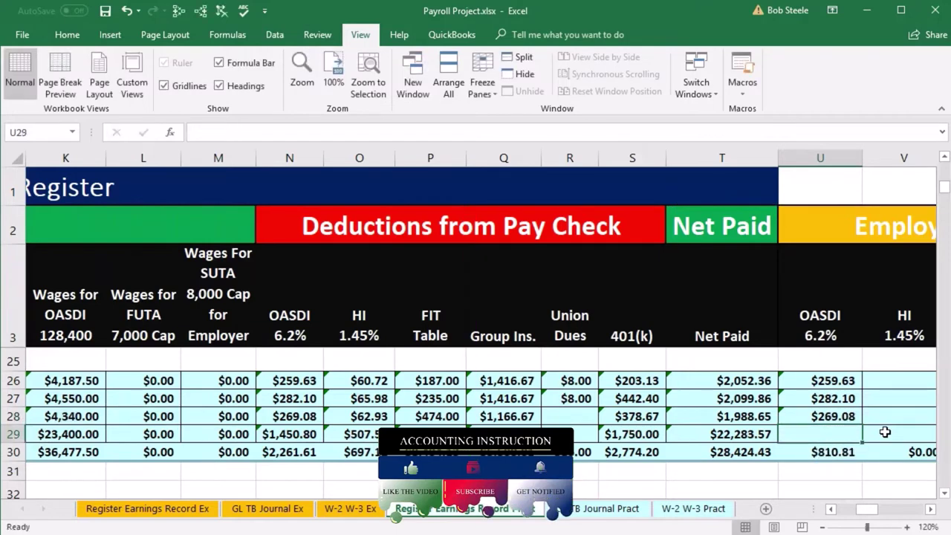
Step: Calculate the fourth employee's November employer OASDI tax in U29 with =K29*.062
{"action": "type", "text": "="}
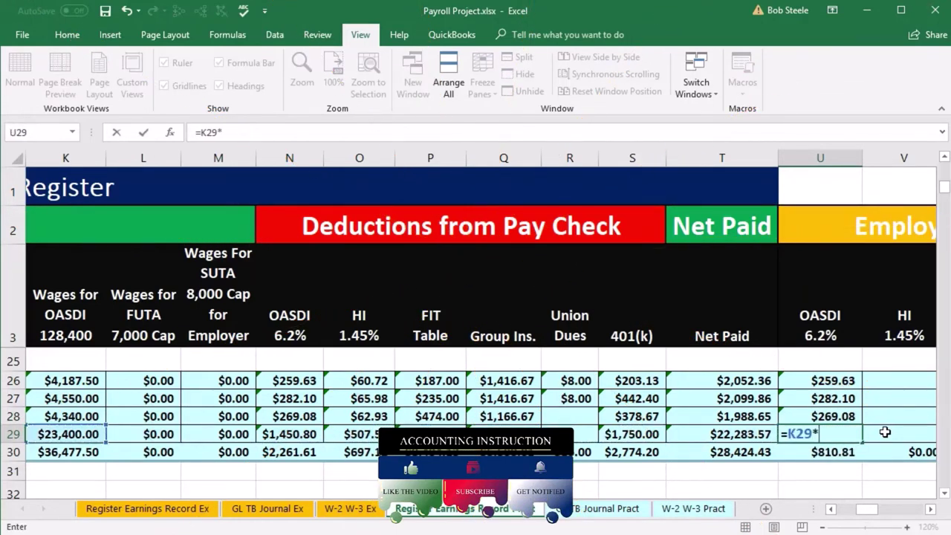
{"action": "type", "text": "*.062"}
{"action": "key", "text": "Return"}
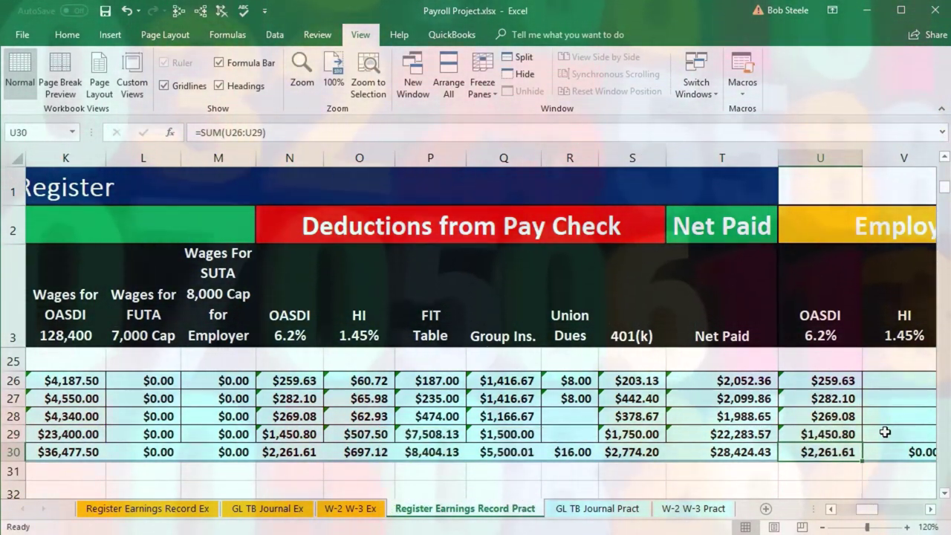
Step: Calculate the first employee's November employer HI tax in V26 from total earnings with =J26*.0145
{"action": "key", "text": "Right"}
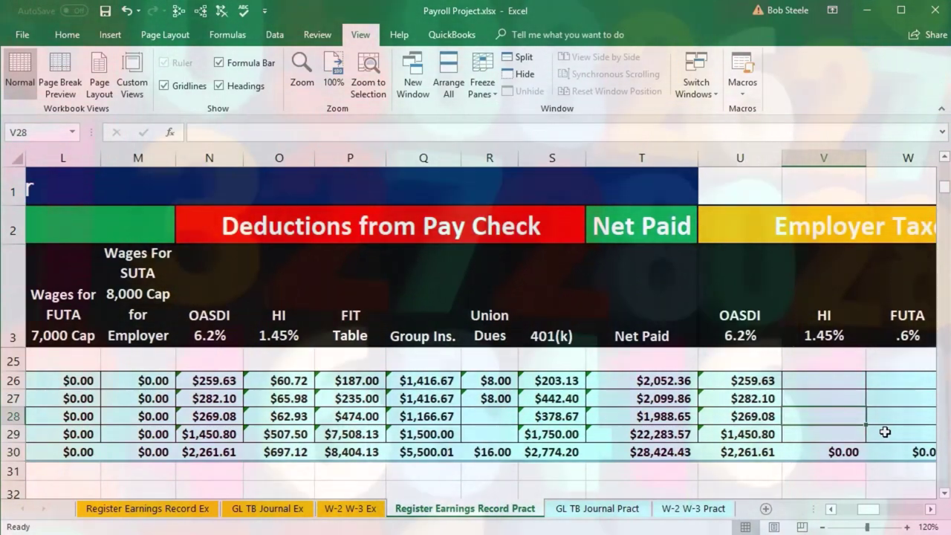
{"action": "type", "text": "="}
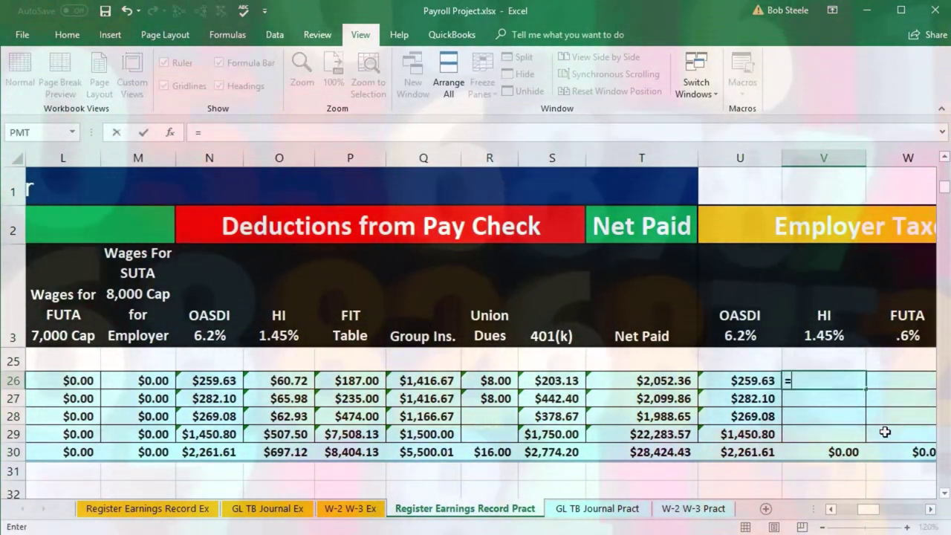
{"action": "key", "text": "Left"}
{"action": "key", "text": "Left"}
{"action": "key", "text": "Left"}
{"action": "key", "text": "Left"}
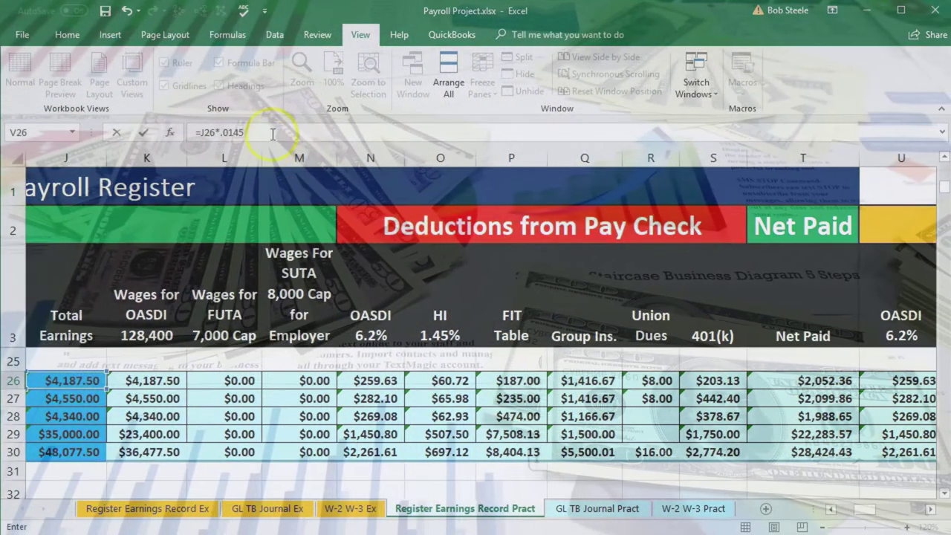
{"action": "key", "text": "Return"}
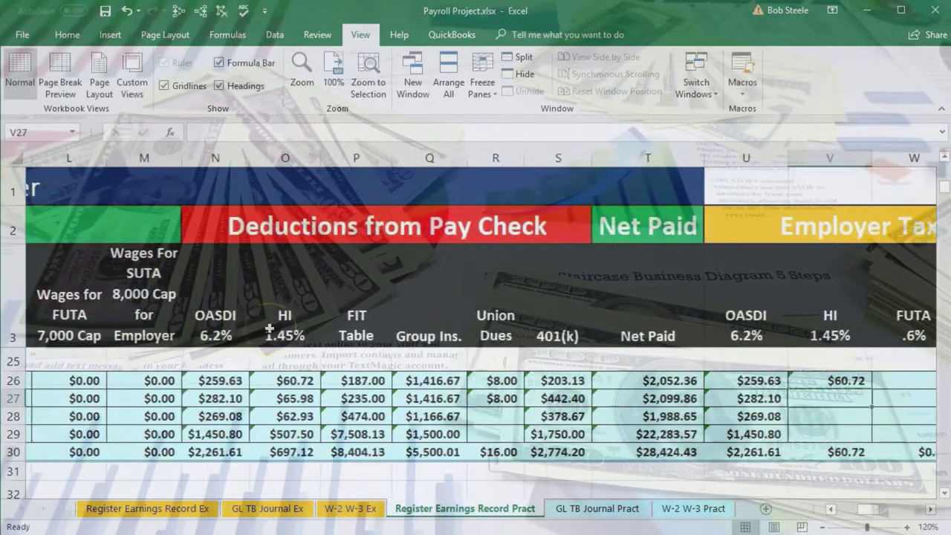
Step: Calculate the second employee's November employer HI tax in V27 with =J27*.0145
{"action": "type", "text": "="}
{"action": "key", "text": "Left"}
{"action": "key", "text": "Left"}
{"action": "key", "text": "Left"}
{"action": "key", "text": "Left"}
{"action": "key", "text": "Left"}
{"action": "key", "text": "Left"}
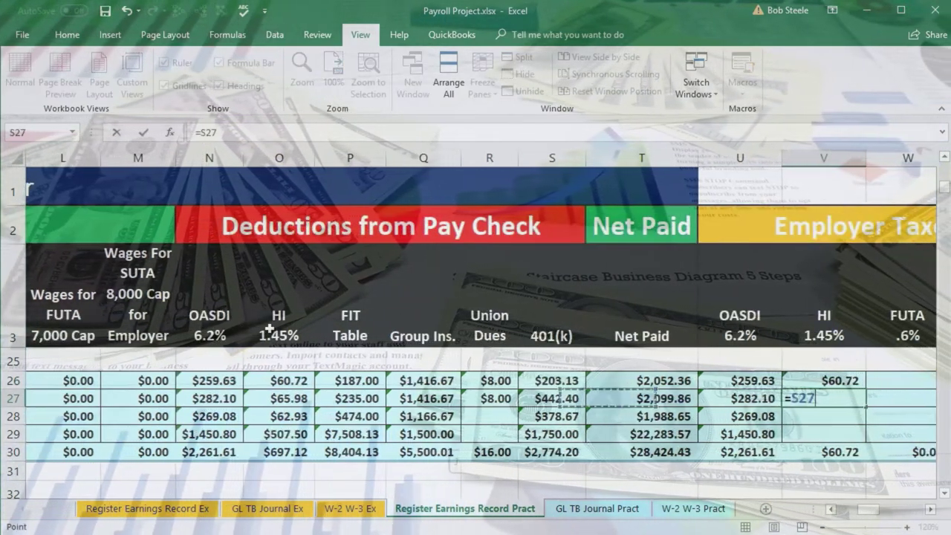
{"action": "key", "text": "Left"}
{"action": "key", "text": "Left"}
{"action": "key", "text": "Left"}
{"action": "key", "text": "Left"}
{"action": "key", "text": "Left"}
{"action": "key", "text": "Left"}
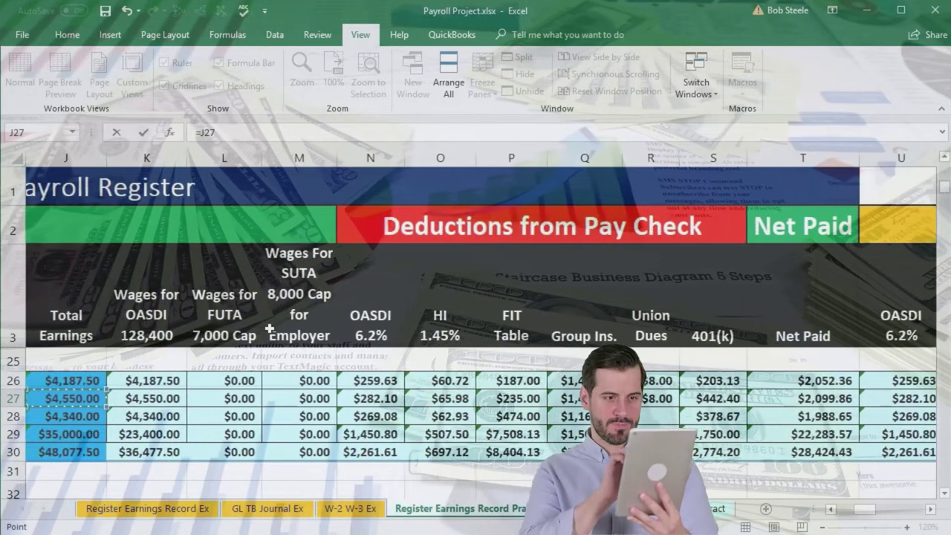
{"action": "type", "text": "*.0"}
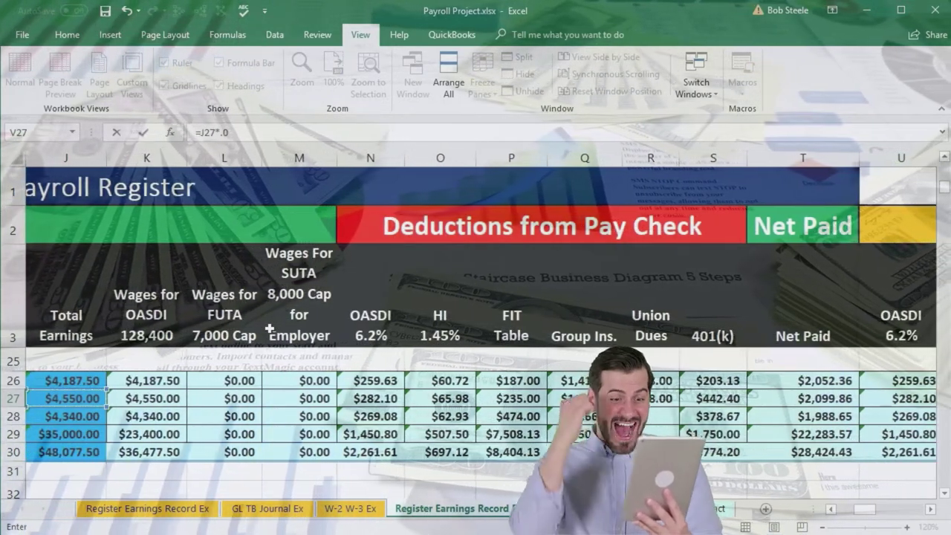
{"action": "type", "text": "145"}
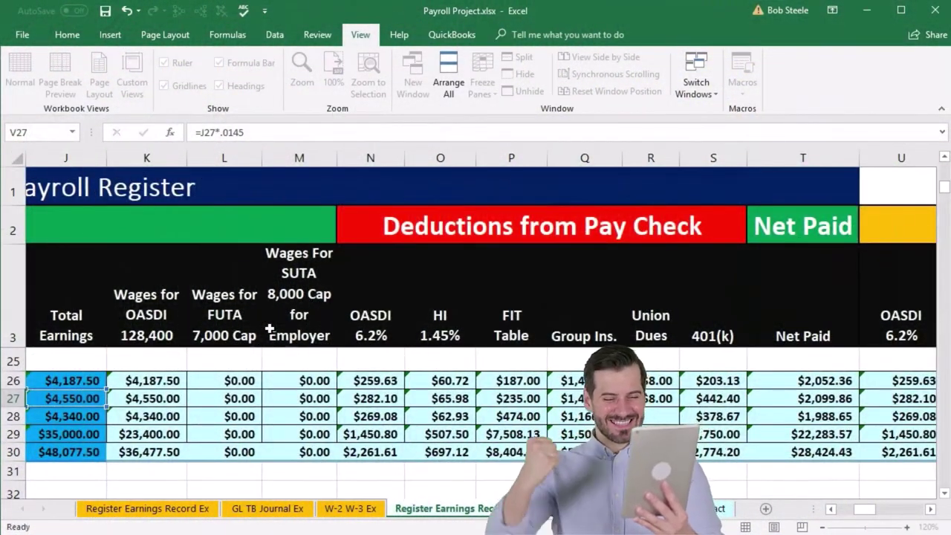
{"action": "key", "text": "Return"}
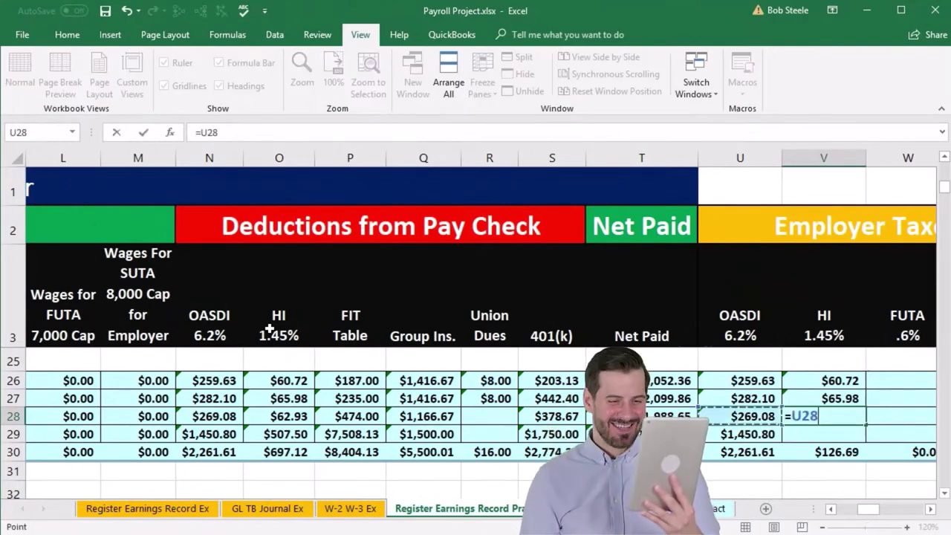
Step: Calculate the third employee's November employer HI tax in V28 by multiplying total earnings in J28 by 1.45%
{"action": "key", "text": "Left"}
{"action": "key", "text": "Left"}
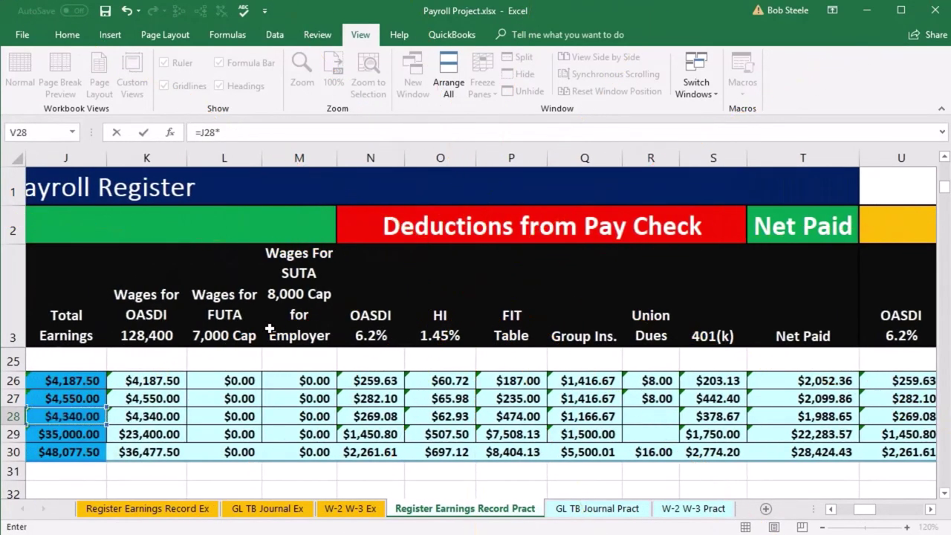
{"action": "key", "text": "Return"}
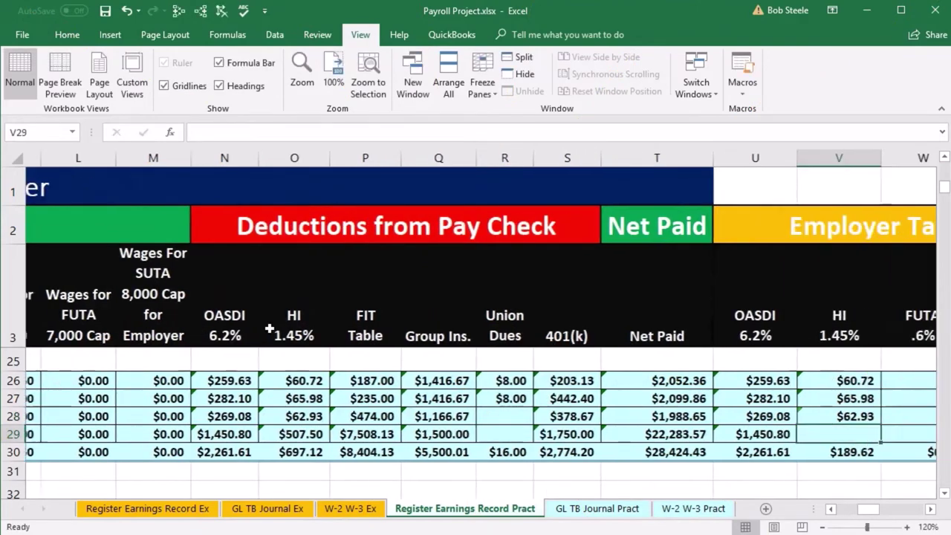
Step: Calculate the fourth employee's November employer HI tax in V29 by multiplying total earnings in J29 by .0145
{"action": "type", "text": "="}
{"action": "key", "text": "Left"}
{"action": "key", "text": "Left"}
{"action": "key", "text": "Left"}
{"action": "key", "text": "Left"}
{"action": "key", "text": "Left"}
{"action": "key", "text": "Left"}
{"action": "key", "text": "Left"}
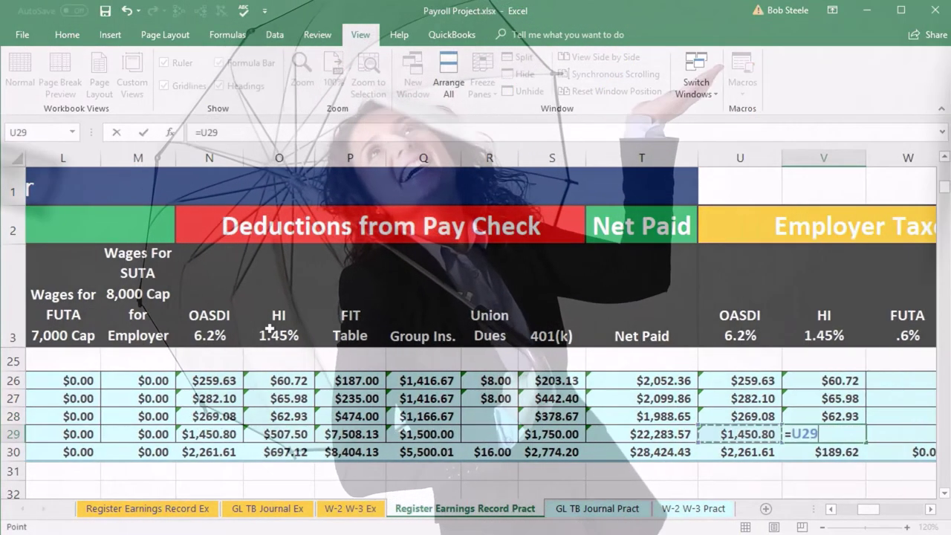
{"action": "key", "text": "Left"}
{"action": "key", "text": "Left"}
{"action": "key", "text": "Left"}
{"action": "key", "text": "Left"}
{"action": "key", "text": "Left"}
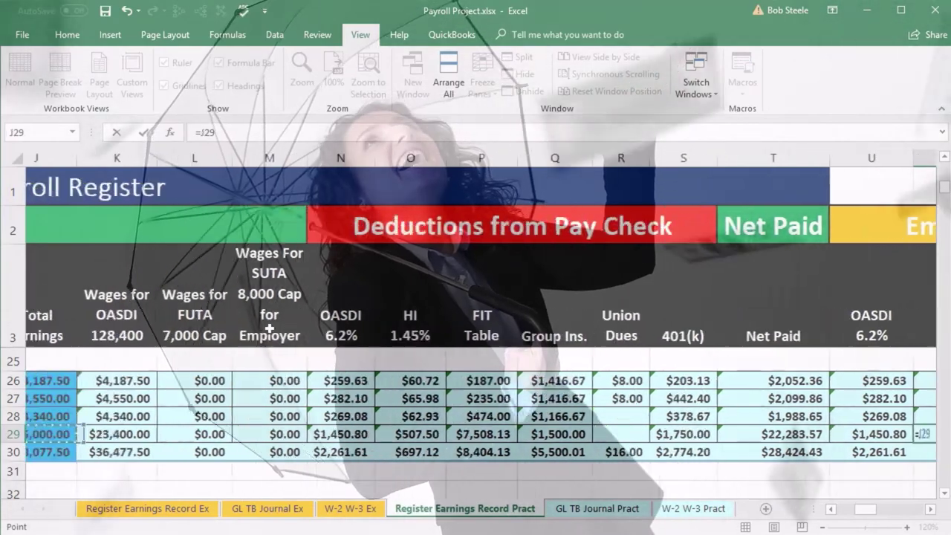
{"action": "type", "text": "*.015"}
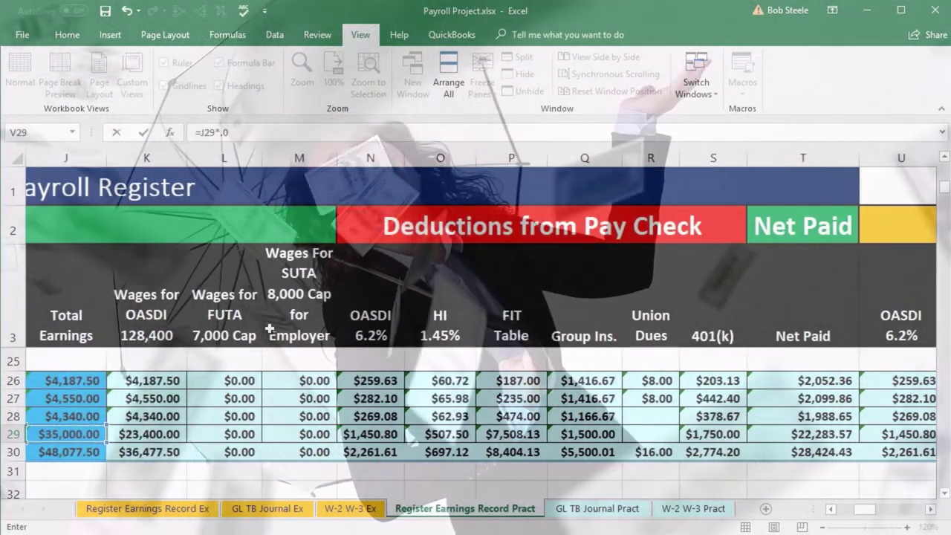
{"action": "key", "text": "BackSpace"}
{"action": "type", "text": "45"}
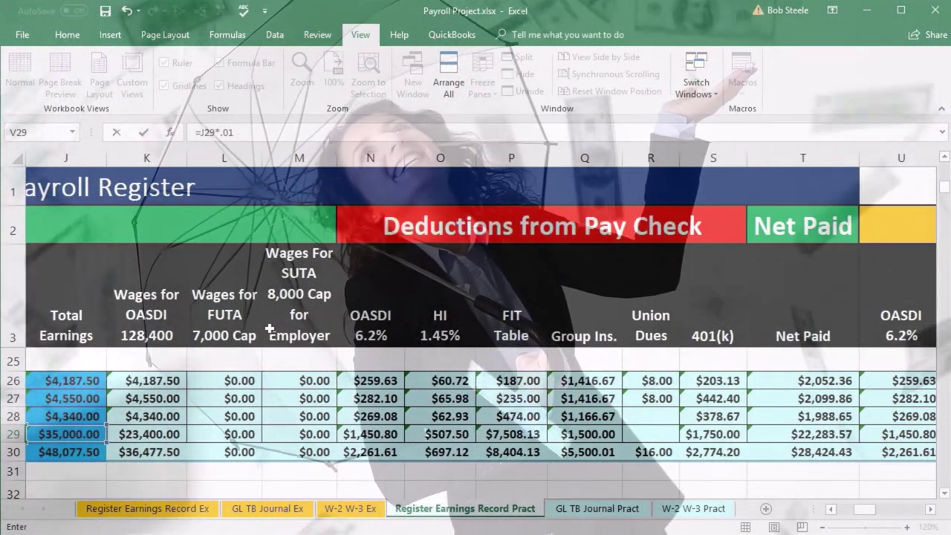
{"action": "key", "text": "Return"}
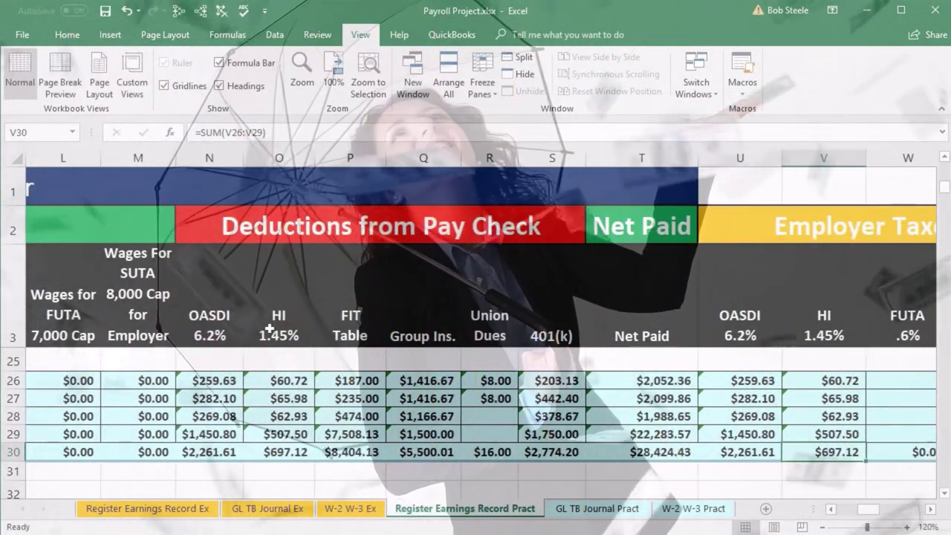
Step: Calculate the first employee's November FUTA tax in W26 from the FUTA wages with =L26*.006
{"action": "key", "text": "Right"}
{"action": "key", "text": "Up"}
{"action": "key", "text": "Up"}
{"action": "key", "text": "Up"}
{"action": "key", "text": "Up"}
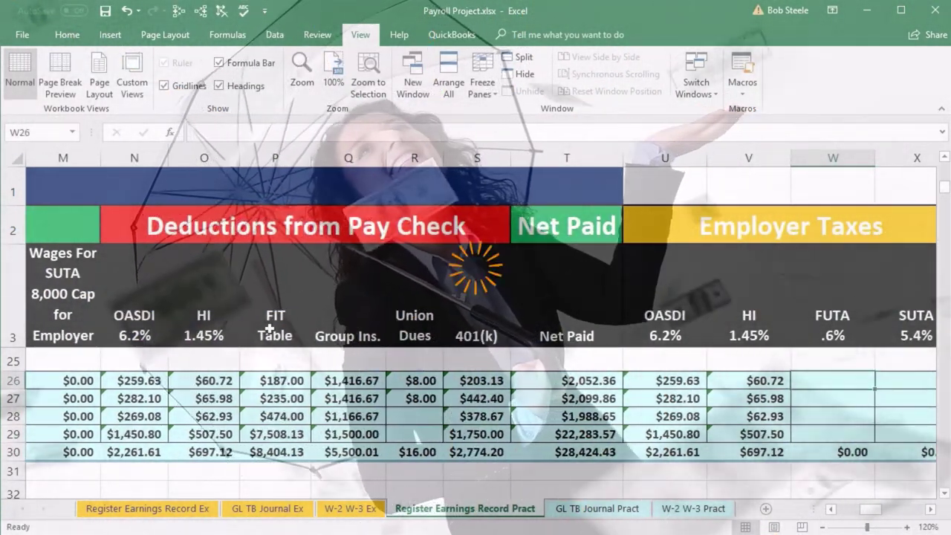
{"action": "type", "text": "="}
{"action": "key", "text": "Left"}
{"action": "key", "text": "Left"}
{"action": "key", "text": "Left"}
{"action": "key", "text": "Left"}
{"action": "key", "text": "Left"}
{"action": "key", "text": "Left"}
{"action": "key", "text": "Left"}
{"action": "key", "text": "Left"}
{"action": "key", "text": "Left"}
{"action": "key", "text": "Left"}
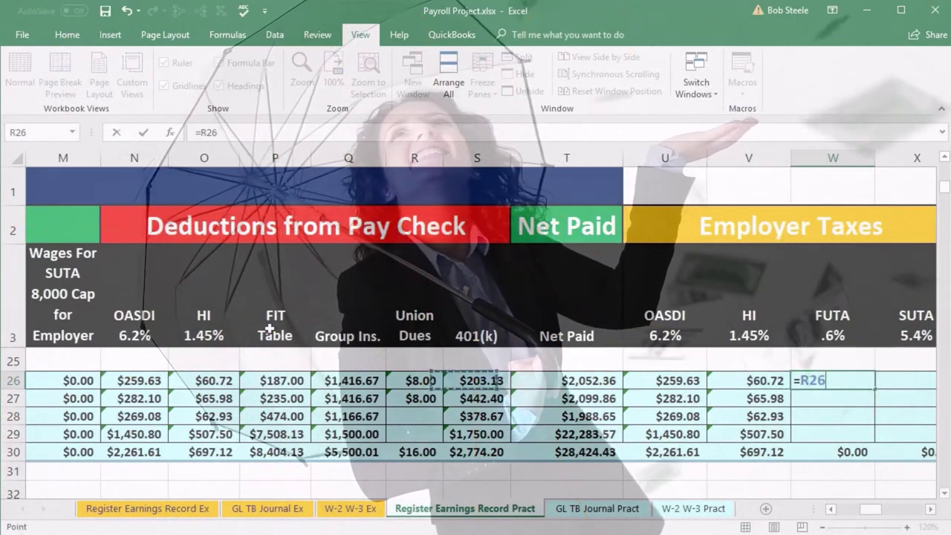
{"action": "key", "text": "Left"}
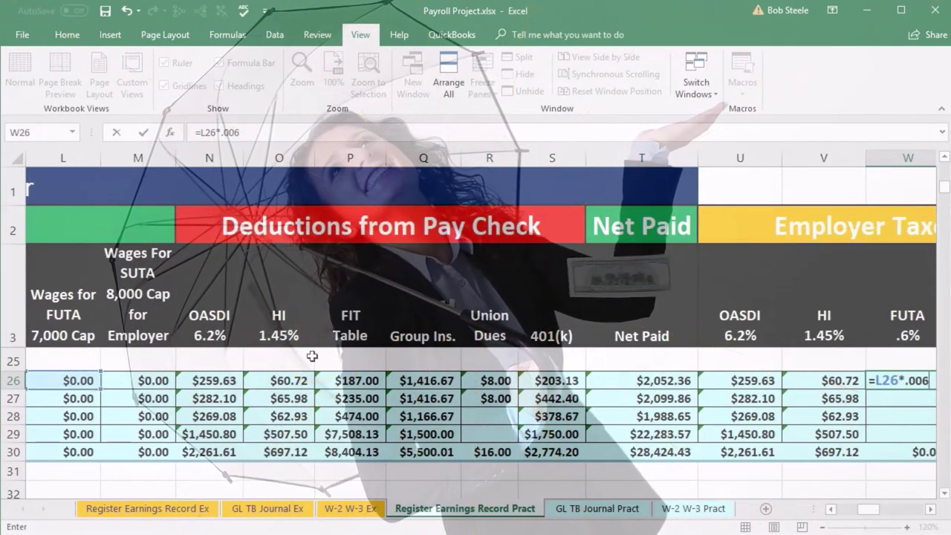
{"action": "key", "text": "Tab"}
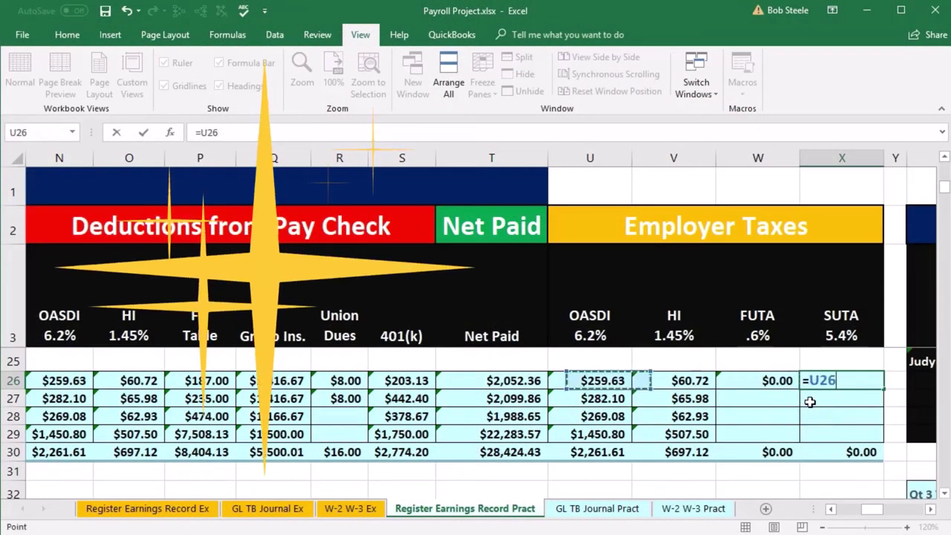
Step: Calculate the first employee's November SUTA tax in X26 from the SUTA wages with =M26*.054
{"action": "key", "text": "Left"}
{"action": "key", "text": "Left"}
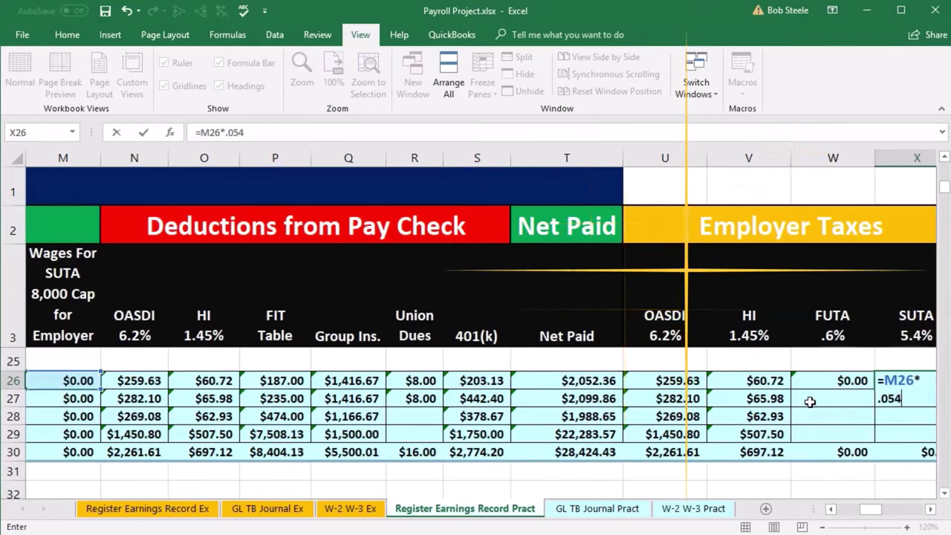
{"action": "key", "text": "Return"}
Step: Fill the FUTA and SUTA formulas from W26:X26 down through row 29 for the remaining employees
{"action": "key", "text": "Right"}
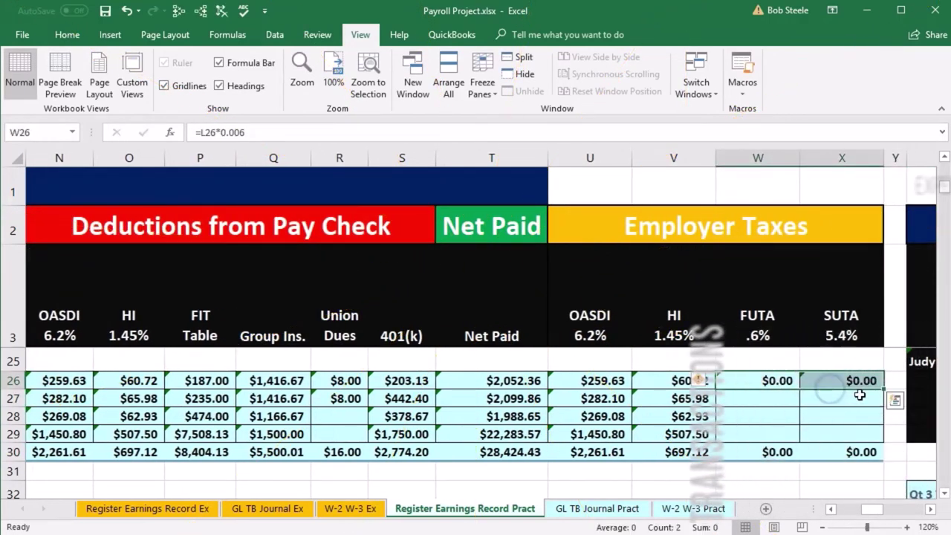
{"action": "left_click_drag", "start_coordinate": [775, 380], "coordinate": [828, 383]}
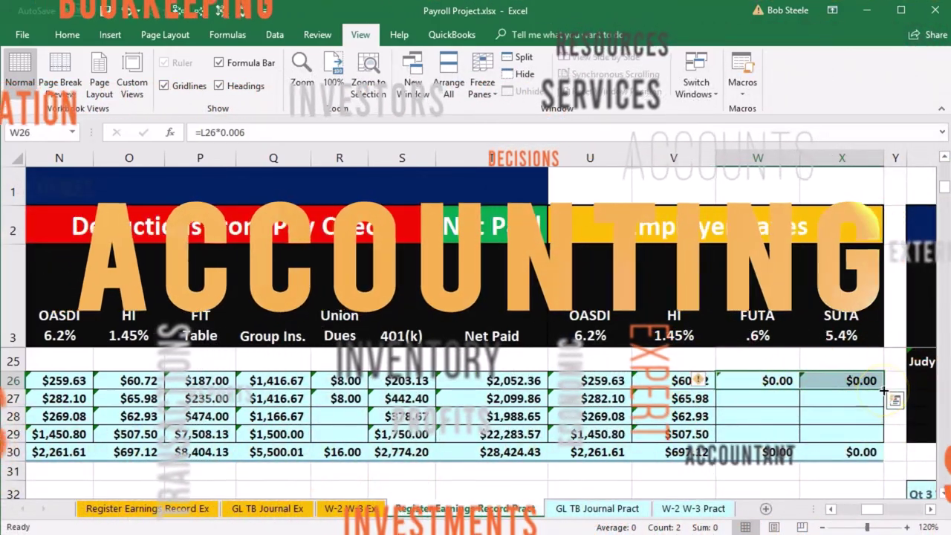
{"action": "left_click_drag", "start_coordinate": [884, 390], "coordinate": [879, 434]}
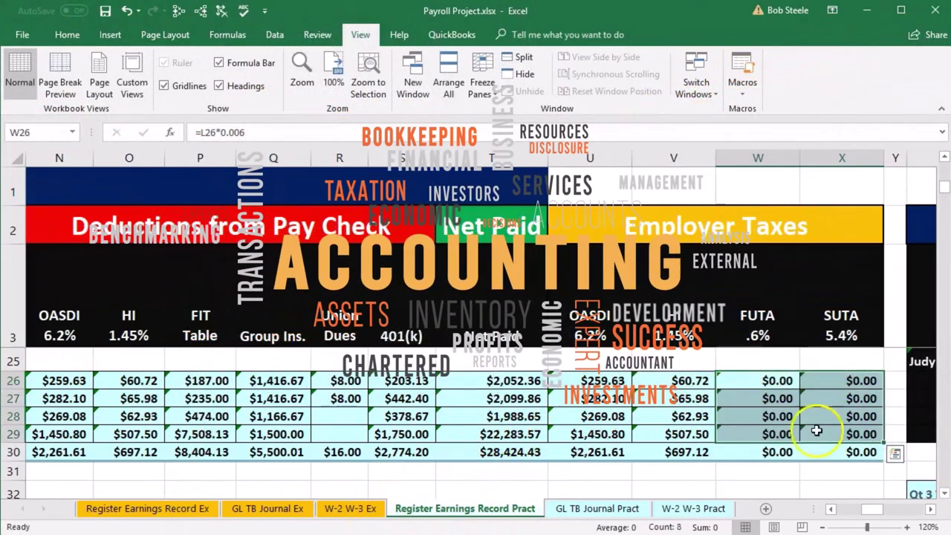